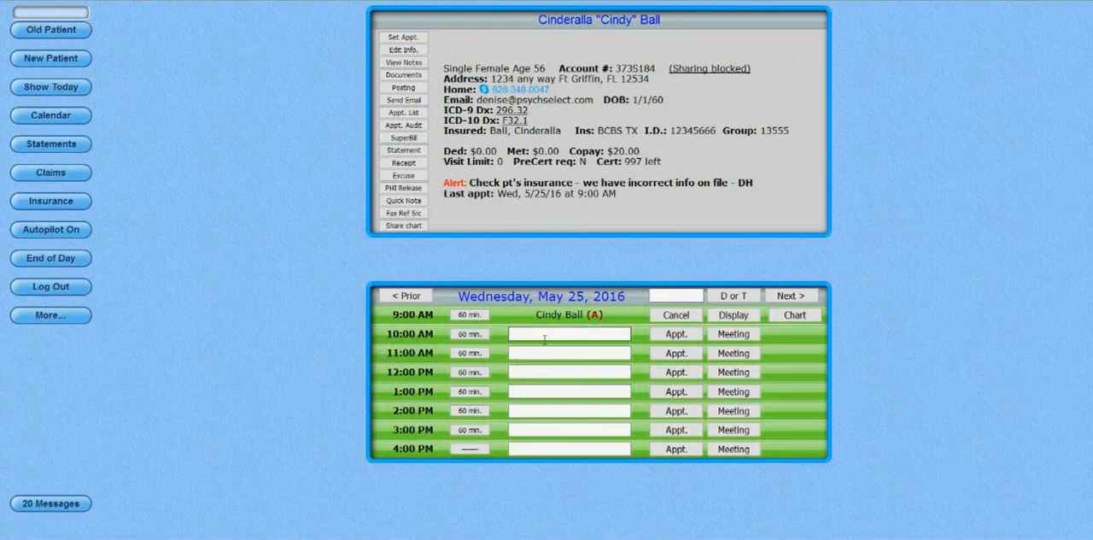
Look up the patient by the start of the last name and book the 10:00 AM appointment on Wednesday, May 25, 2016.
{"action": "left_click", "coordinate": [544, 338]}
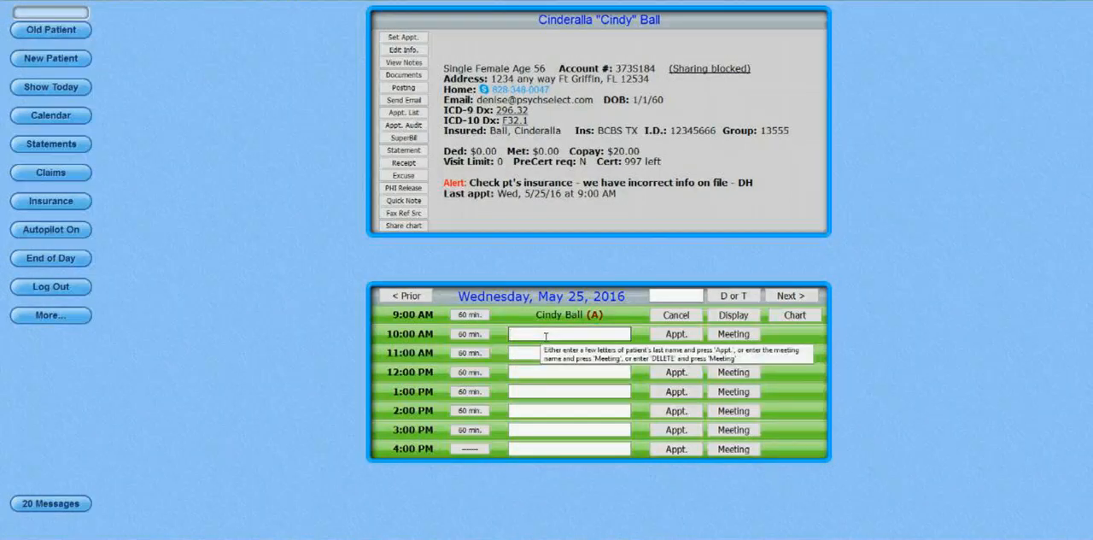
{"action": "type", "text": "bal"}
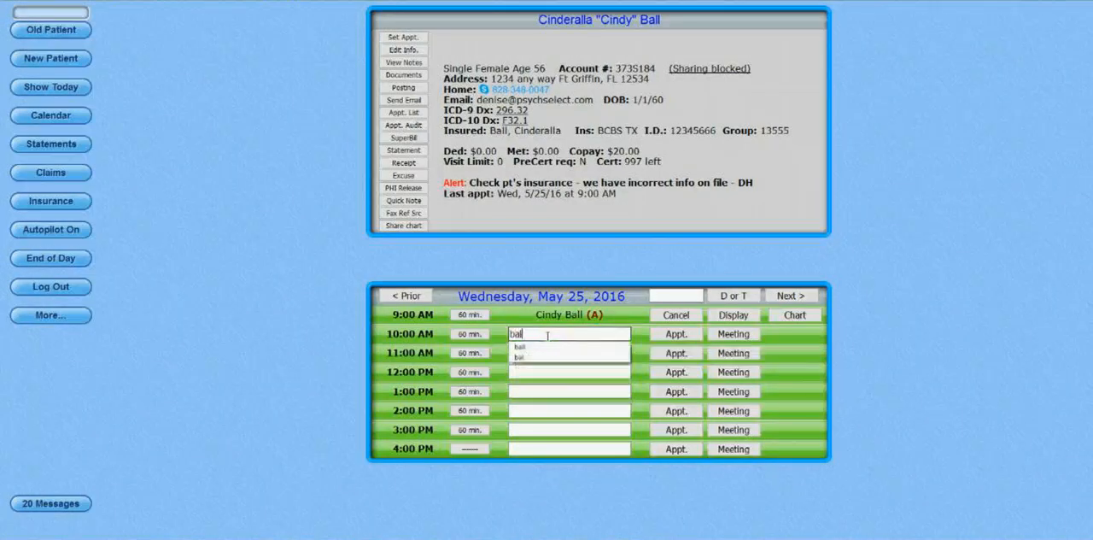
{"action": "left_click", "coordinate": [676, 334]}
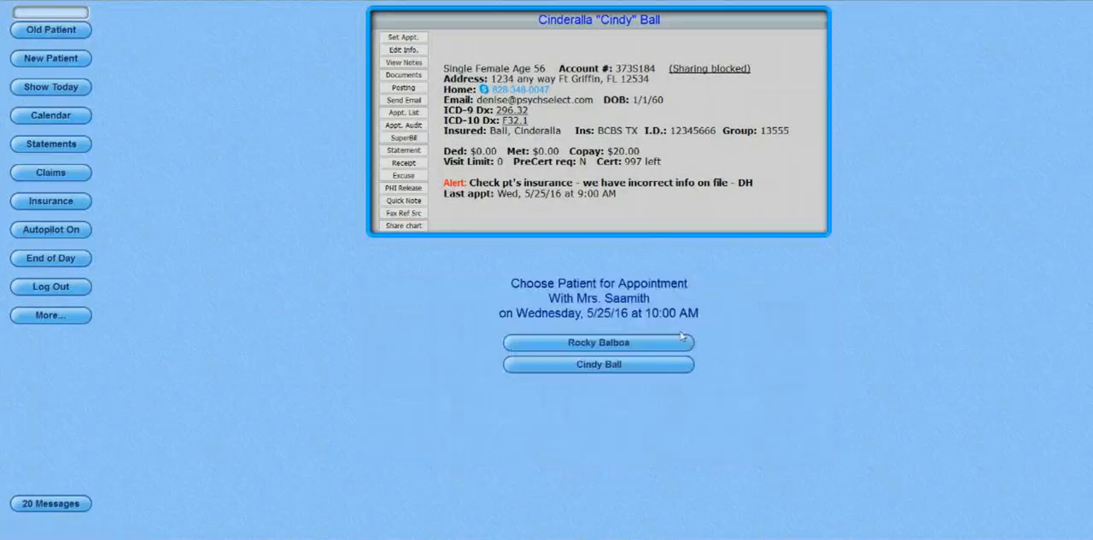
{"action": "left_click", "coordinate": [669, 343]}
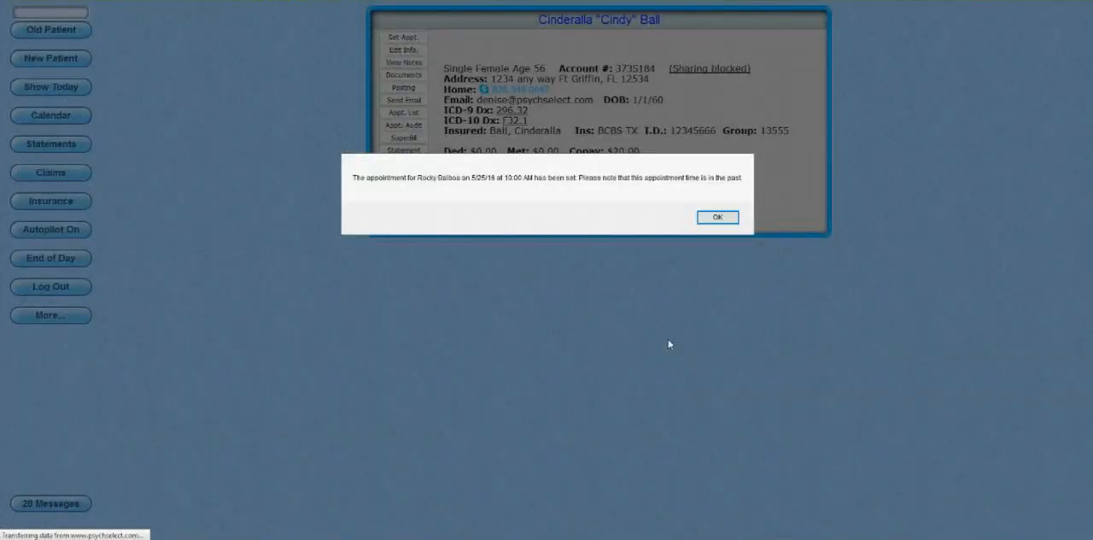
{"action": "key", "text": "Return"}
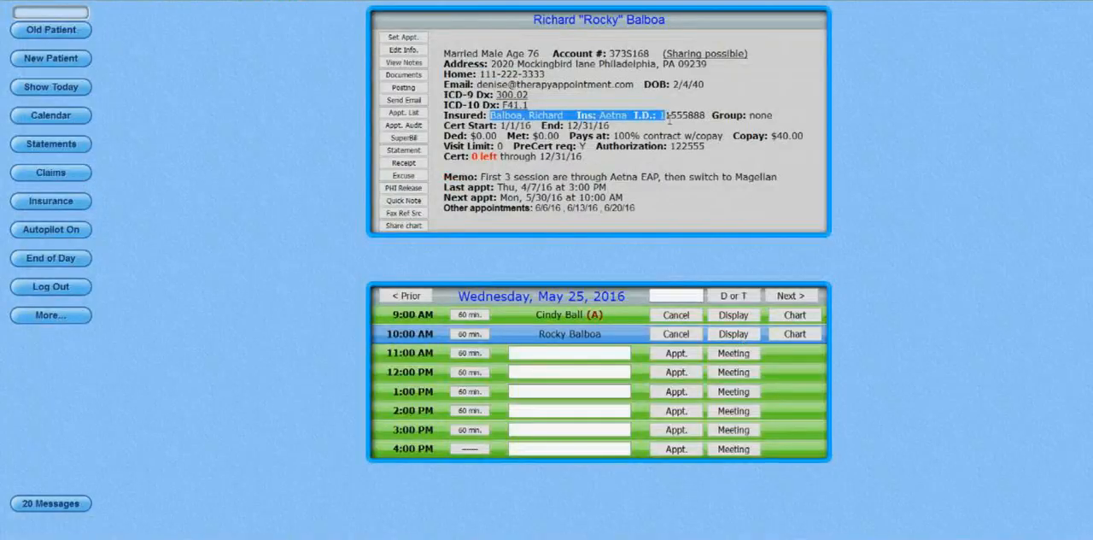
Check the patient's insurance carrier and coverage details, and open the charting form for the 10:00 AM appointment.
{"action": "left_click", "coordinate": [678, 126]}
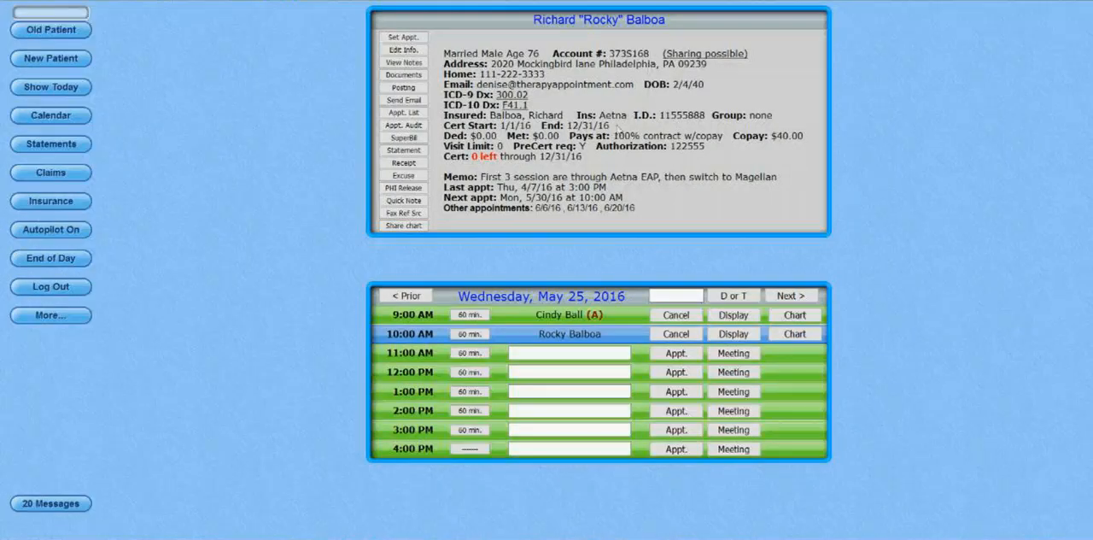
{"action": "left_click_drag", "start_coordinate": [599, 116], "coordinate": [632, 121]}
{"action": "left_click", "coordinate": [795, 335]}
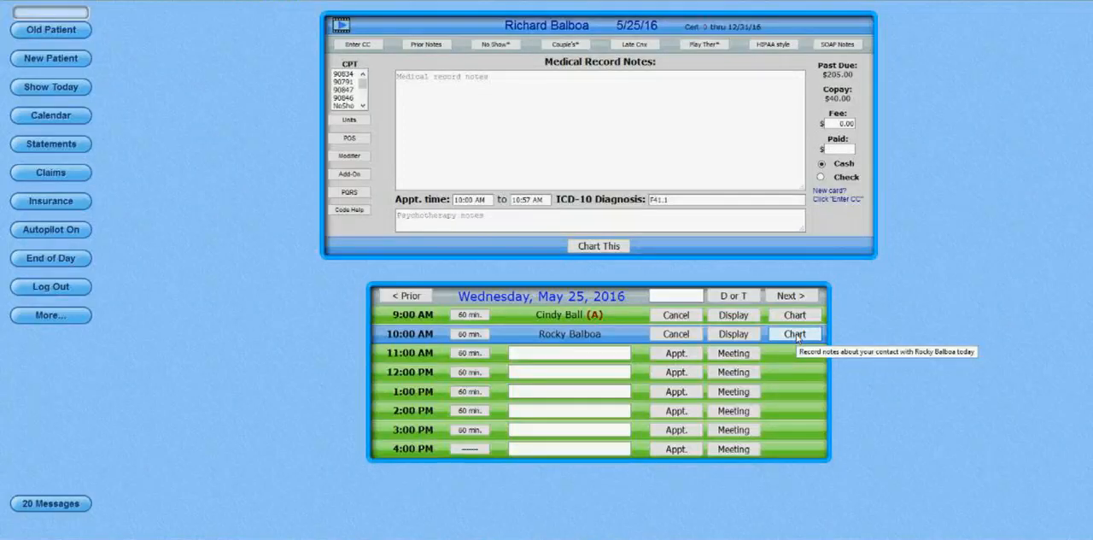
{"action": "left_click", "coordinate": [795, 335]}
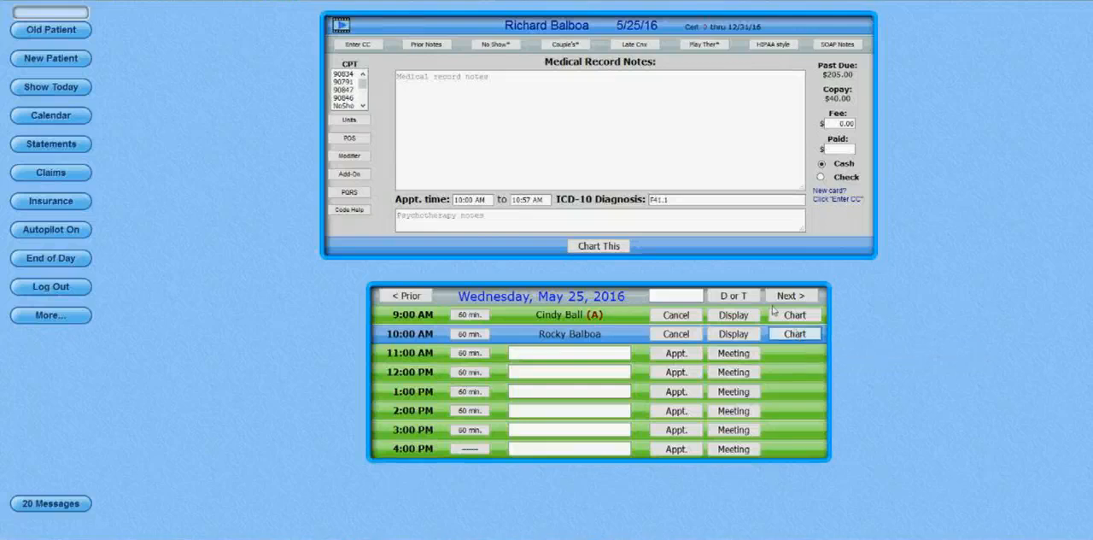
Compare the fees for CPT codes 90834, 90791 and 90847, and assign 90834 to the session.
{"action": "mouse_move", "coordinate": [352, 77]}
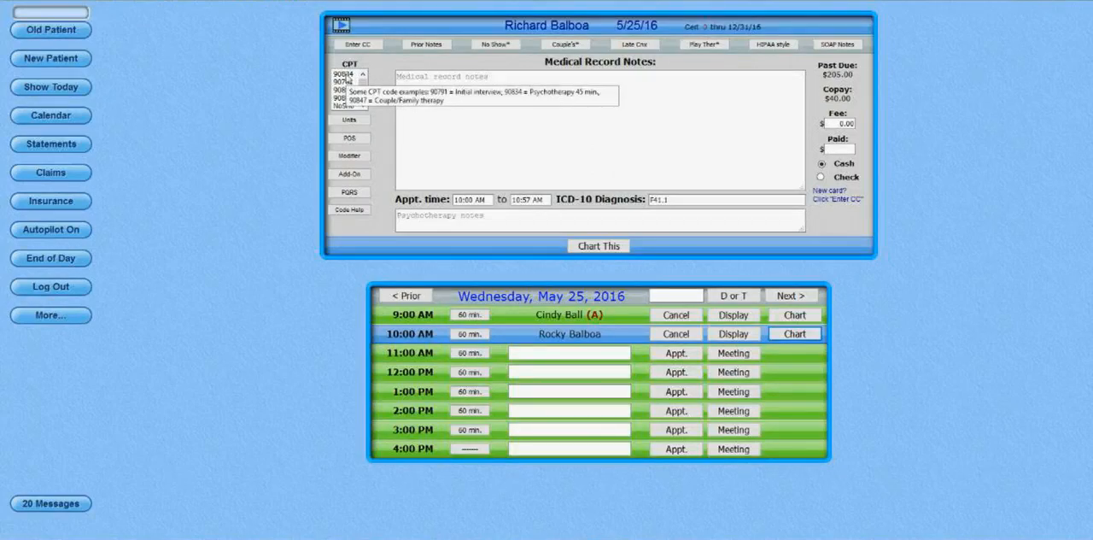
{"action": "left_click", "coordinate": [345, 75]}
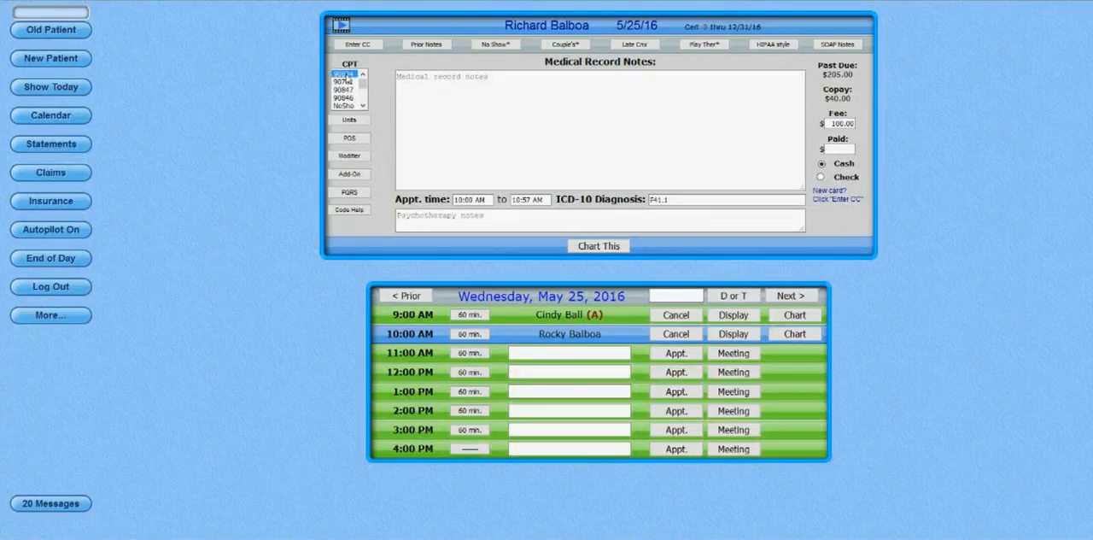
{"action": "double_click", "coordinate": [828, 124]}
{"action": "double_click", "coordinate": [385, 71]}
{"action": "left_click", "coordinate": [343, 82]}
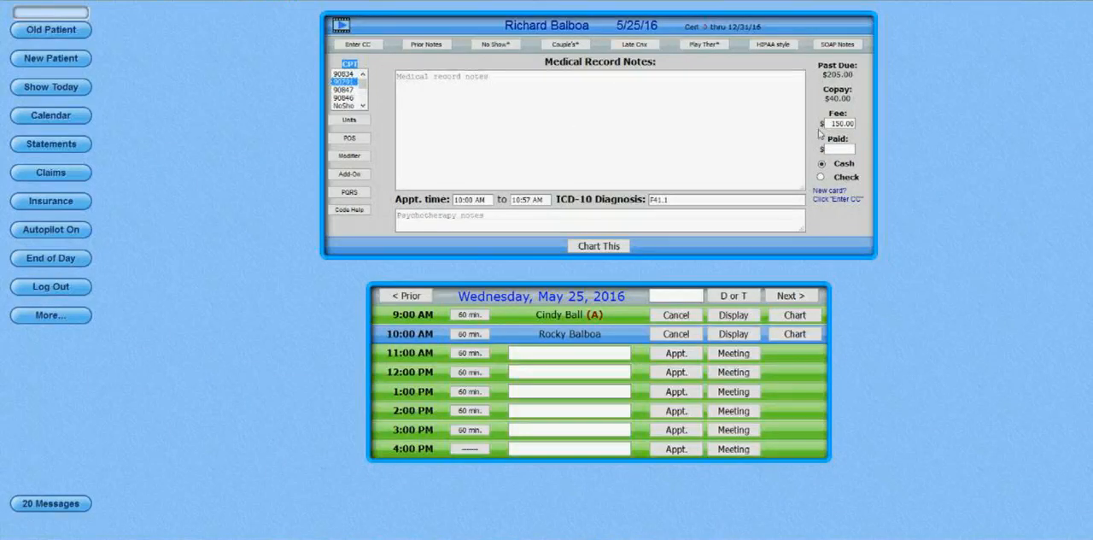
{"action": "mouse_move", "coordinate": [861, 132]}
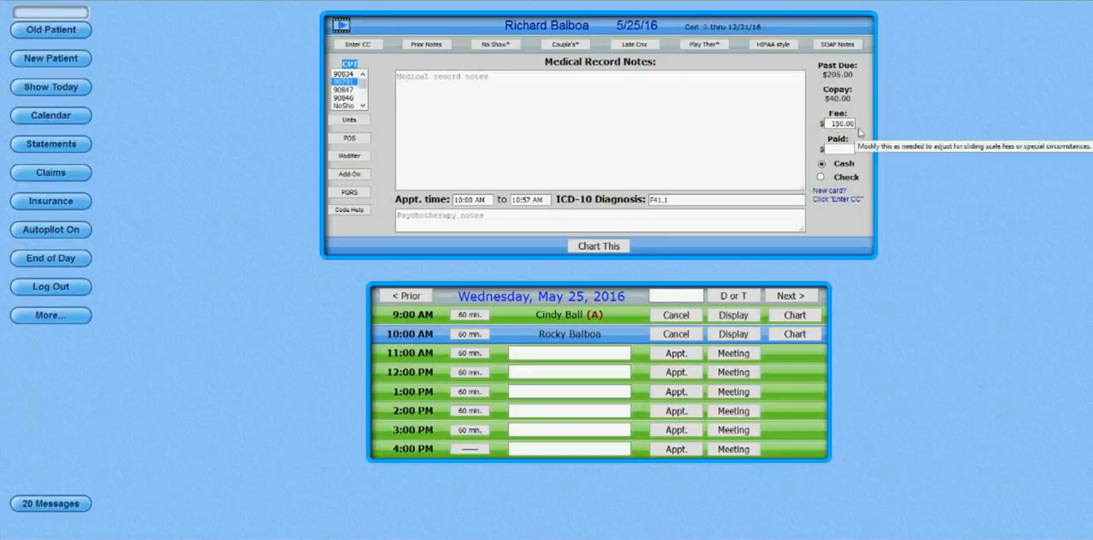
{"action": "left_click", "coordinate": [346, 90]}
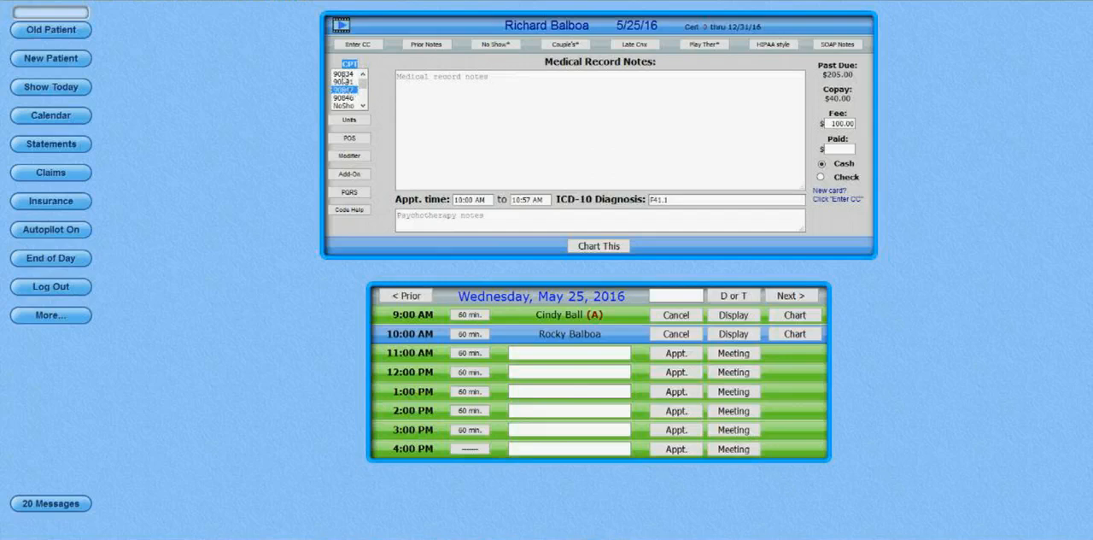
{"action": "left_click", "coordinate": [344, 76]}
{"action": "mouse_move", "coordinate": [346, 87]}
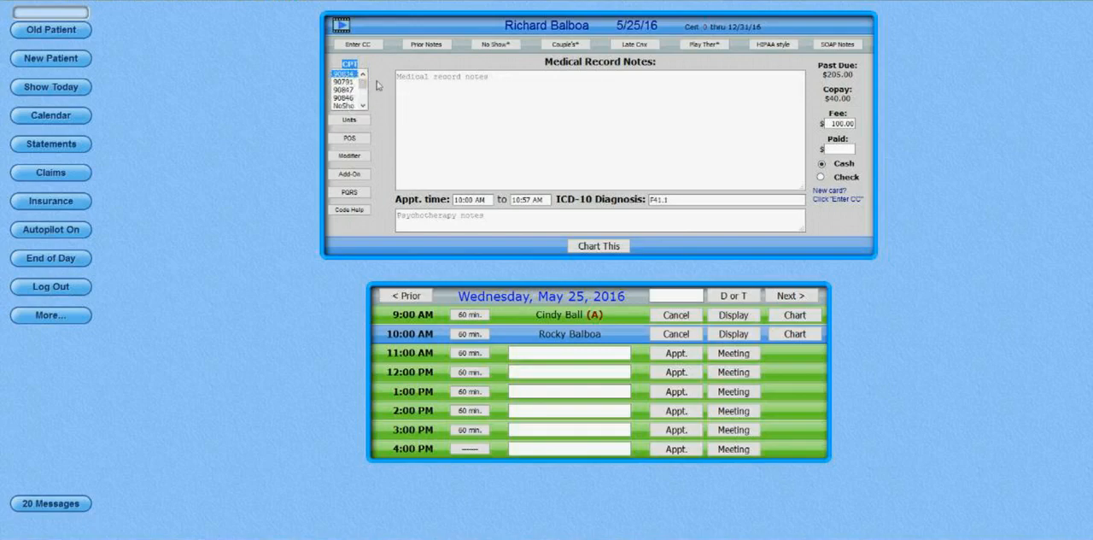
Try 3 units to check the effect on the session fee, and return the units to 1.
{"action": "left_click", "coordinate": [360, 122]}
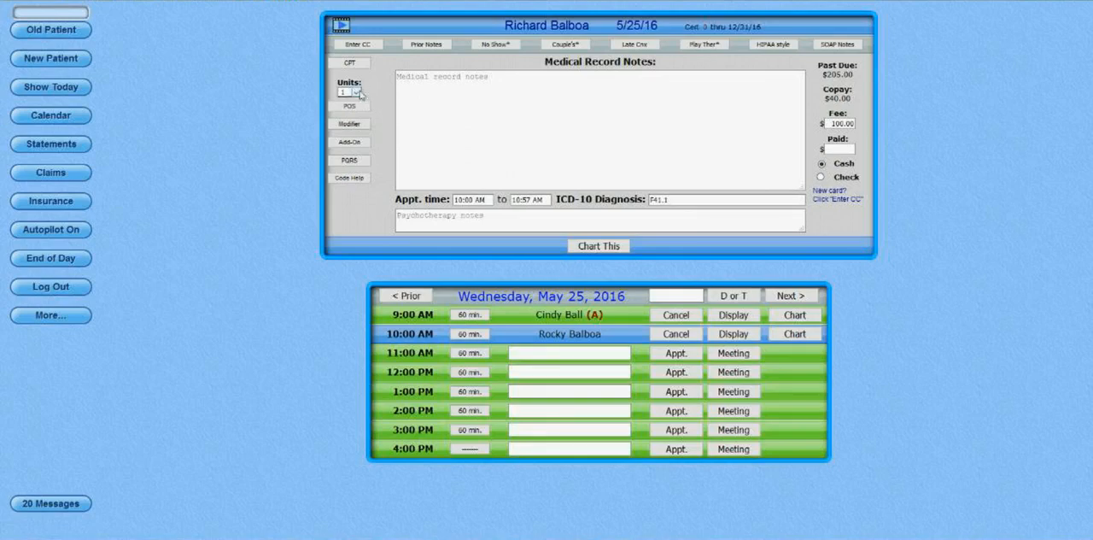
{"action": "left_click", "coordinate": [356, 92]}
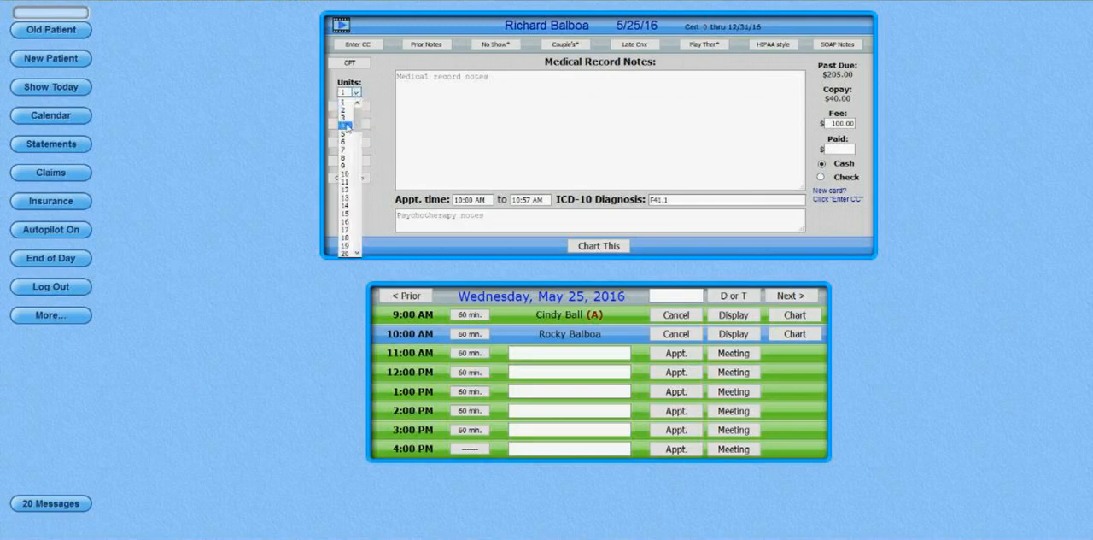
{"action": "left_click", "coordinate": [346, 118]}
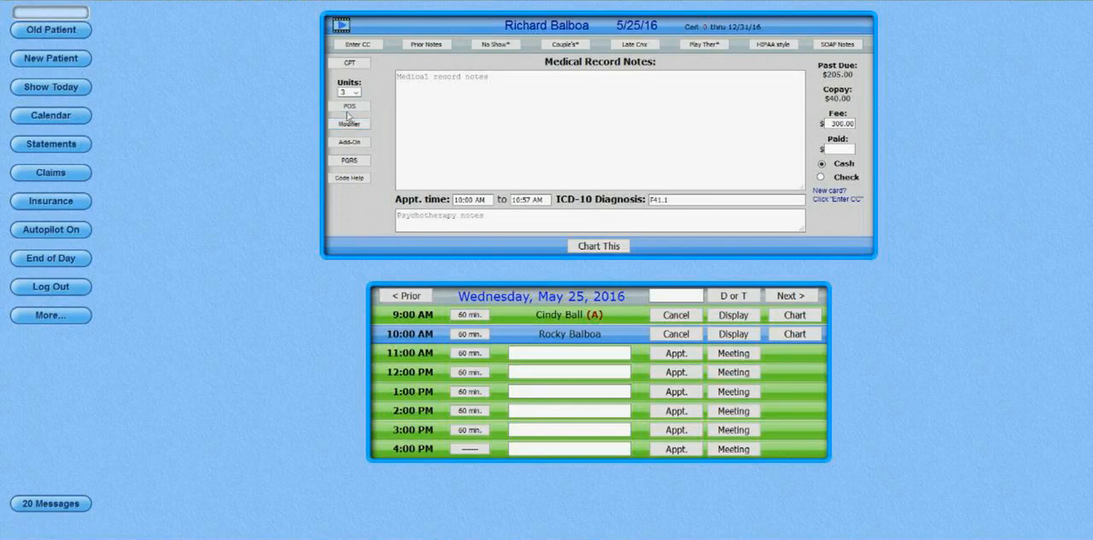
{"action": "left_click", "coordinate": [834, 124]}
{"action": "left_click_drag", "start_coordinate": [834, 124], "coordinate": [869, 124]}
{"action": "left_click", "coordinate": [354, 92]}
Examine the place of service choices, the modifier field and the add-on codes available beside the CPT code.
{"action": "left_click", "coordinate": [350, 106]}
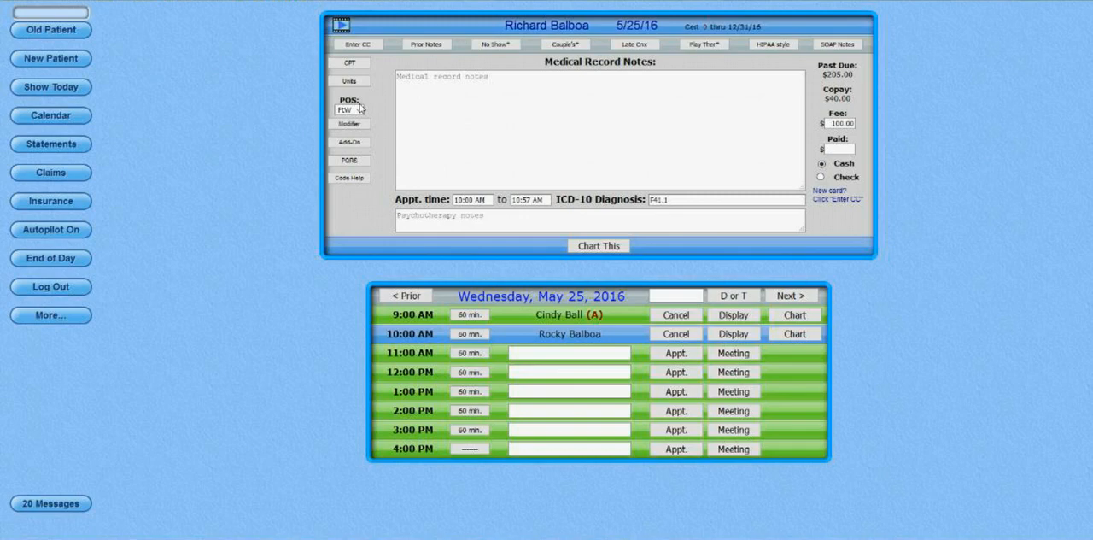
{"action": "left_click", "coordinate": [357, 109]}
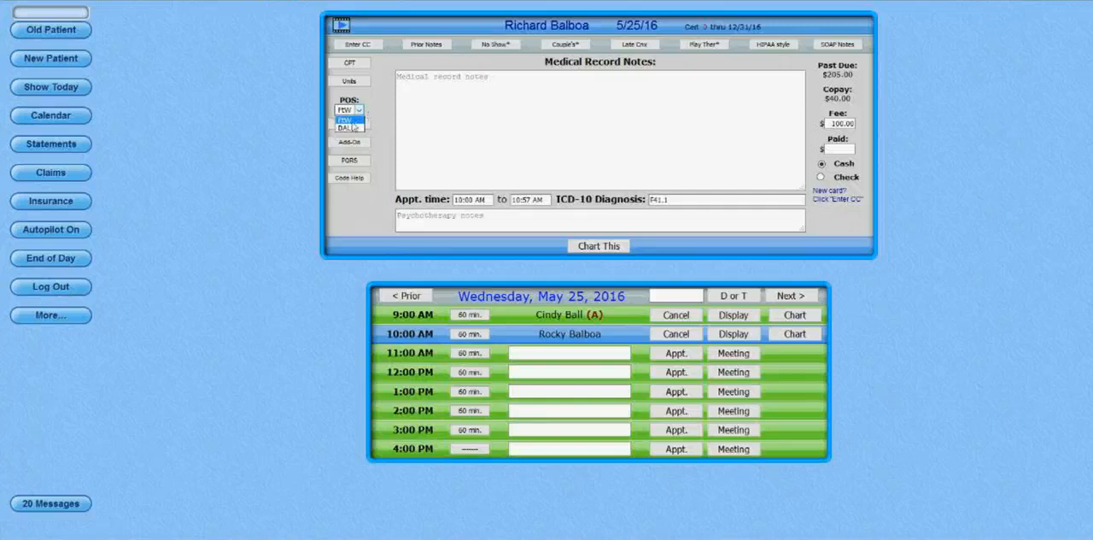
{"action": "double_click", "coordinate": [377, 113]}
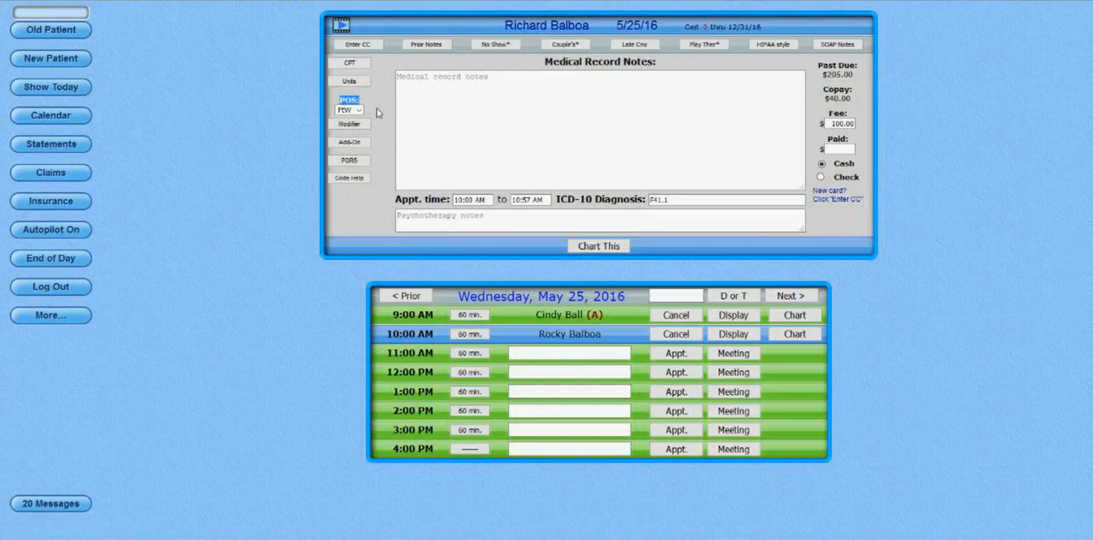
{"action": "left_click", "coordinate": [349, 124]}
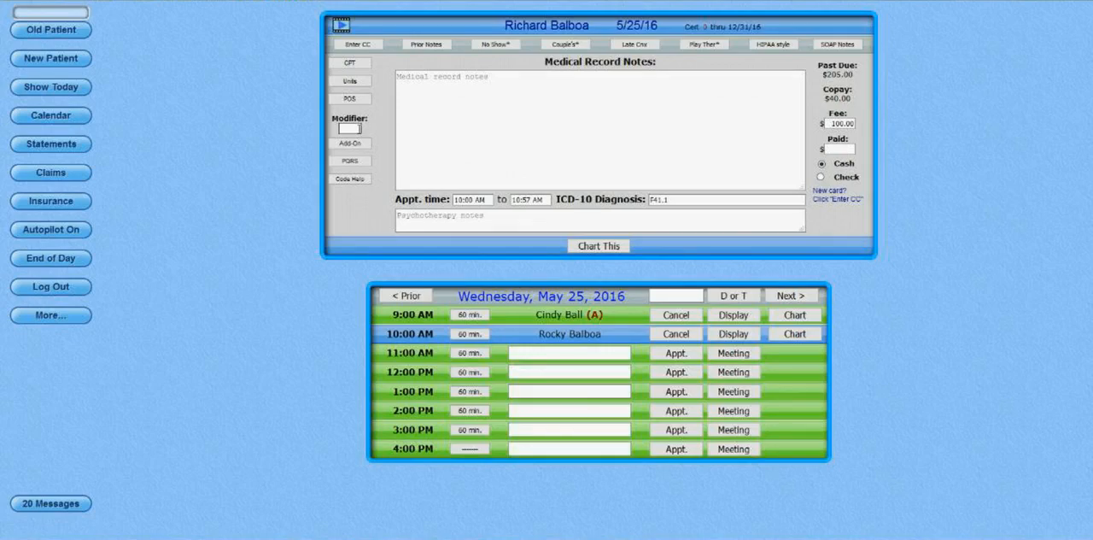
{"action": "left_click", "coordinate": [363, 146]}
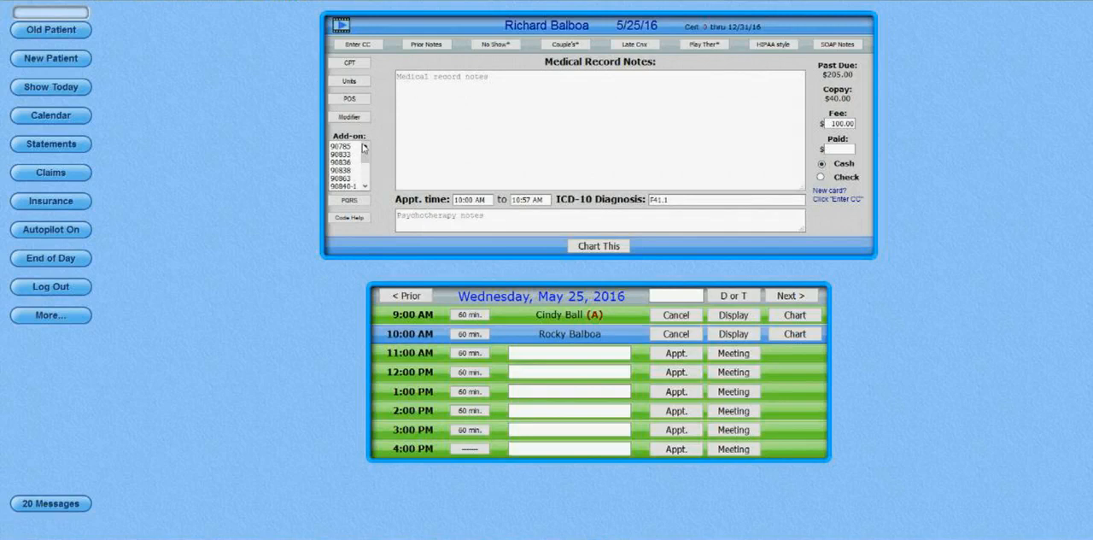
{"action": "left_click", "coordinate": [363, 65]}
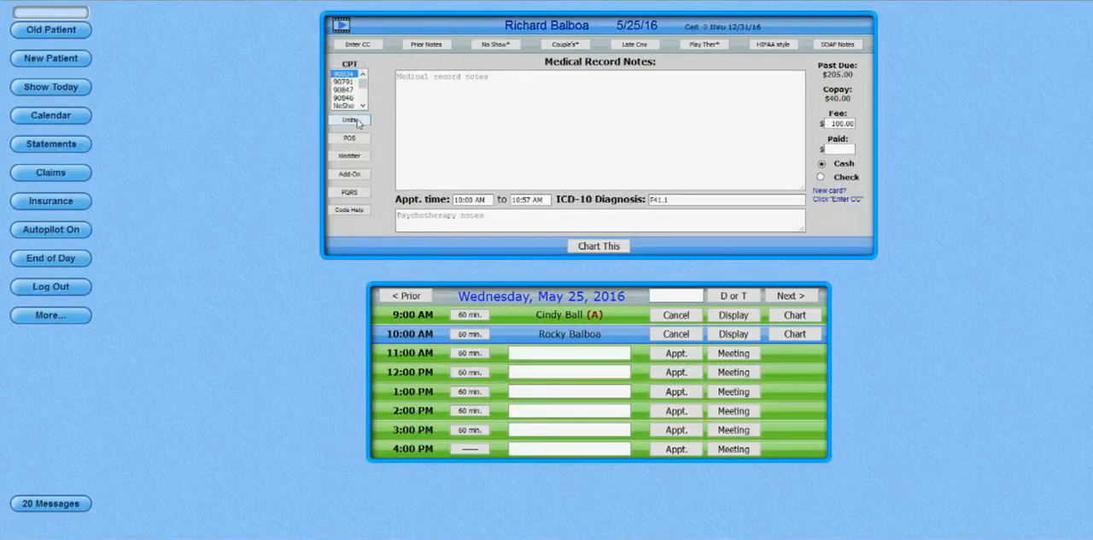
{"action": "left_click", "coordinate": [350, 174]}
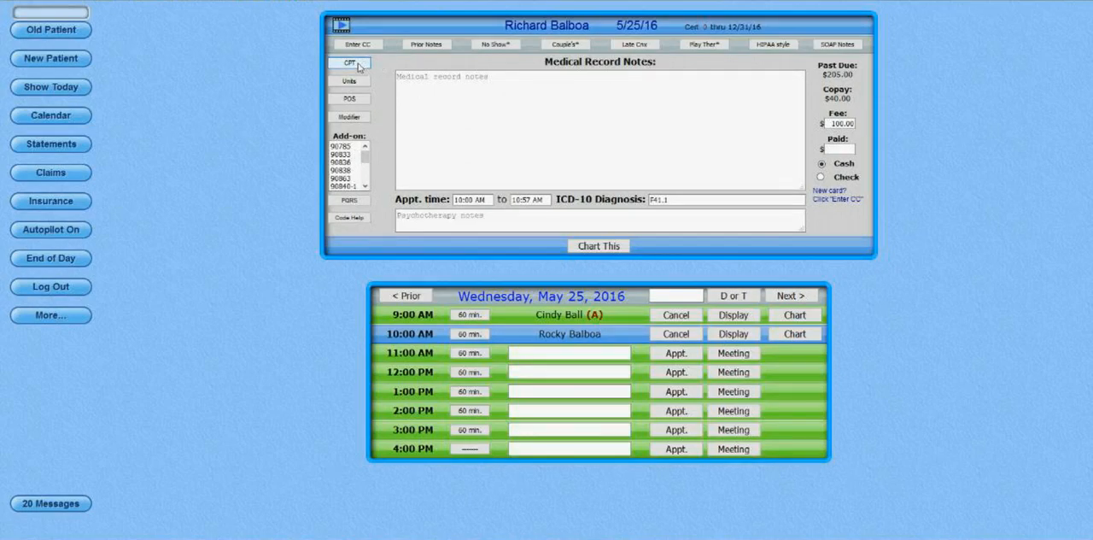
Select the PQRS codes G8126, G8127 and G8417 together for the session.
{"action": "left_click", "coordinate": [365, 200]}
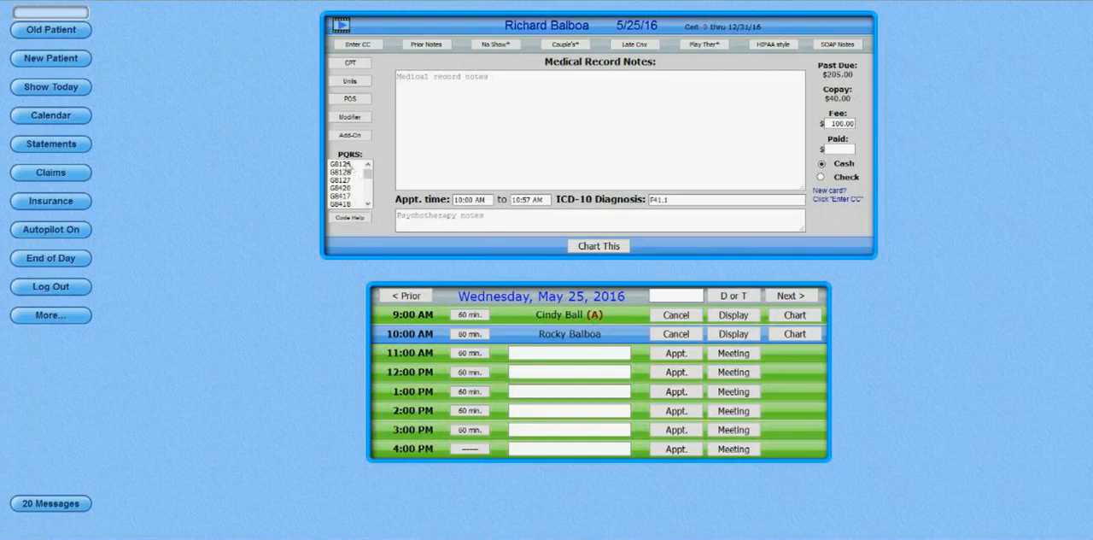
{"action": "left_click", "coordinate": [346, 165]}
{"action": "left_click", "coordinate": [342, 181], "text": "ctrl"}
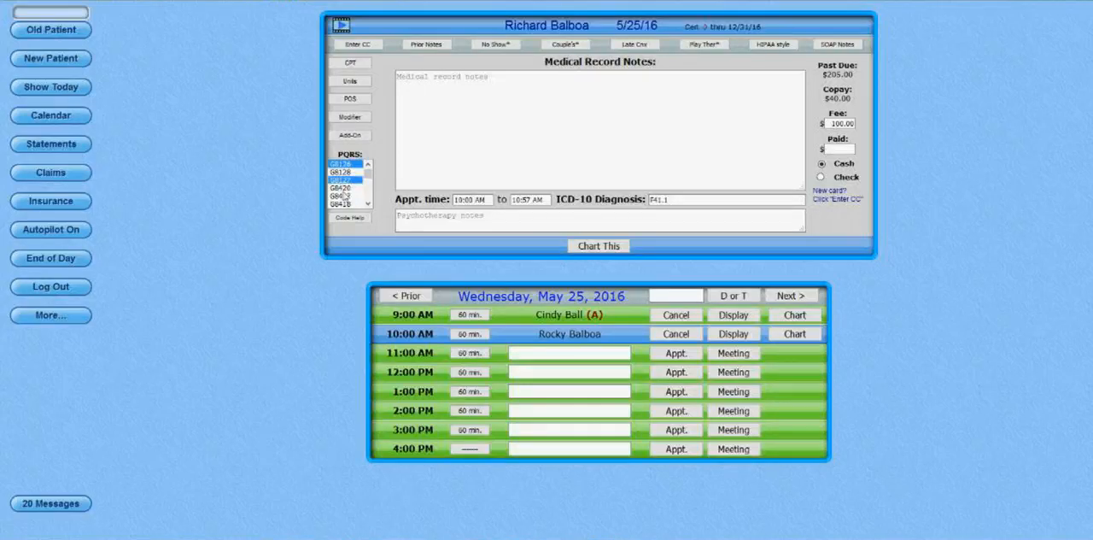
{"action": "left_click", "coordinate": [344, 196], "text": "ctrl"}
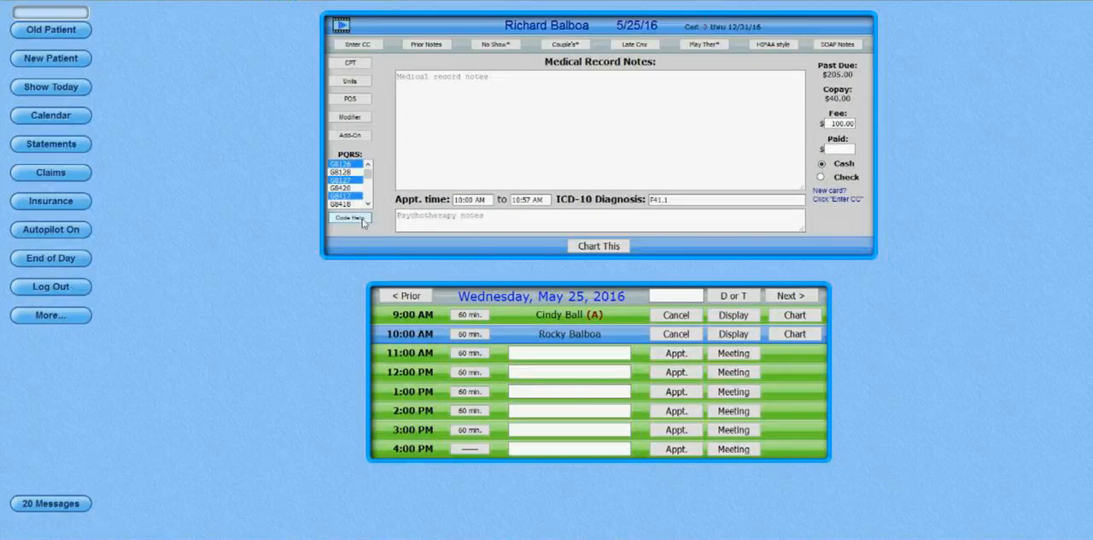
Open the code help and read its CPT, units, POS, modifier and add-on code explanations.
{"action": "left_click", "coordinate": [363, 220]}
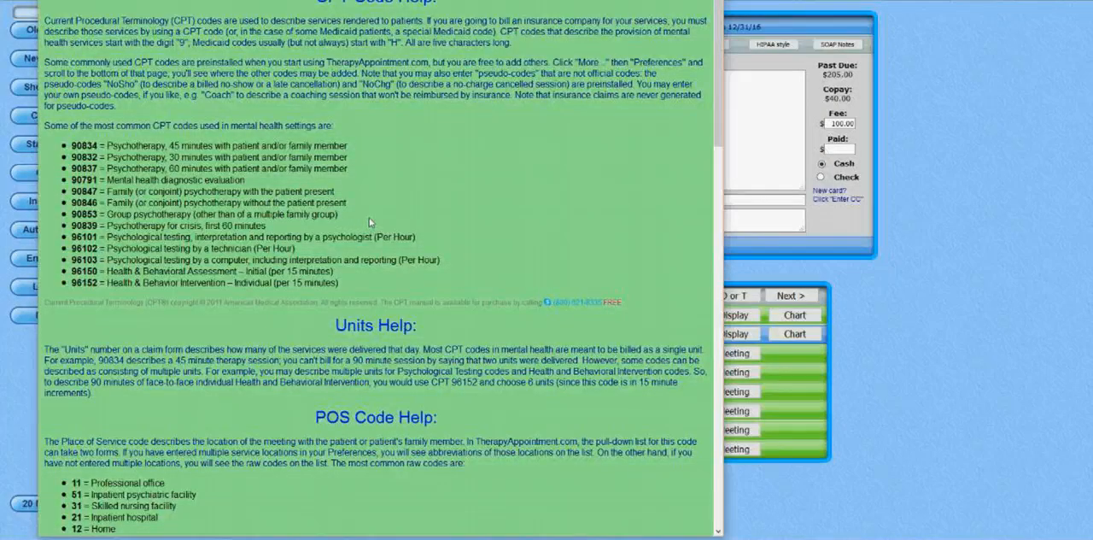
{"action": "left_click_drag", "start_coordinate": [108, 147], "coordinate": [408, 157]}
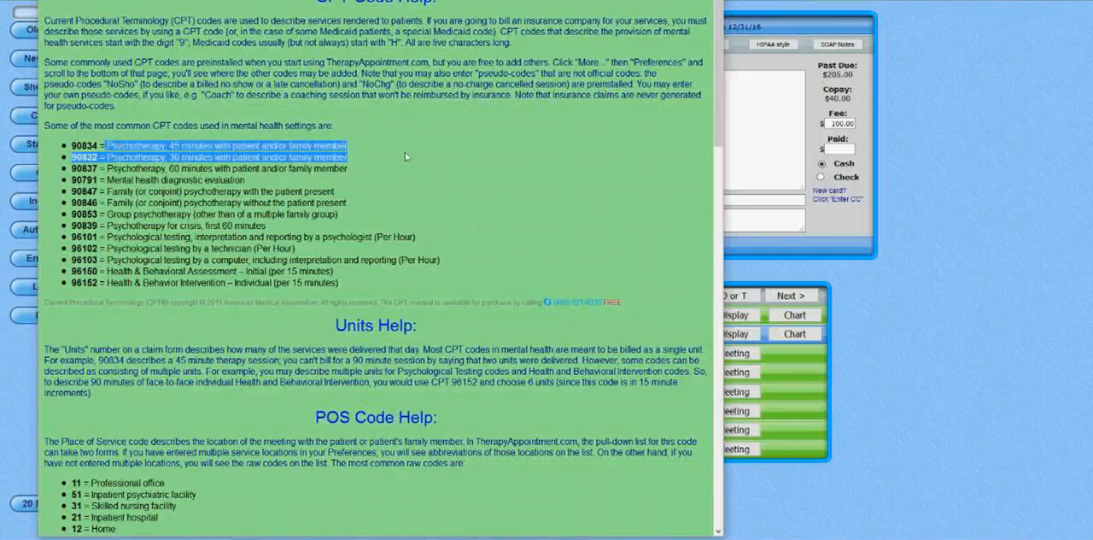
{"action": "mouse_move", "coordinate": [154, 126]}
{"action": "left_mouse_down"}
{"action": "mouse_move", "coordinate": [354, 181]}
{"action": "mouse_move", "coordinate": [346, 193]}
{"action": "mouse_move", "coordinate": [446, 293]}
{"action": "left_mouse_up"}
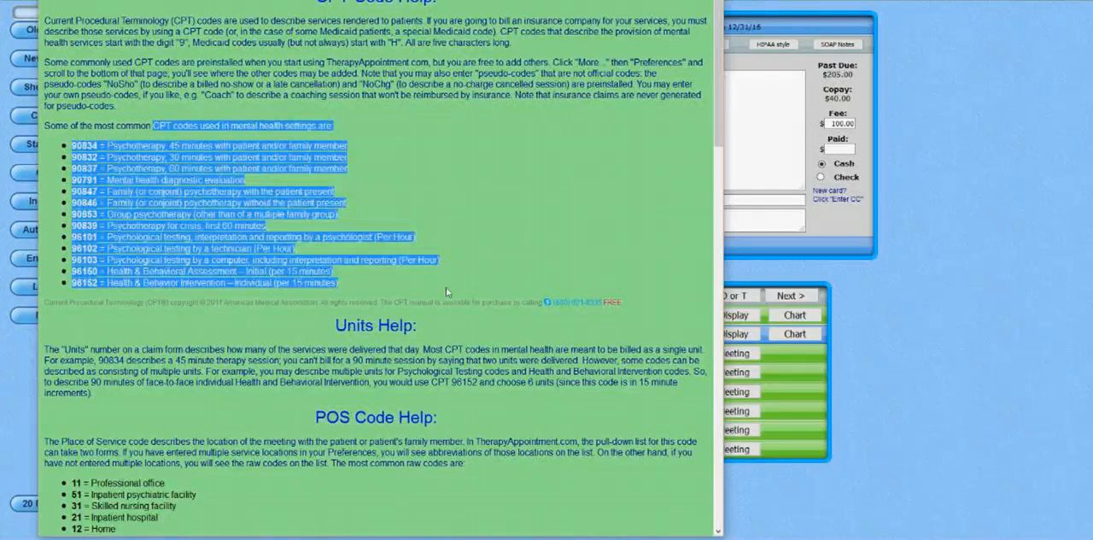
{"action": "scroll", "coordinate": [446, 293], "scroll_direction": "down", "scroll_amount": 3}
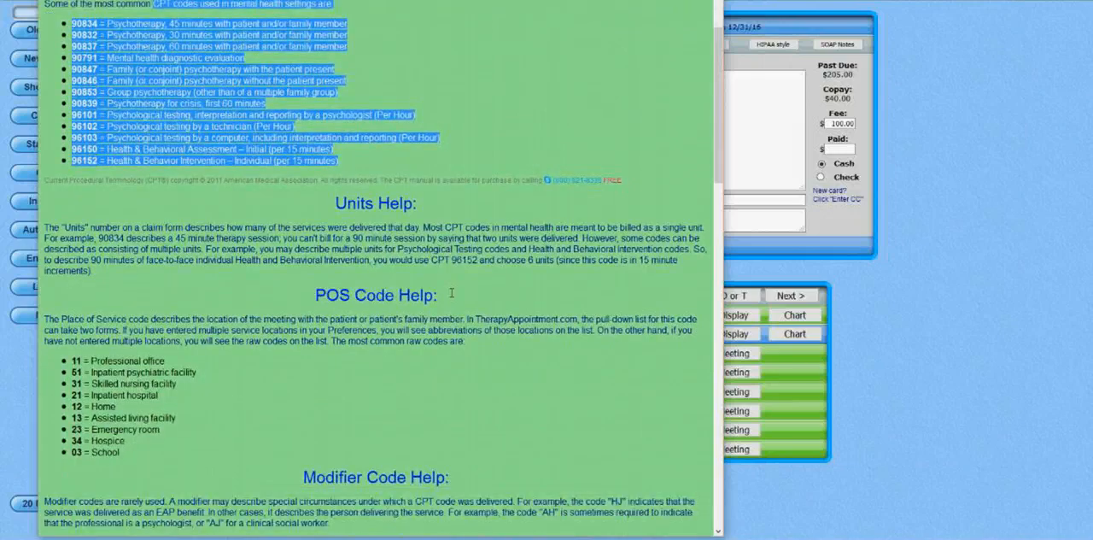
{"action": "scroll", "coordinate": [451, 293], "scroll_direction": "down", "scroll_amount": 6}
{"action": "left_click_drag", "start_coordinate": [72, 123], "coordinate": [207, 215]}
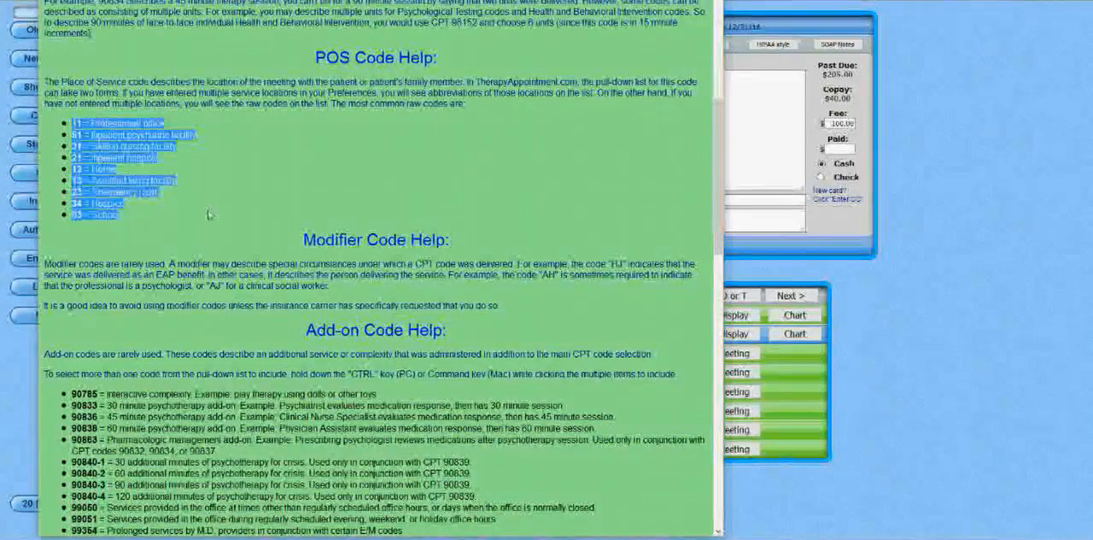
{"action": "scroll", "coordinate": [212, 217], "scroll_direction": "down", "scroll_amount": 1}
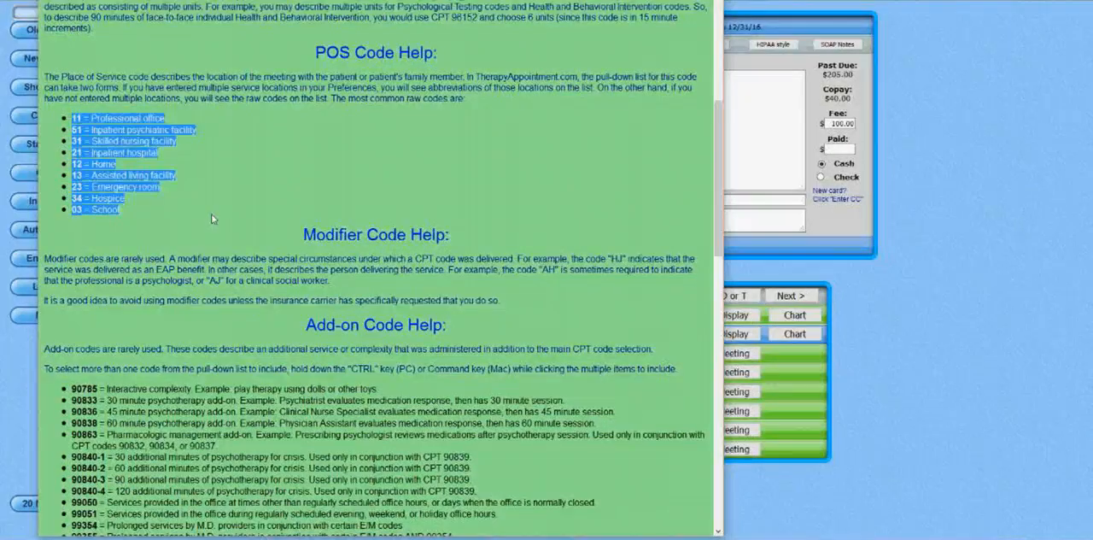
{"action": "scroll", "coordinate": [211, 219], "scroll_direction": "down", "scroll_amount": 3}
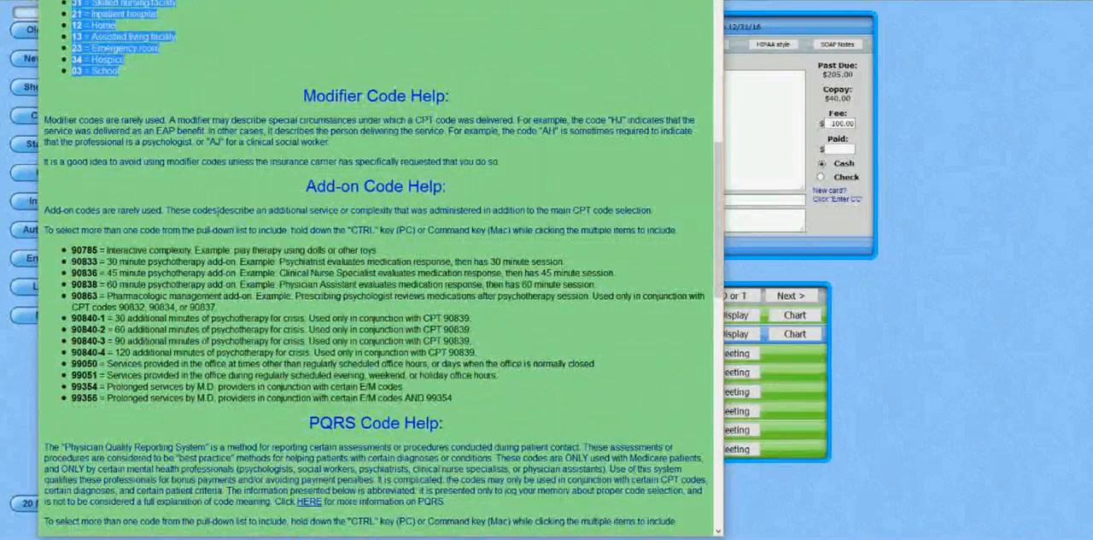
Read the add-on and PQRS code explanations in the code help and close the help.
{"action": "scroll", "coordinate": [220, 209], "scroll_direction": "down", "scroll_amount": 3}
{"action": "left_click_drag", "start_coordinate": [70, 106], "coordinate": [512, 257]}
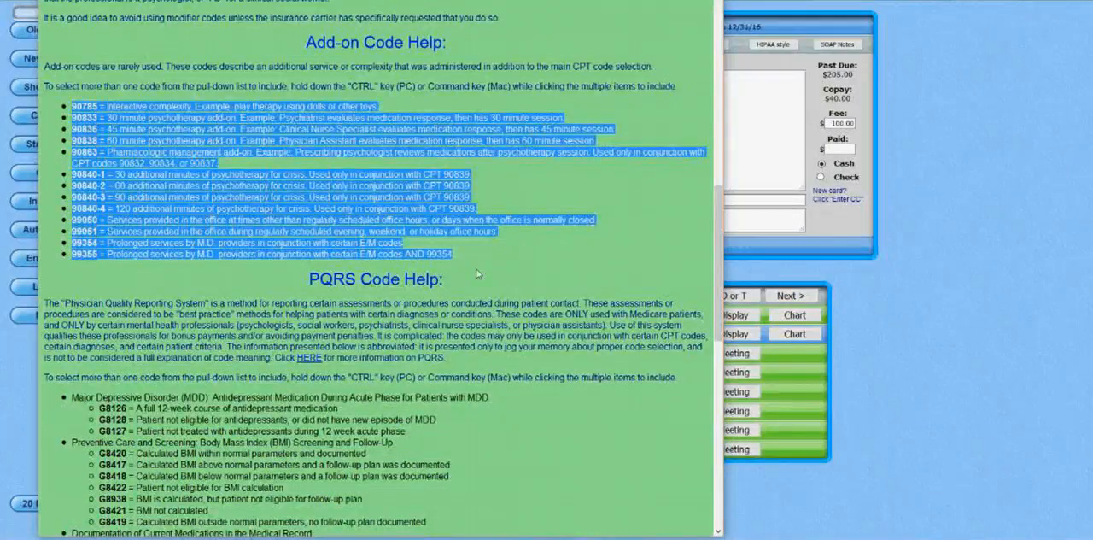
{"action": "scroll", "coordinate": [184, 179], "scroll_direction": "down", "scroll_amount": 5}
{"action": "scroll", "coordinate": [184, 179], "scroll_direction": "down", "scroll_amount": 2}
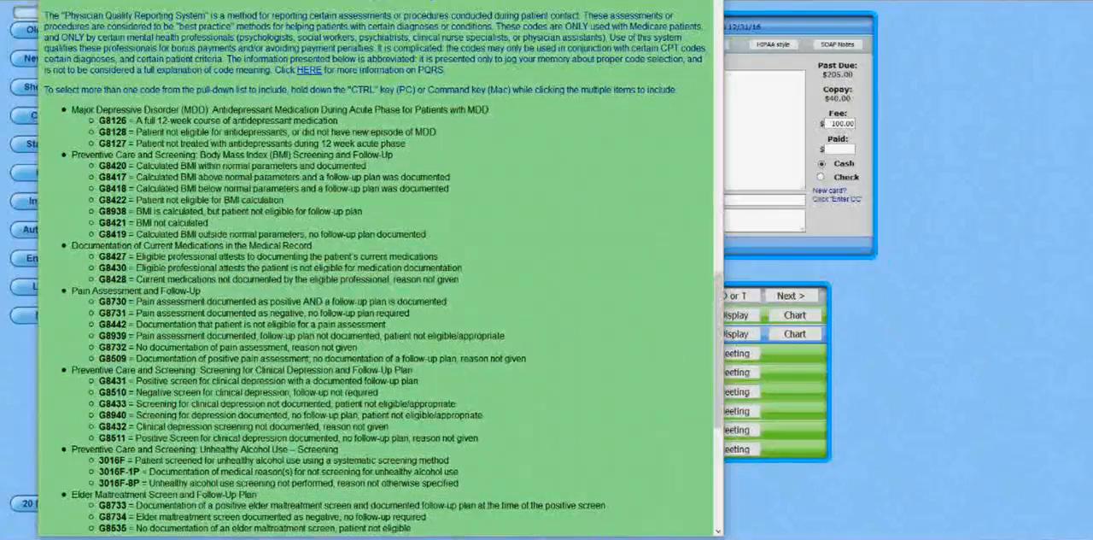
{"action": "left_click", "coordinate": [711, 2]}
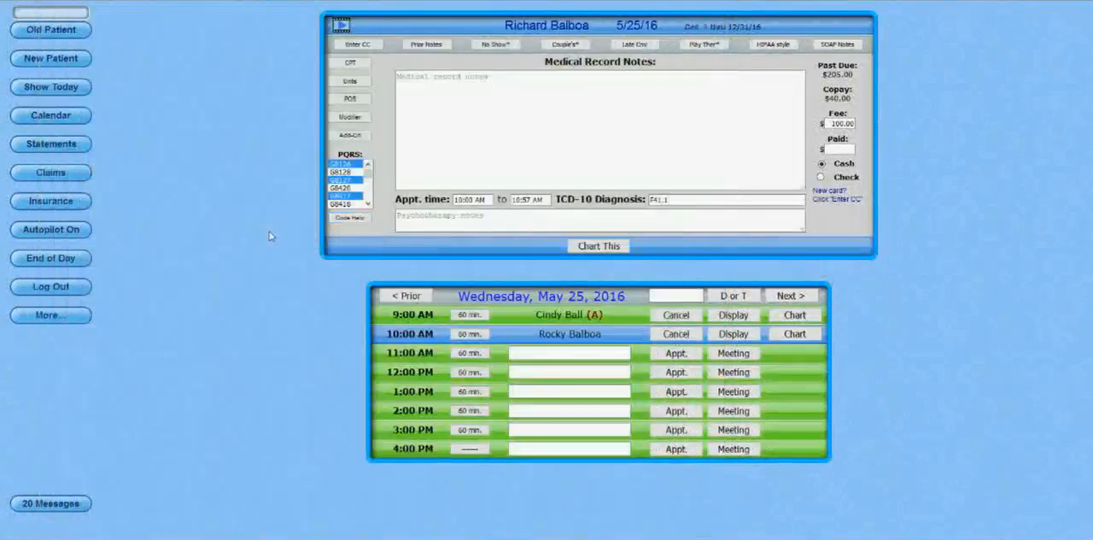
Reduce the session's PQRS selection to G8417 only.
{"action": "left_click", "coordinate": [351, 195]}
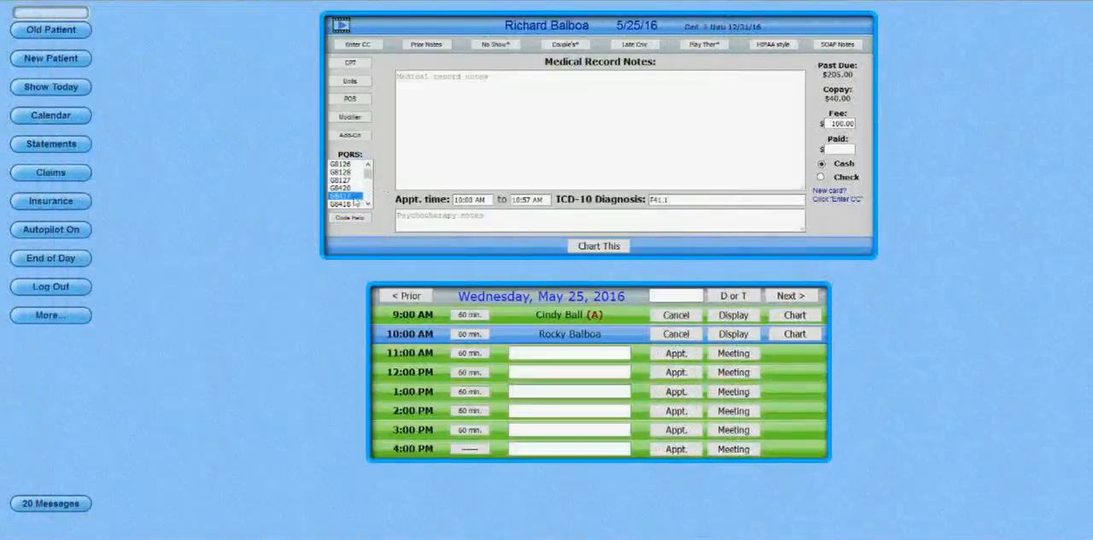
{"action": "key", "text": "super"}
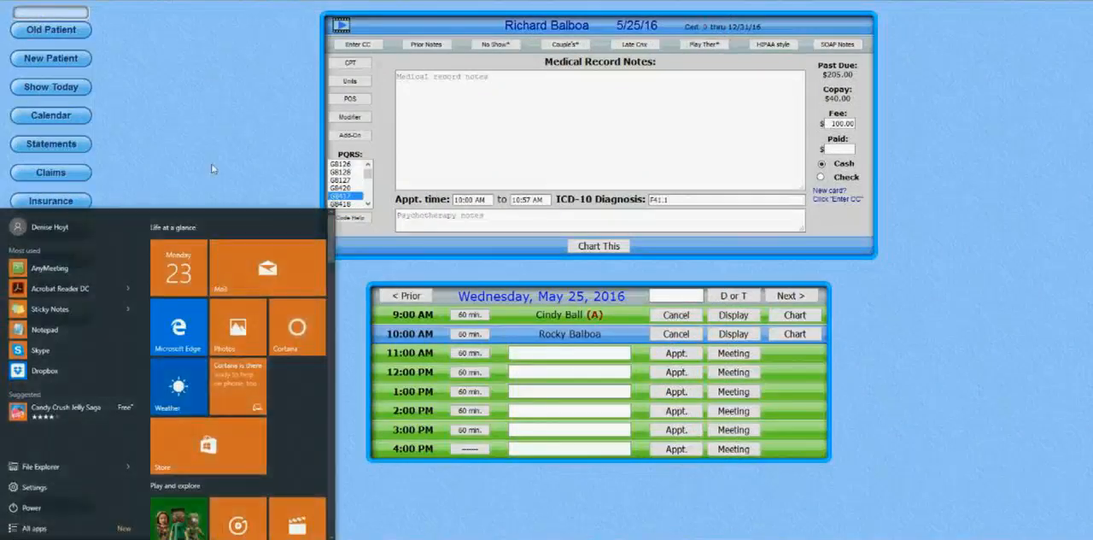
{"action": "left_click", "coordinate": [214, 172]}
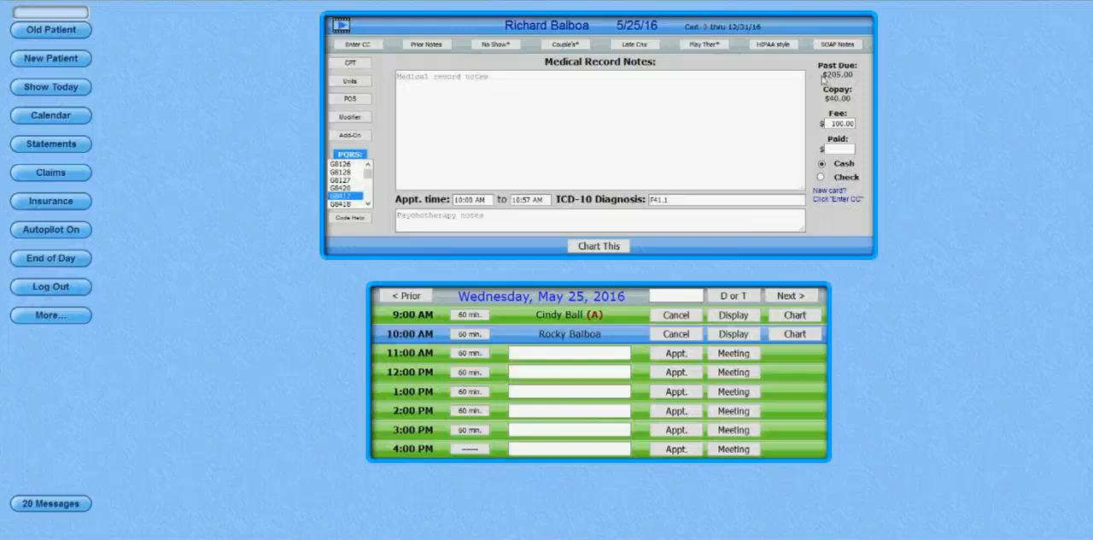
Review the past due balance and copay amounts in the charting form, and show the CPT code choices again.
{"action": "left_click_drag", "start_coordinate": [821, 75], "coordinate": [858, 79]}
{"action": "left_click", "coordinate": [858, 79]}
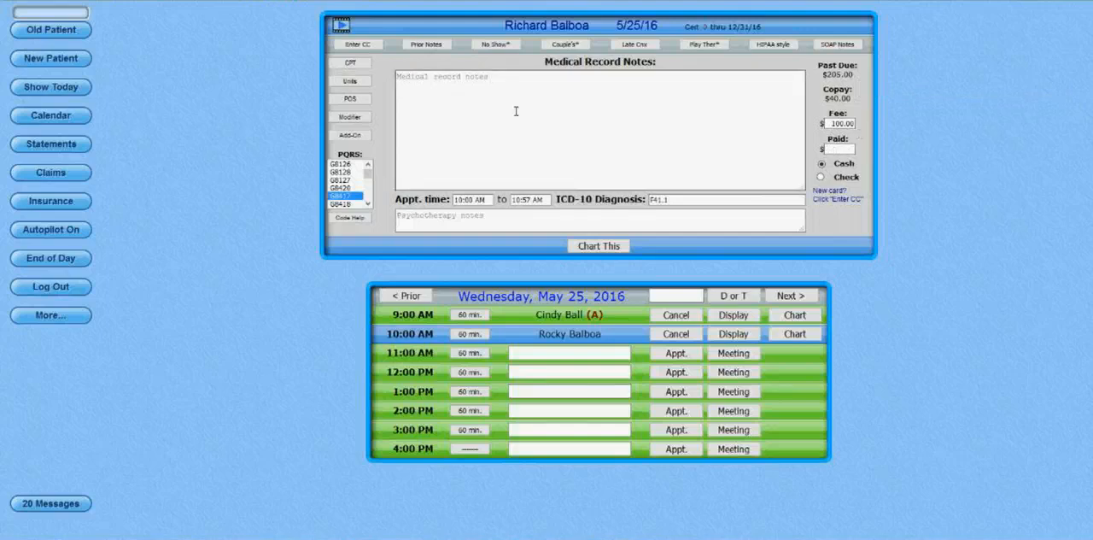
{"action": "left_click", "coordinate": [358, 64]}
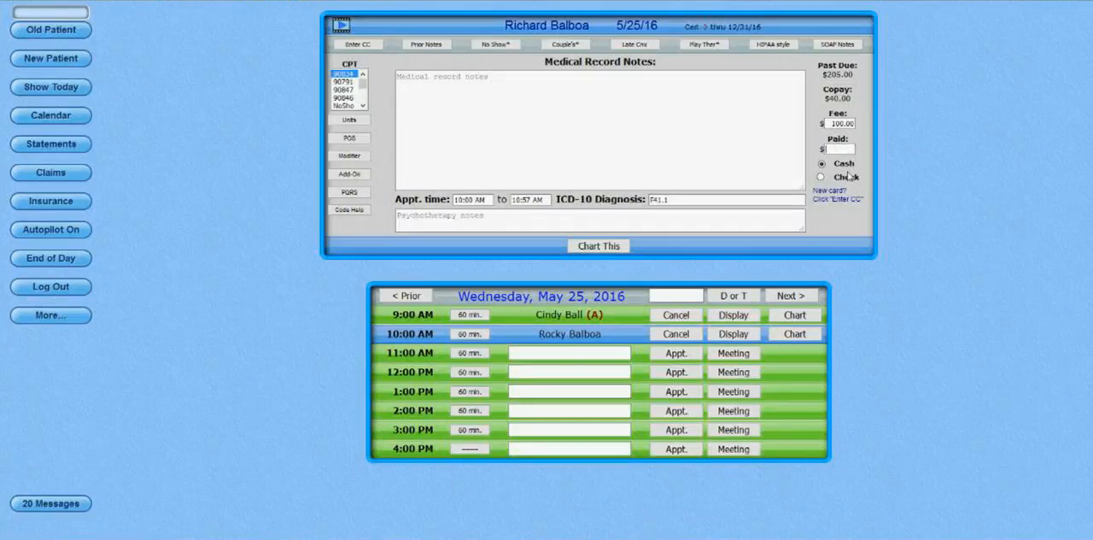
{"action": "left_click", "coordinate": [844, 100]}
{"action": "left_click", "coordinate": [839, 75]}
{"action": "left_click", "coordinate": [863, 105]}
Enter 40.00 as the amount paid in cash, and submit the chart entry without progress notes.
{"action": "left_click", "coordinate": [843, 151]}
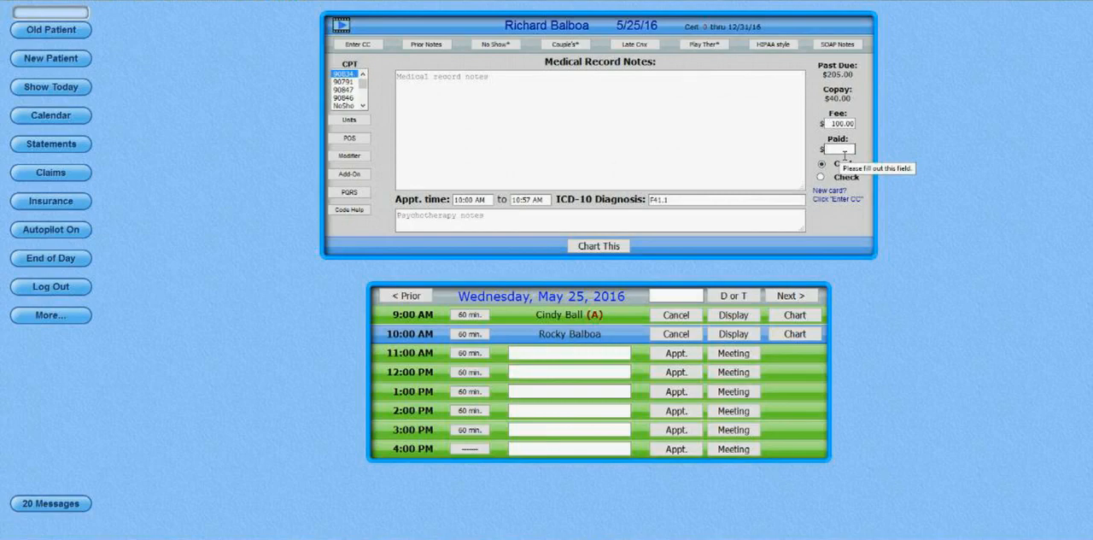
{"action": "type", "text": "40.00"}
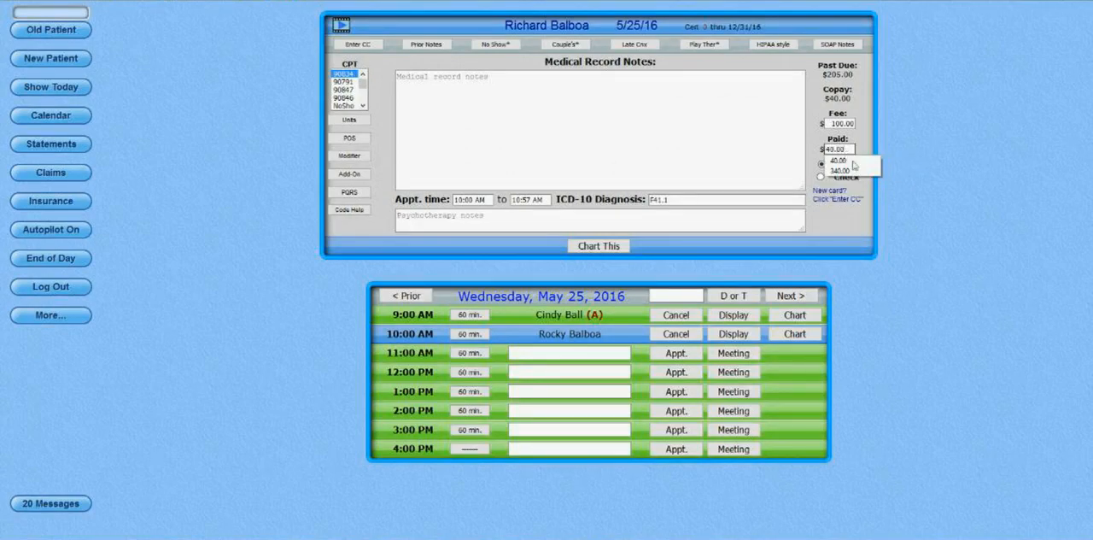
{"action": "left_click", "coordinate": [850, 160]}
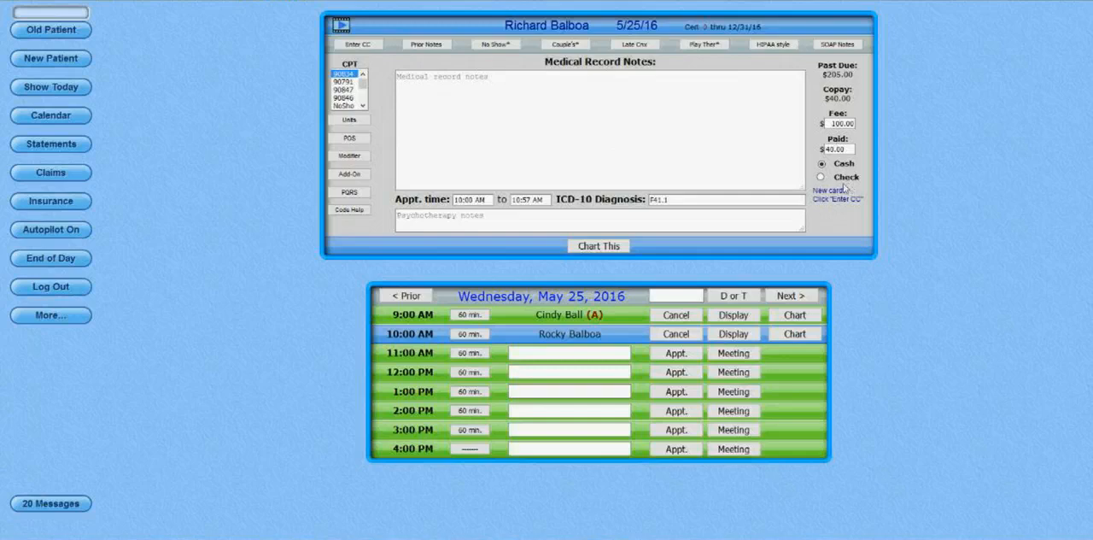
{"action": "left_click", "coordinate": [600, 246]}
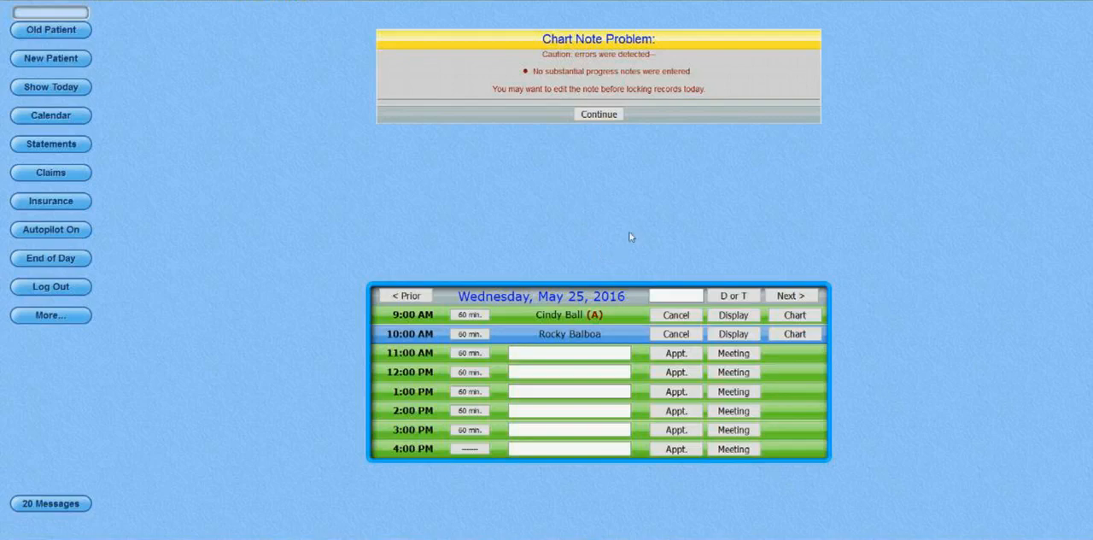
{"action": "left_click", "coordinate": [612, 116]}
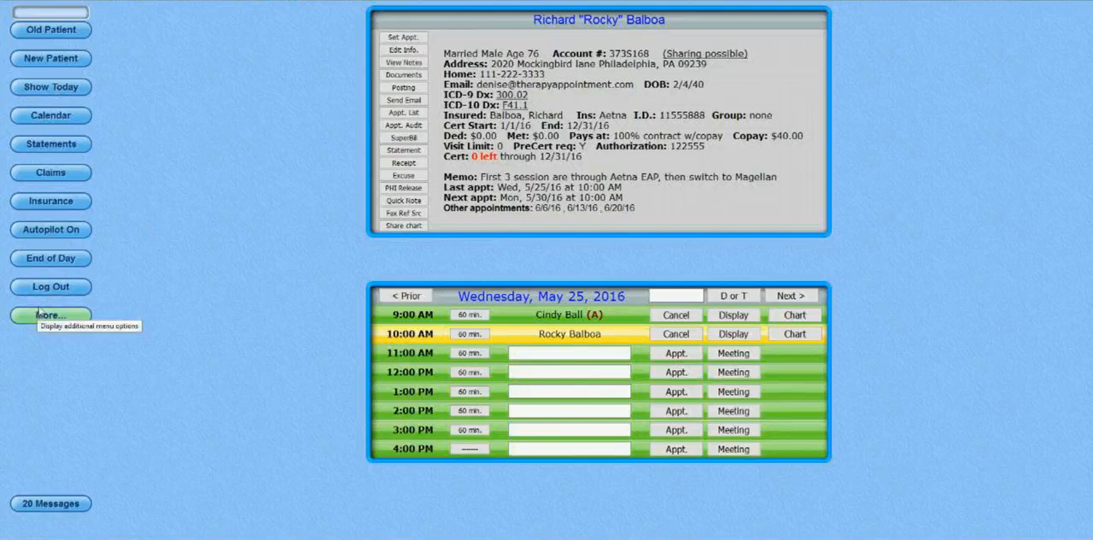
Open the list of insurance claims to process, dismissing the notice about routine claim submission.
{"action": "left_click", "coordinate": [74, 175]}
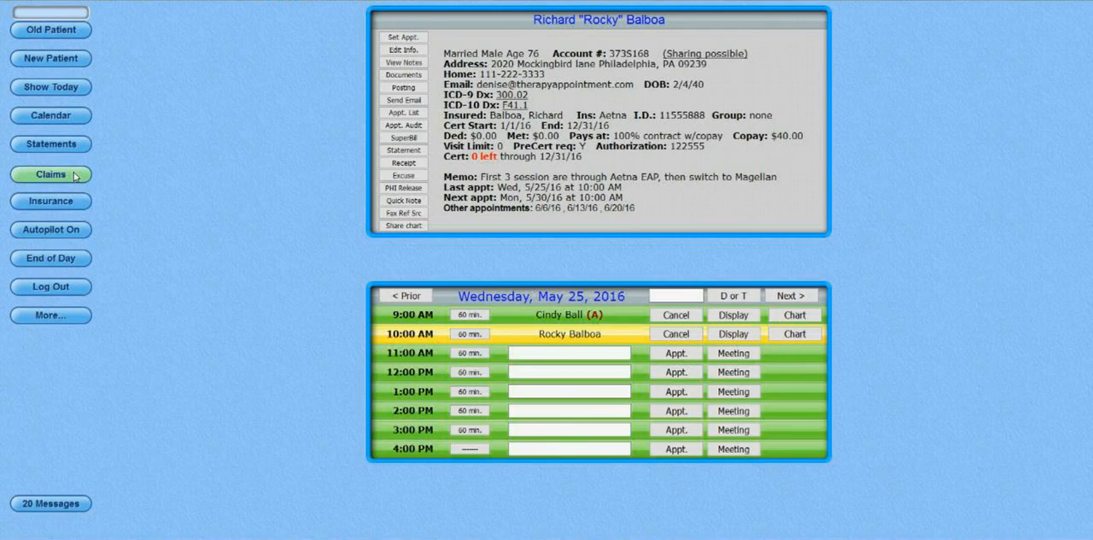
{"action": "left_click", "coordinate": [74, 176]}
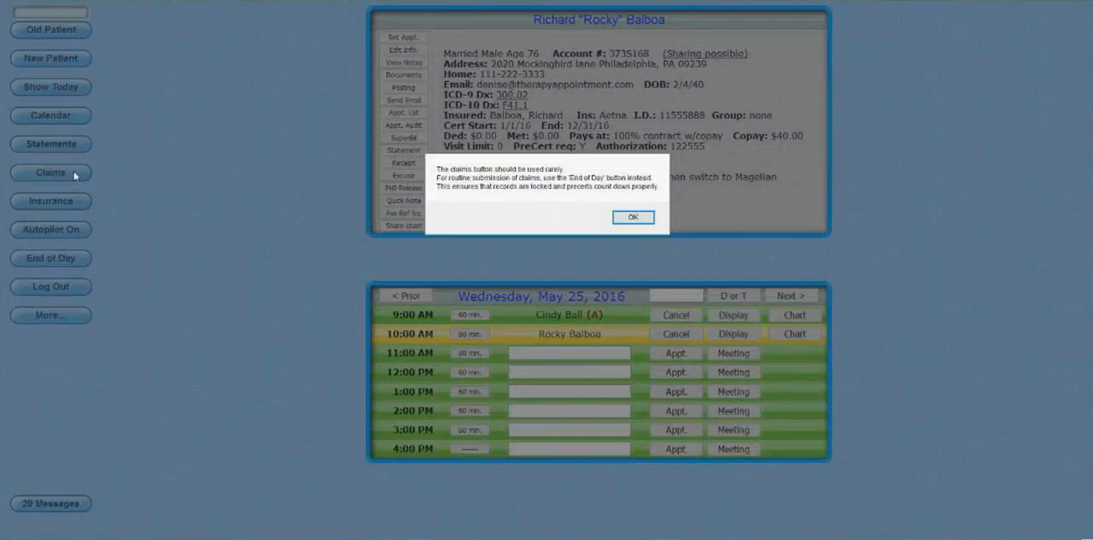
{"action": "left_click", "coordinate": [648, 224]}
{"action": "left_click_drag", "start_coordinate": [497, 20], "coordinate": [713, 22]}
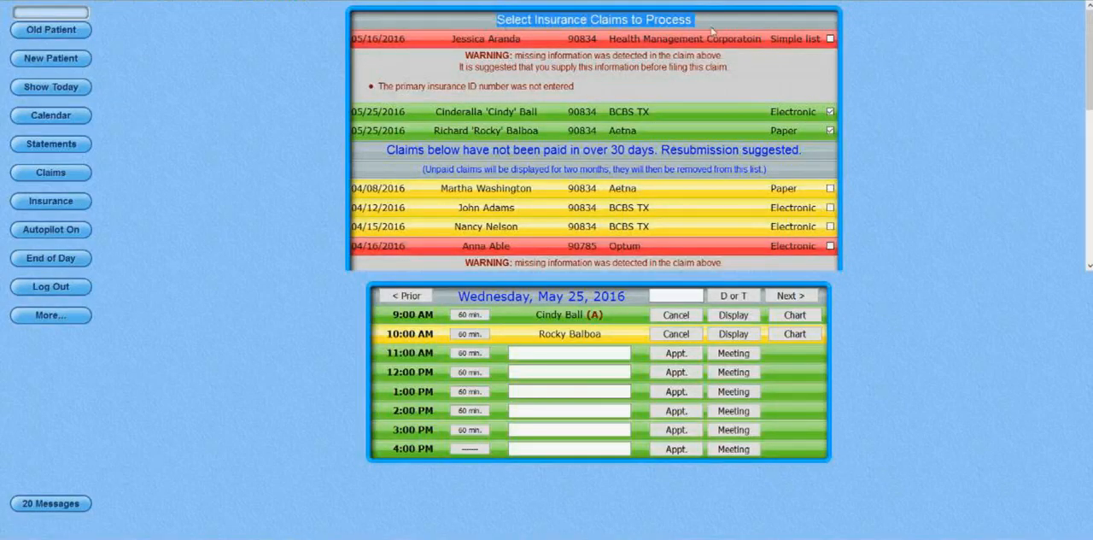
{"action": "left_click", "coordinate": [714, 34]}
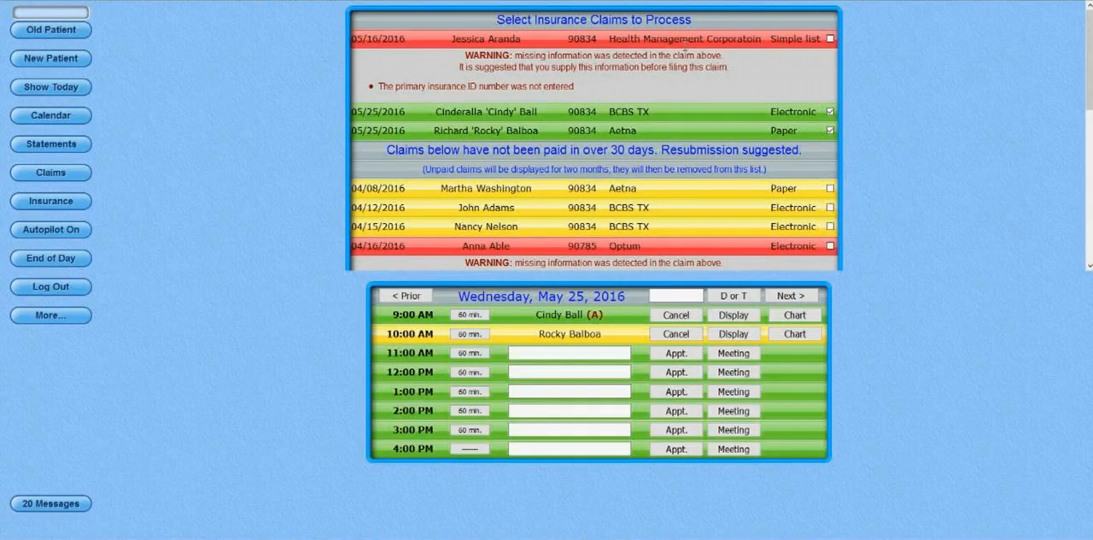
Examine the flagged 05/16/2016 claim and the claims unpaid for over 30 days, and try the flagged claim's selection on and off.
{"action": "left_click_drag", "start_coordinate": [575, 86], "coordinate": [387, 92]}
{"action": "left_click", "coordinate": [386, 90]}
{"action": "scroll", "coordinate": [816, 215], "scroll_direction": "down", "scroll_amount": 2}
{"action": "scroll", "coordinate": [816, 215], "scroll_direction": "down", "scroll_amount": 3}
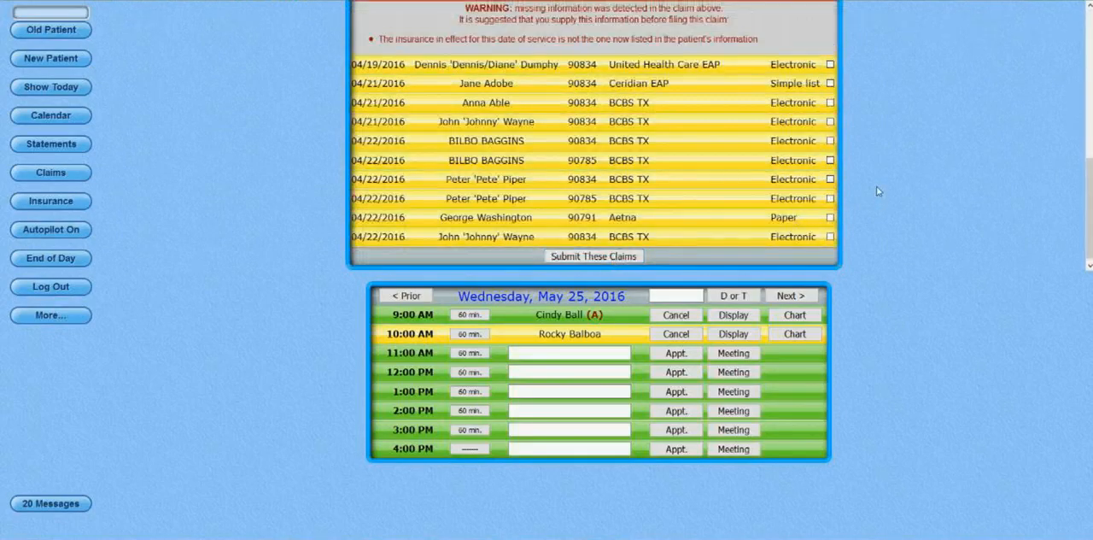
{"action": "scroll", "coordinate": [830, 128], "scroll_direction": "up", "scroll_amount": 3}
{"action": "scroll", "coordinate": [830, 87], "scroll_direction": "up", "scroll_amount": 2}
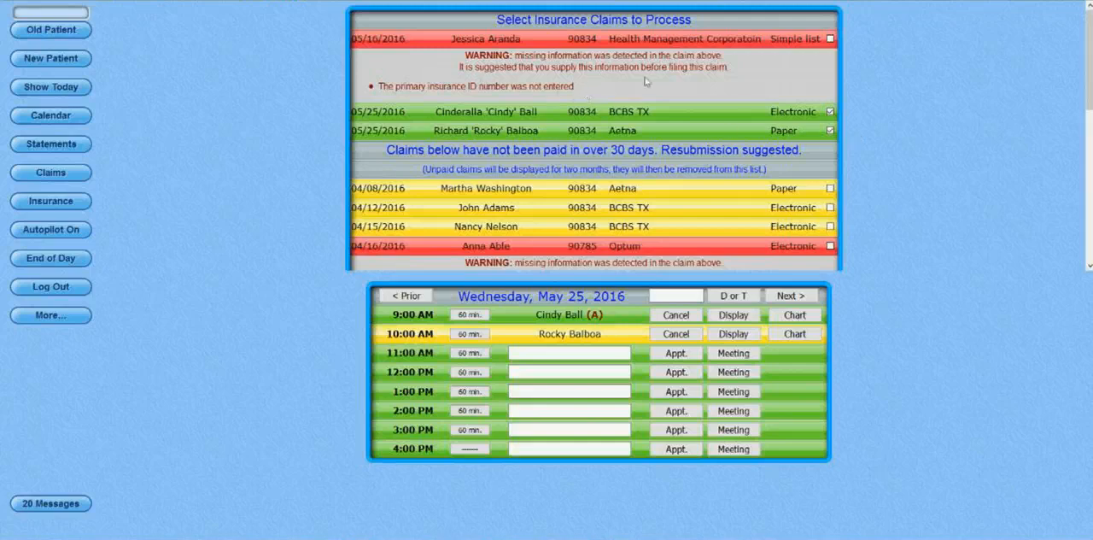
{"action": "left_click", "coordinate": [831, 38]}
{"action": "left_click", "coordinate": [831, 39]}
Reopen the 10:00 AM patient's chart for May 25, 2016, and proceed through the HIPAA-style information to the narrative notes.
{"action": "left_click", "coordinate": [751, 335]}
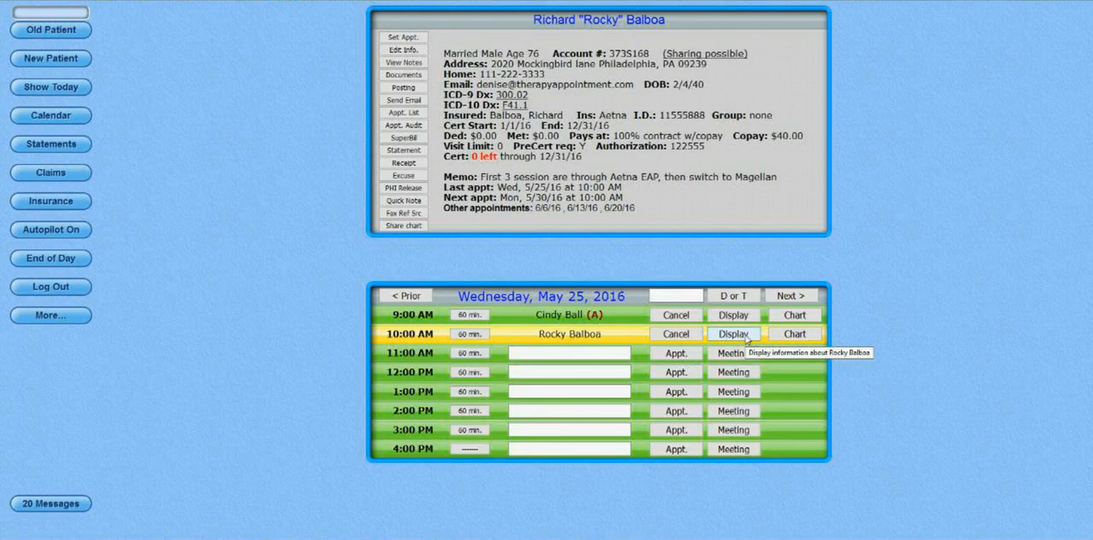
{"action": "left_click", "coordinate": [744, 334]}
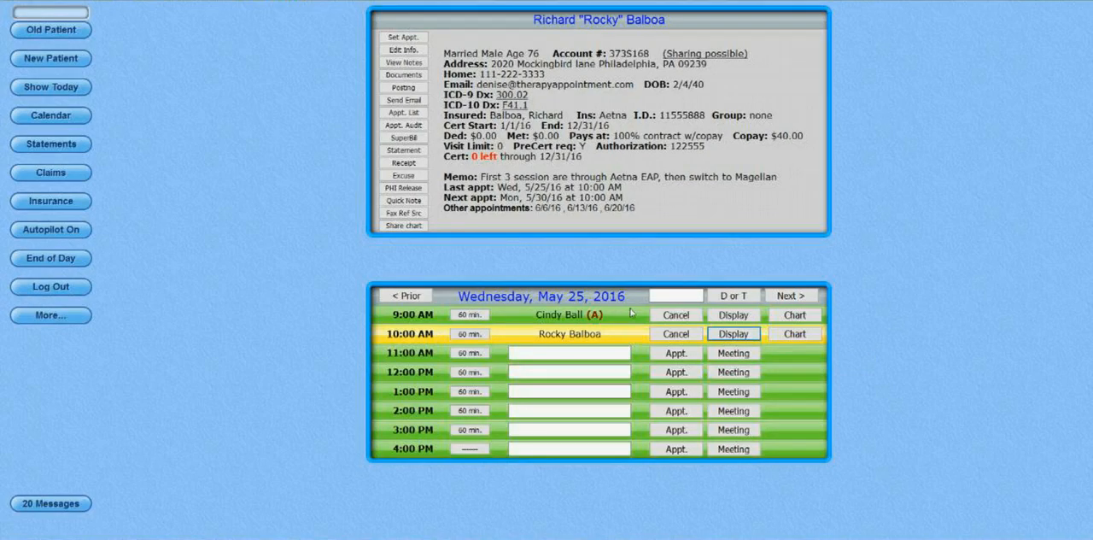
{"action": "left_click", "coordinate": [809, 335]}
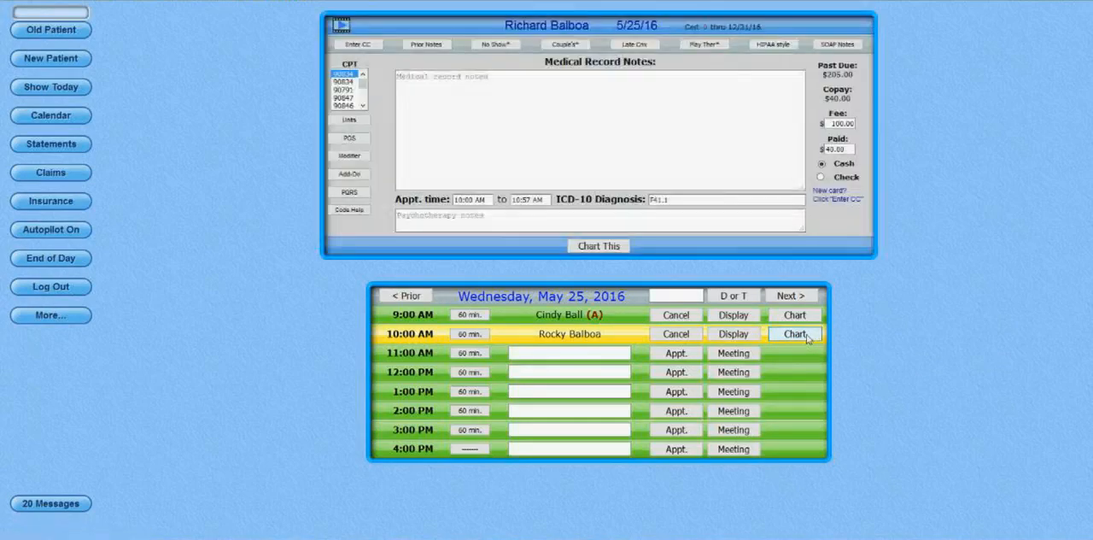
{"action": "left_click", "coordinate": [774, 43]}
{"action": "left_click", "coordinate": [683, 230]}
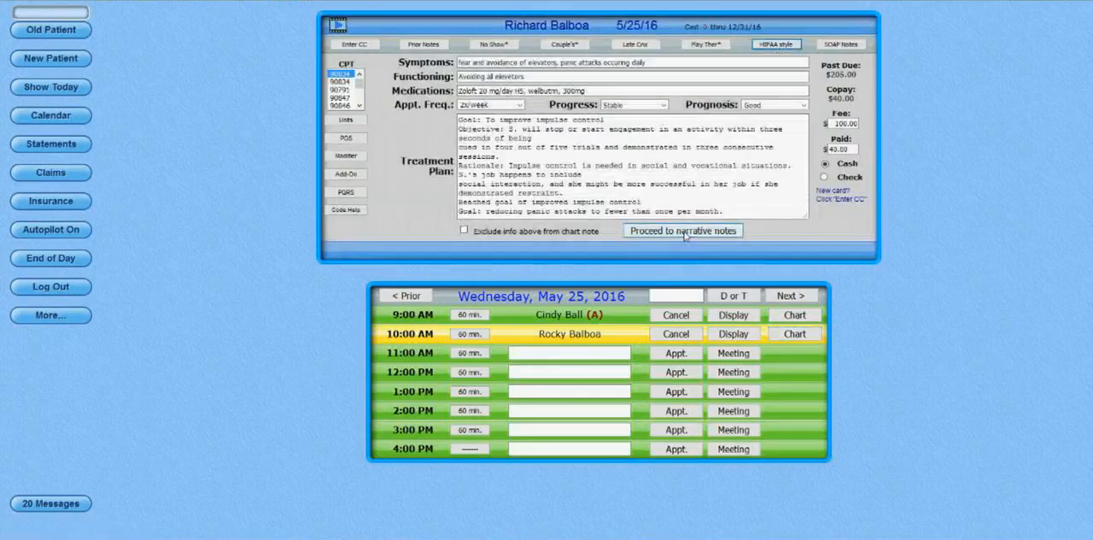
{"action": "left_click", "coordinate": [516, 100]}
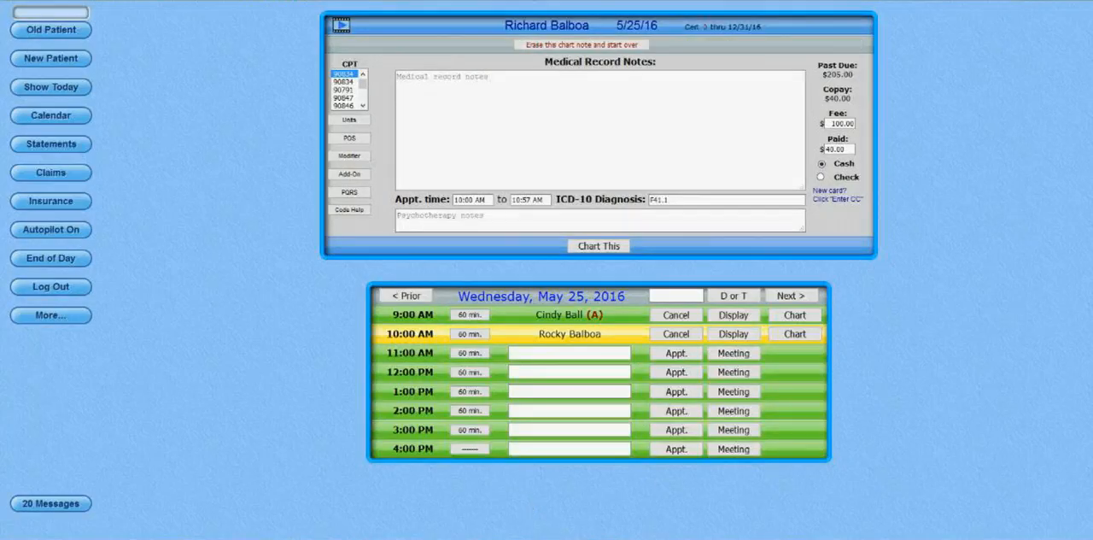
Copy the Lorem ipsum text from the sticky note into the medical record notes, and submit the chart entry.
{"action": "right_click", "coordinate": [542, 539]}
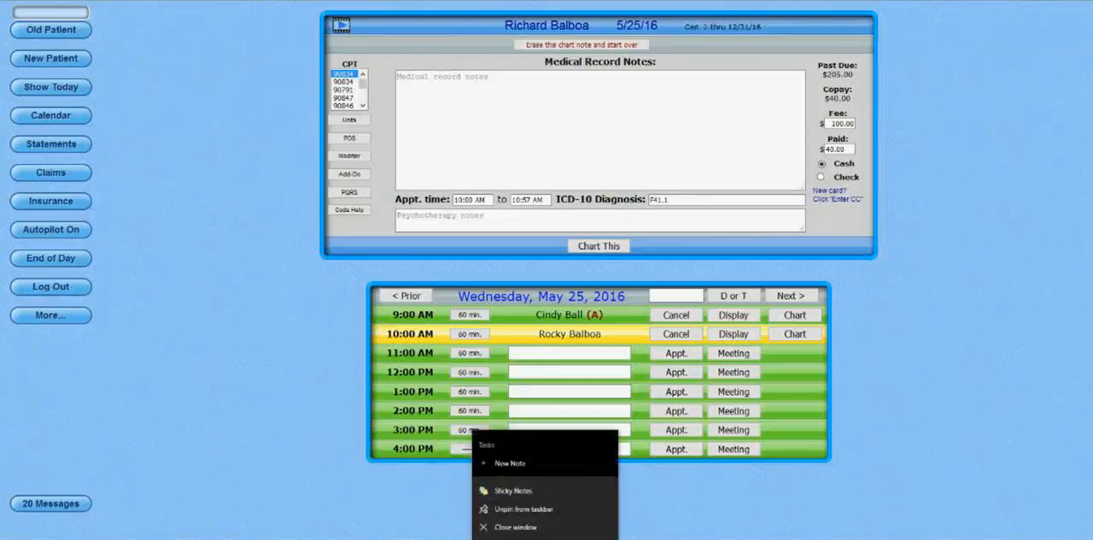
{"action": "left_click", "coordinate": [518, 527]}
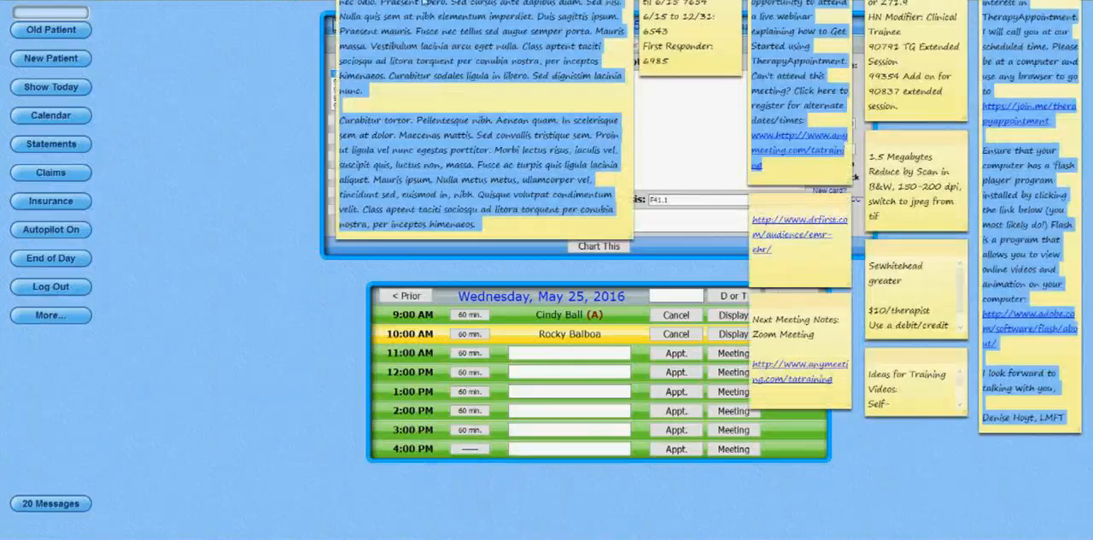
{"action": "right_click", "coordinate": [420, 10]}
{"action": "left_click", "coordinate": [453, 34]}
{"action": "left_click", "coordinate": [551, 128]}
{"action": "key", "text": "ctrl+v"}
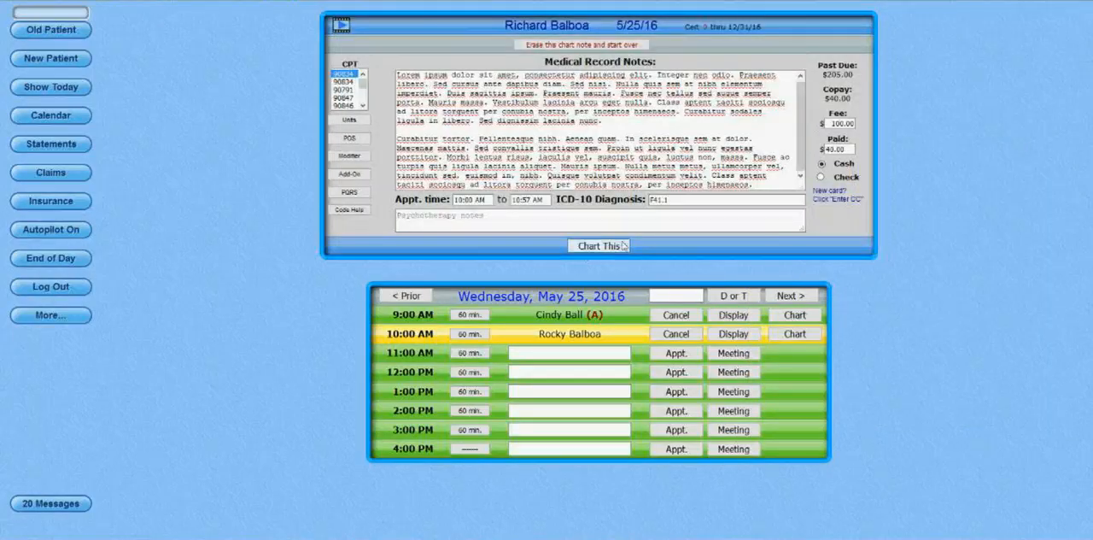
{"action": "left_click", "coordinate": [612, 248]}
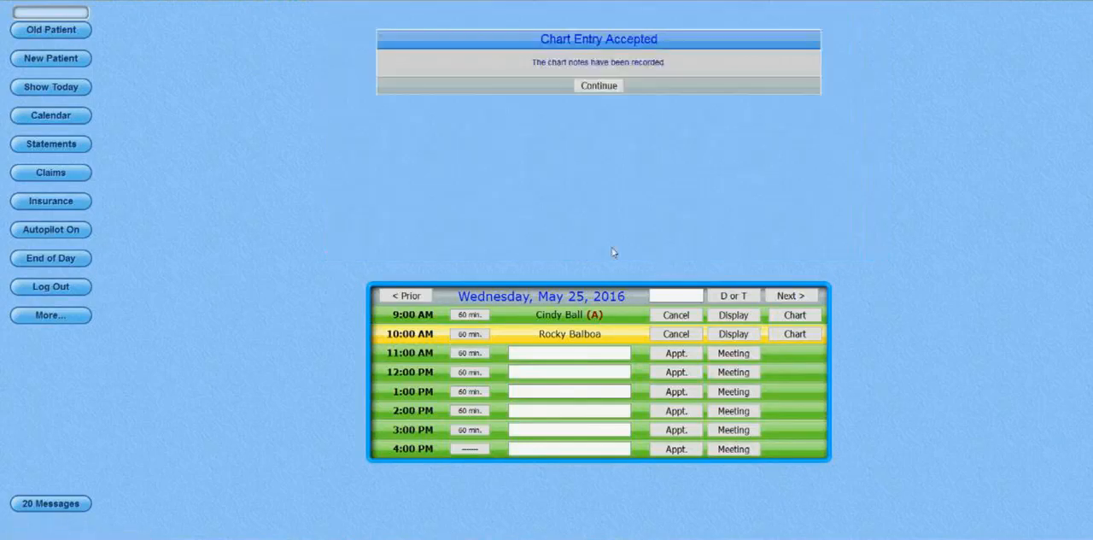
{"action": "key", "text": "Return"}
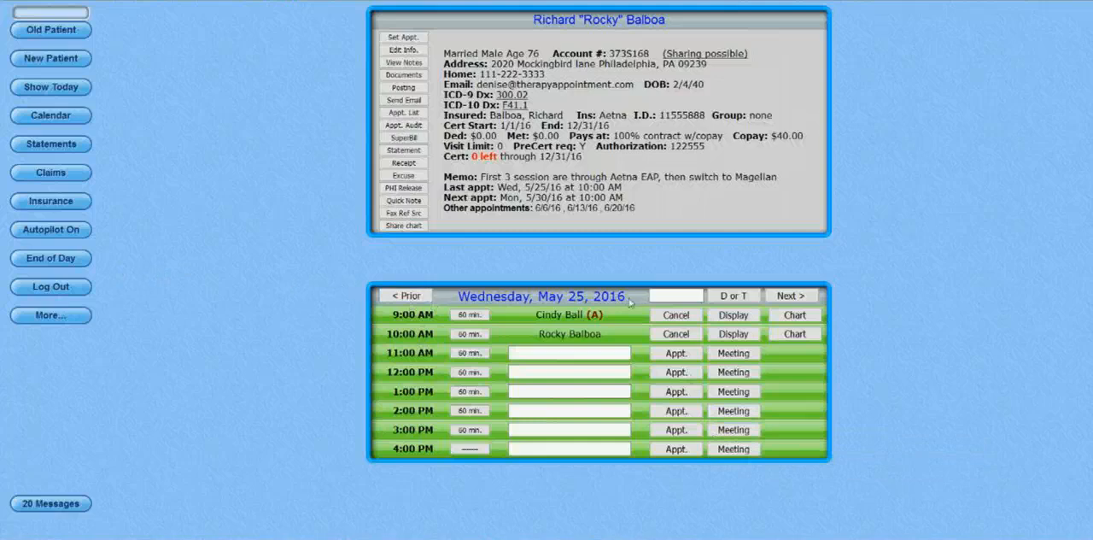
Run the End of Day check for Tuesday, May 24, 2016, and for Wednesday, May 25, 2016.
{"action": "left_click", "coordinate": [409, 296]}
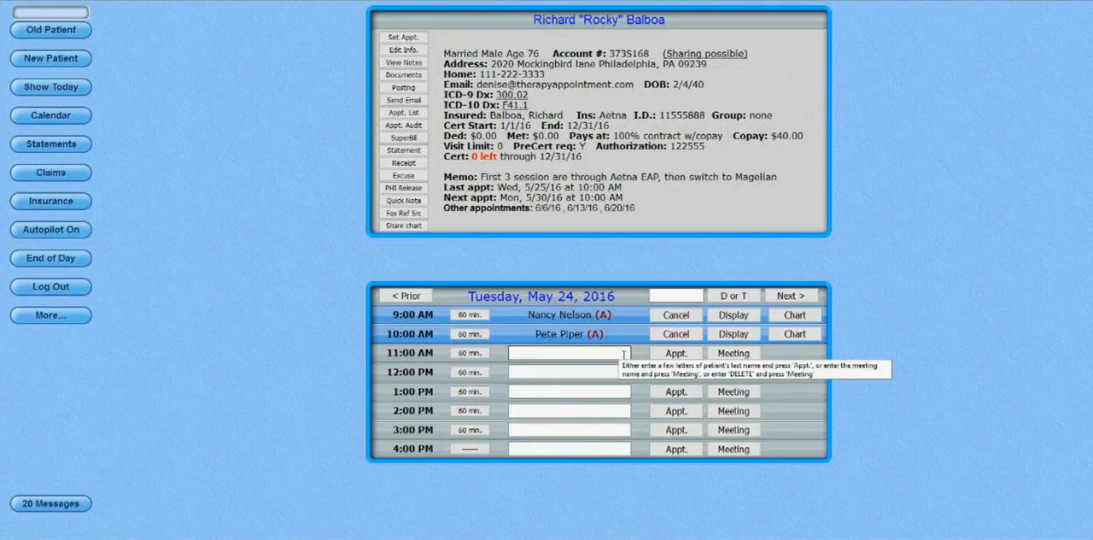
{"action": "left_click", "coordinate": [74, 266]}
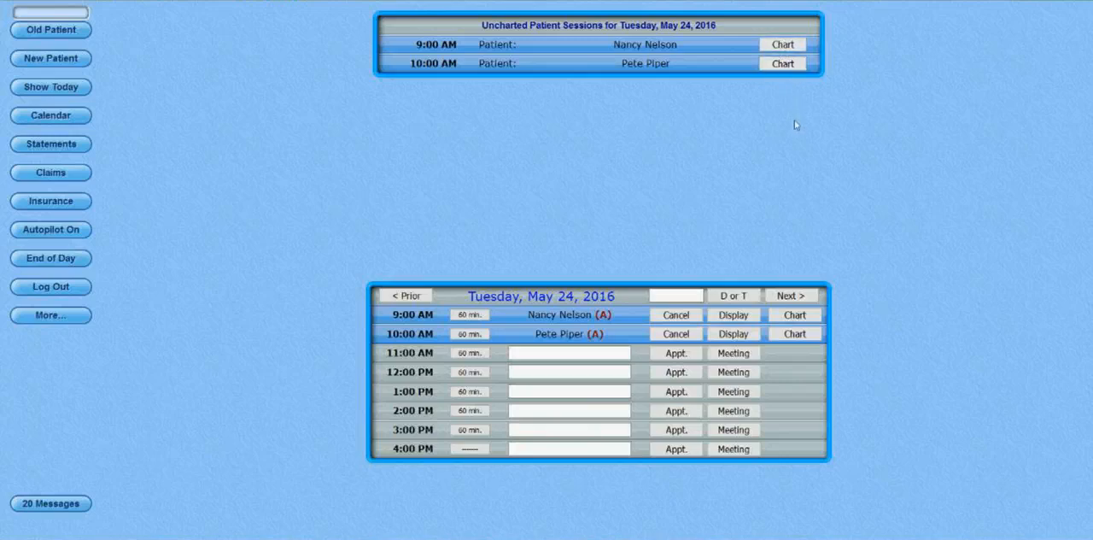
{"action": "left_click", "coordinate": [790, 297]}
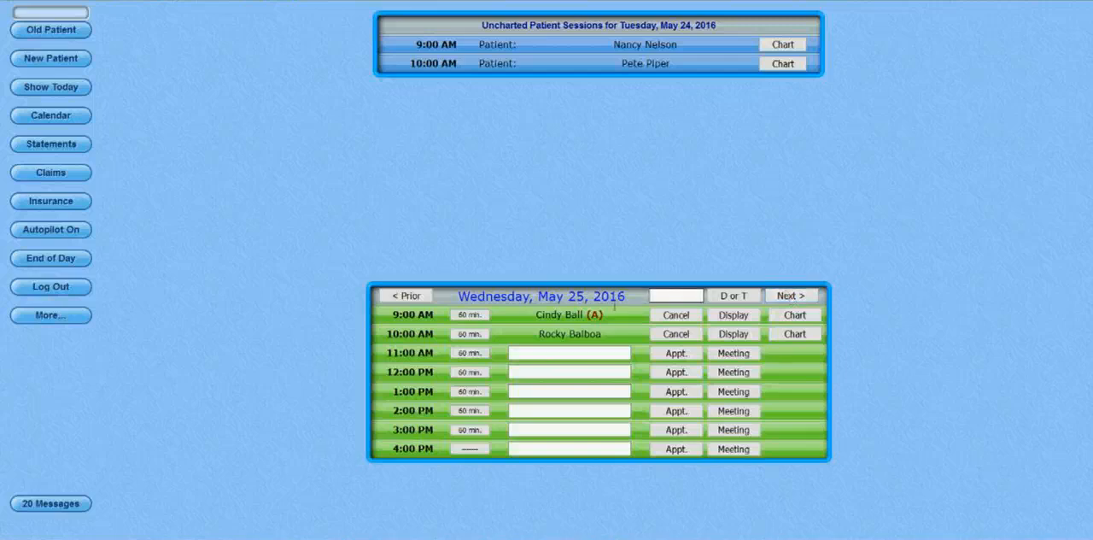
{"action": "left_click", "coordinate": [75, 263]}
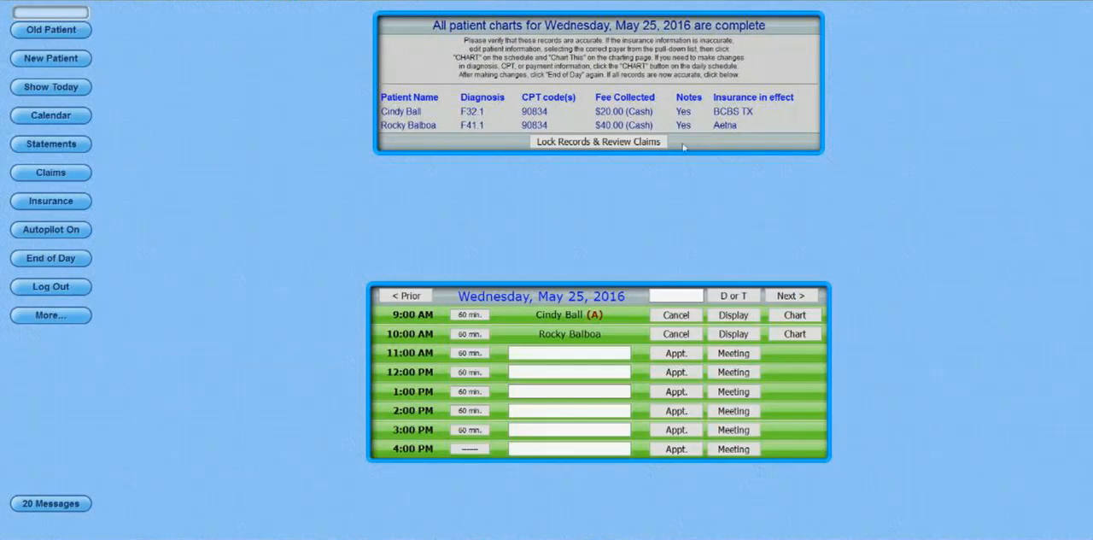
Add the add-on code 90785 to the 10:00 AM patient's May 25, 2016 chart entry and resubmit it.
{"action": "left_click", "coordinate": [795, 334]}
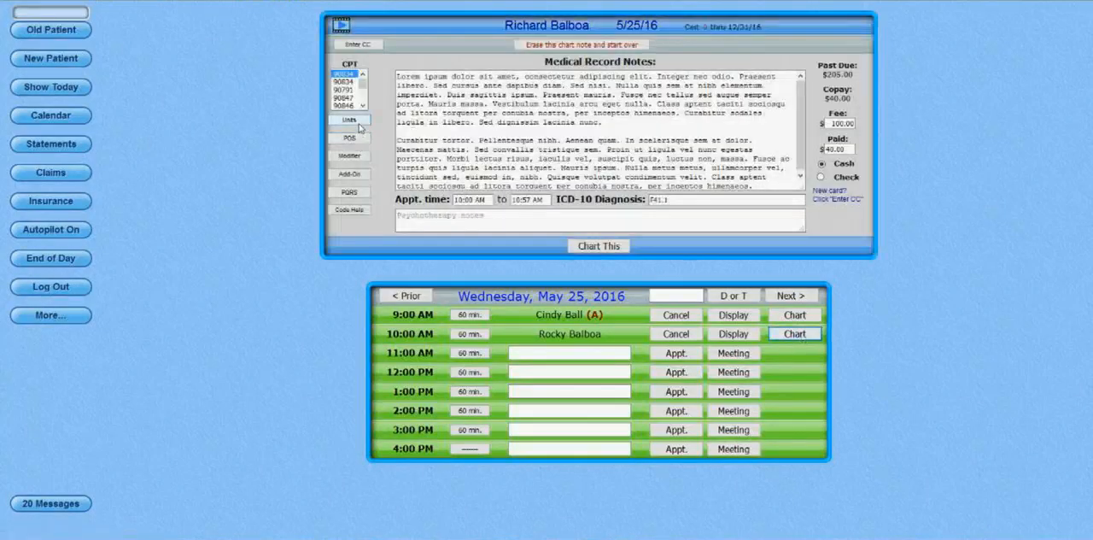
{"action": "left_click", "coordinate": [349, 174]}
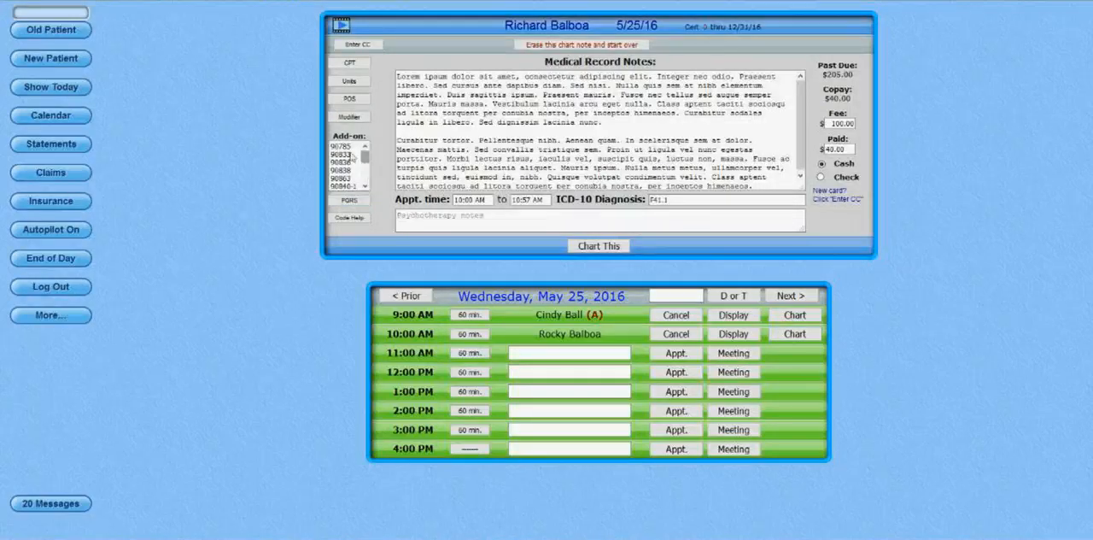
{"action": "left_click", "coordinate": [341, 146]}
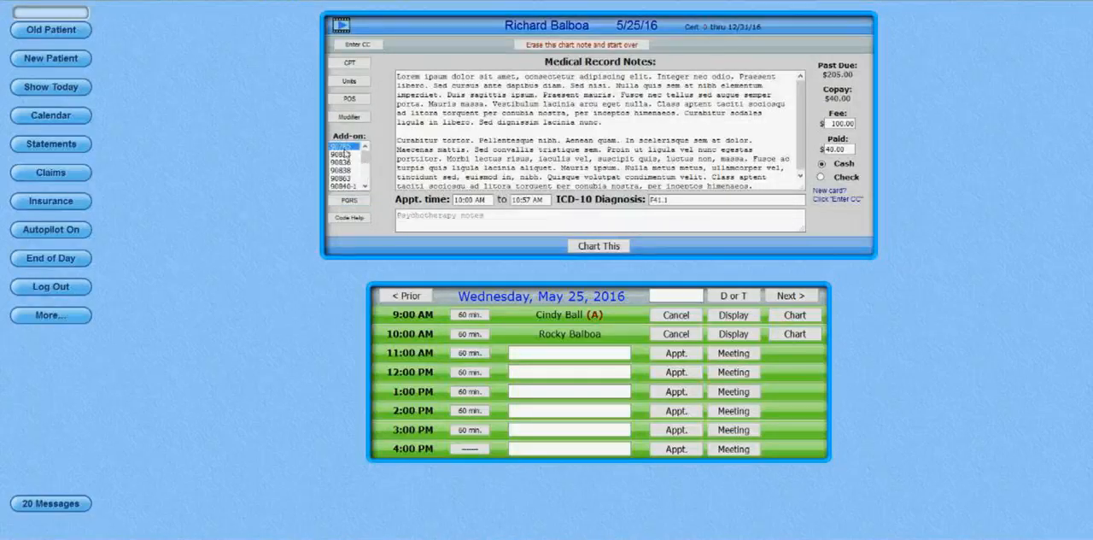
{"action": "left_click", "coordinate": [588, 247]}
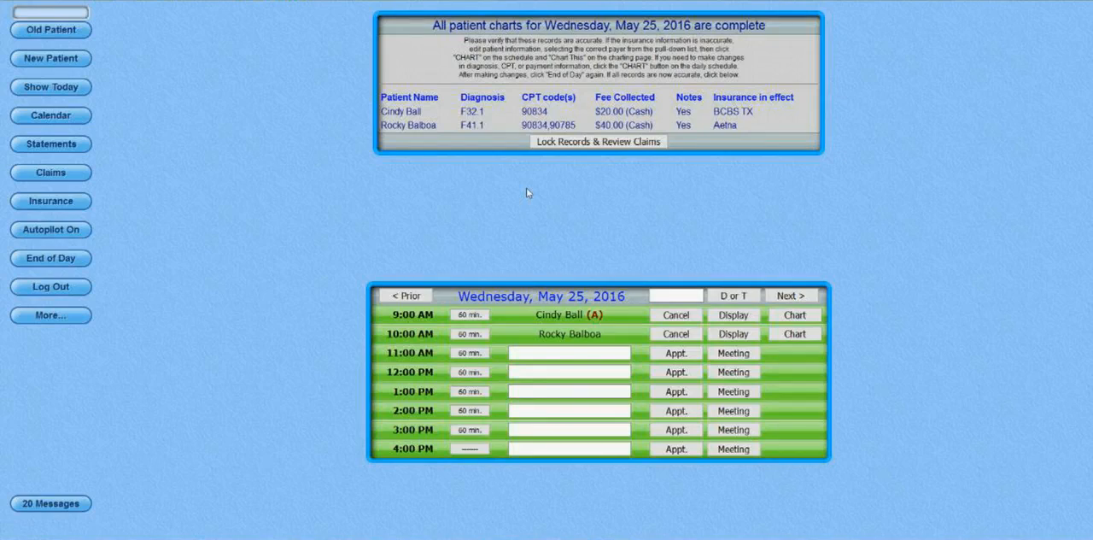
Lock the records for Wednesday, May 25, 2016, proceed to the claims review, and refresh the day's schedule.
{"action": "left_click", "coordinate": [590, 144]}
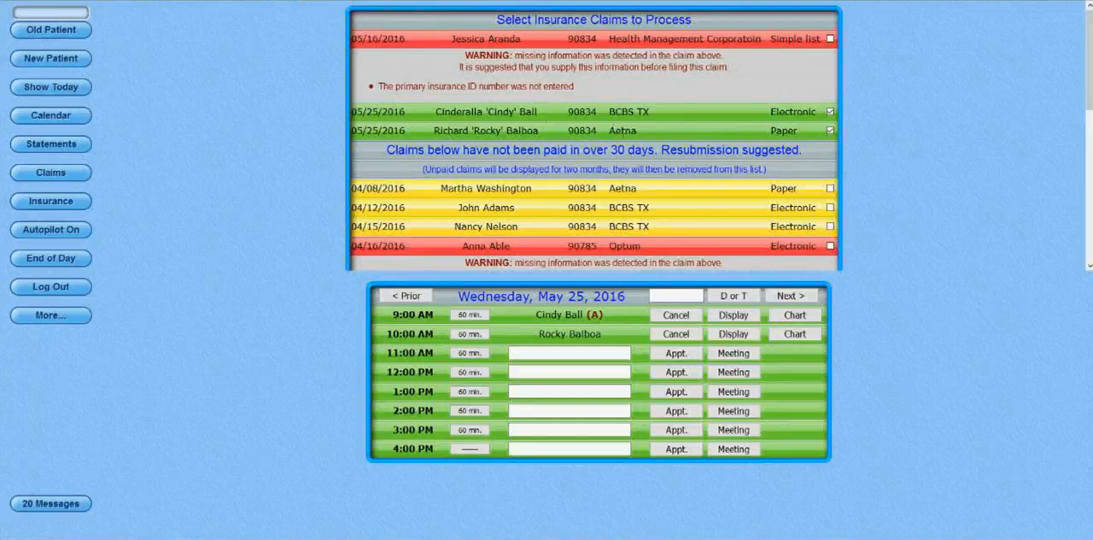
{"action": "left_click", "coordinate": [72, 93]}
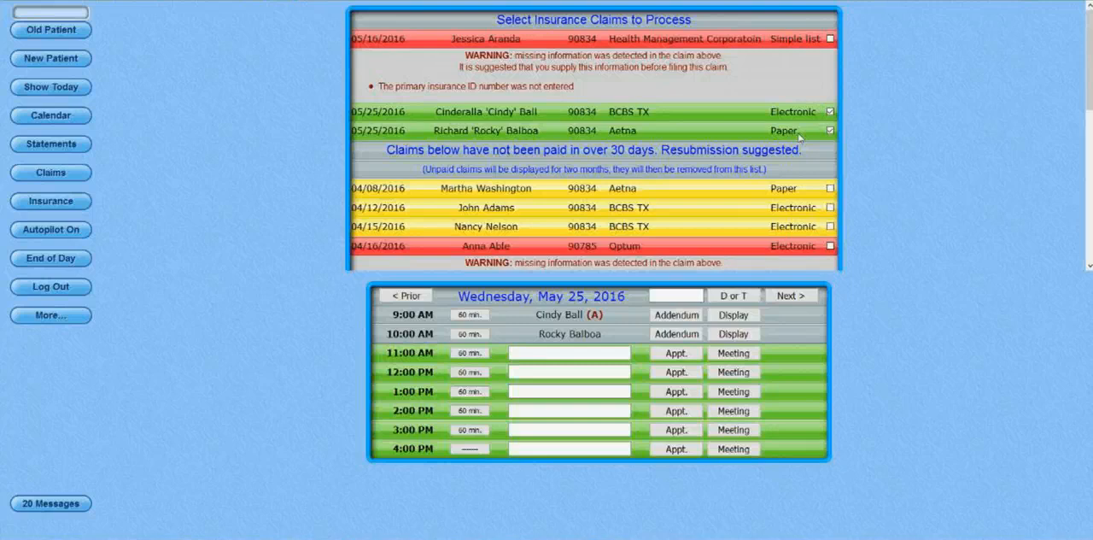
Highlight the Aetna paper claims in the list and open the Aetna (Fort Worth) insurance company record for editing.
{"action": "left_click_drag", "start_coordinate": [798, 131], "coordinate": [765, 130]}
{"action": "left_click_drag", "start_coordinate": [638, 130], "coordinate": [606, 131]}
{"action": "left_click_drag", "start_coordinate": [633, 189], "coordinate": [609, 189]}
{"action": "left_click", "coordinate": [83, 205]}
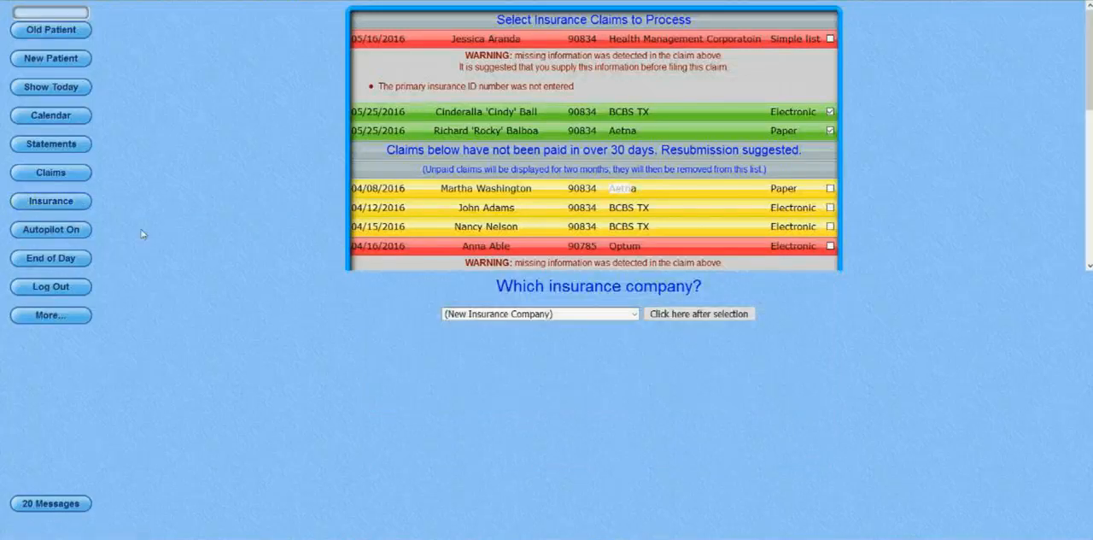
{"action": "left_click", "coordinate": [518, 316]}
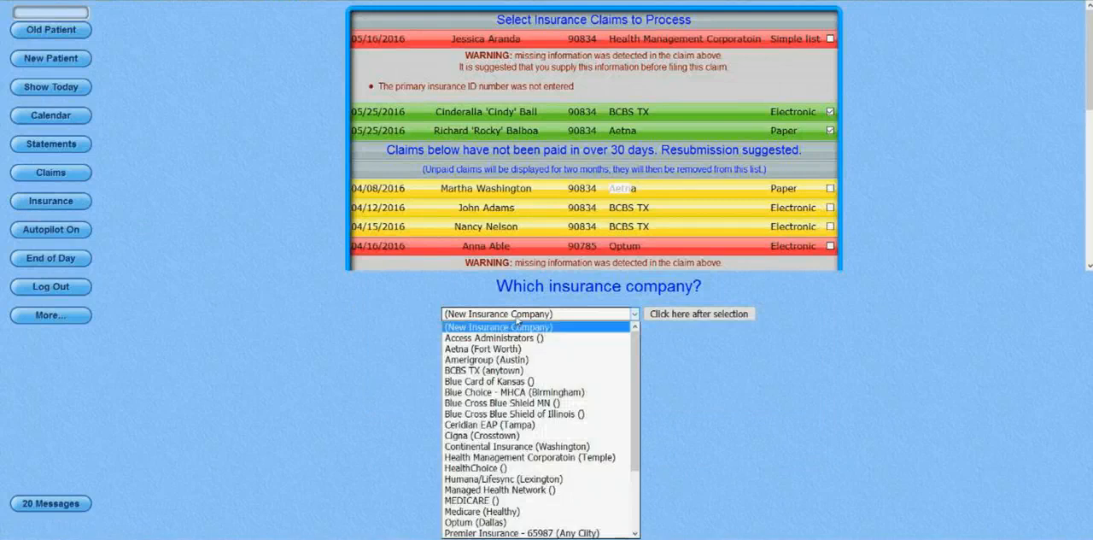
{"action": "left_click", "coordinate": [507, 350]}
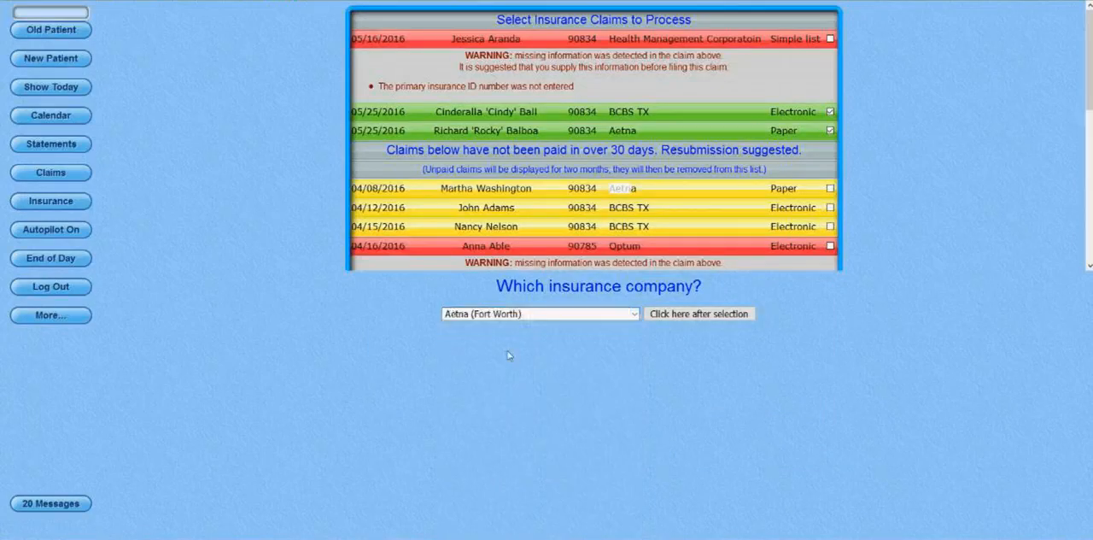
{"action": "left_click", "coordinate": [691, 314]}
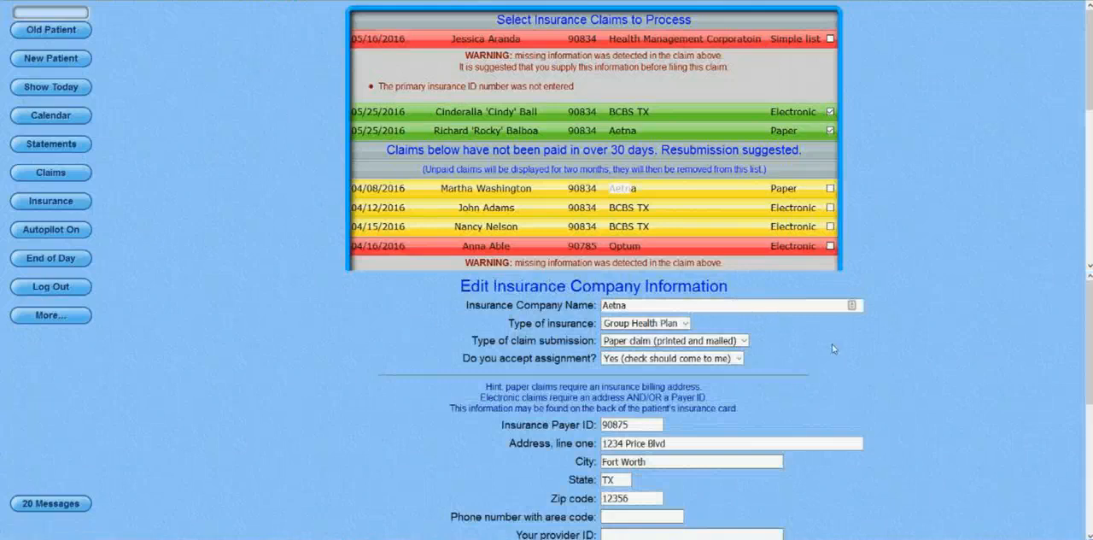
Set Aetna's type of claim submission to Electronic (through Office Ally), save the record, and reload the claims list.
{"action": "left_click", "coordinate": [730, 342]}
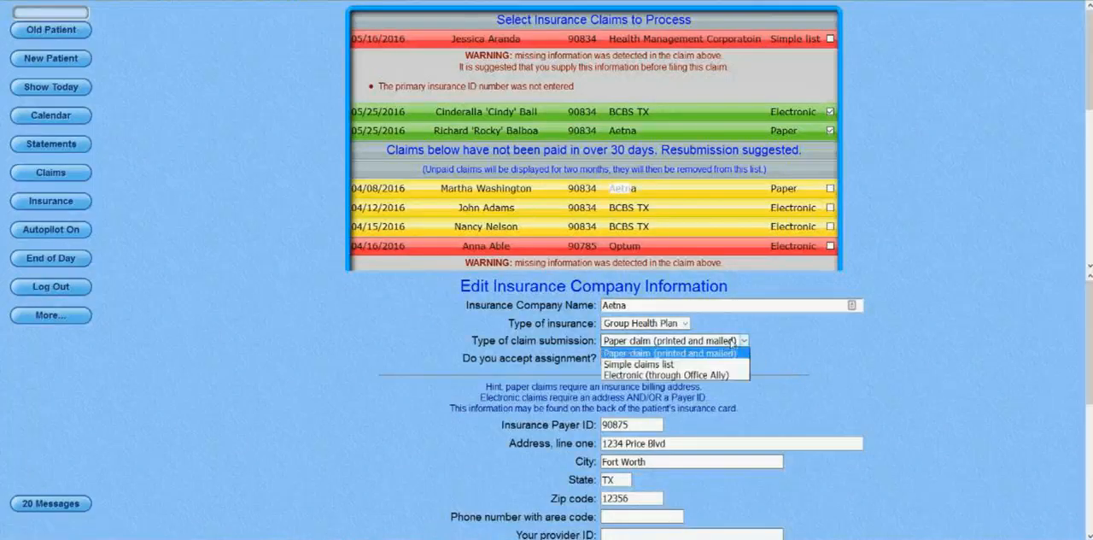
{"action": "left_click", "coordinate": [711, 376]}
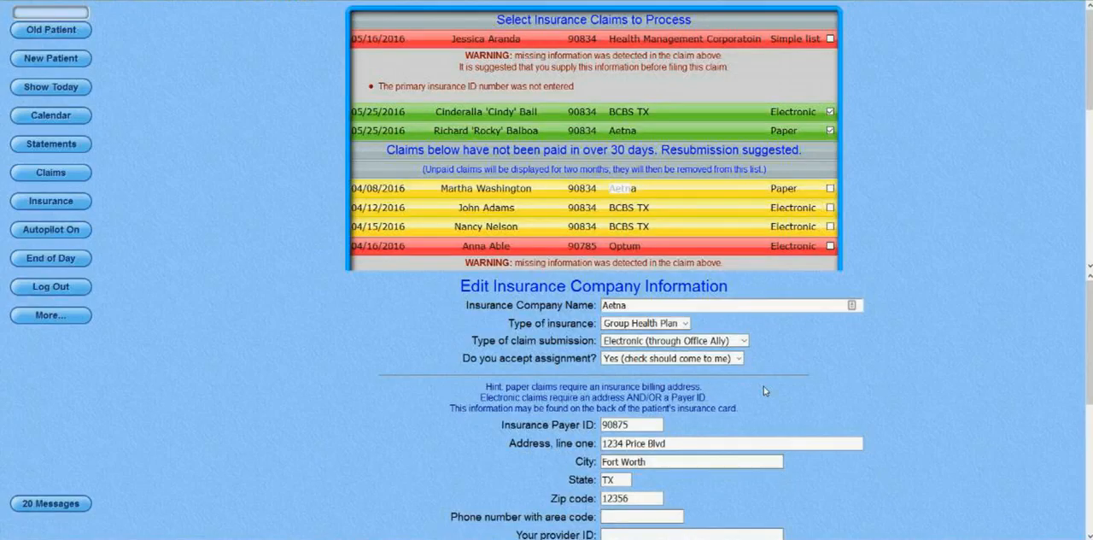
{"action": "scroll", "coordinate": [764, 387], "scroll_direction": "down", "scroll_amount": 3}
{"action": "scroll", "coordinate": [858, 436], "scroll_direction": "down", "scroll_amount": 3}
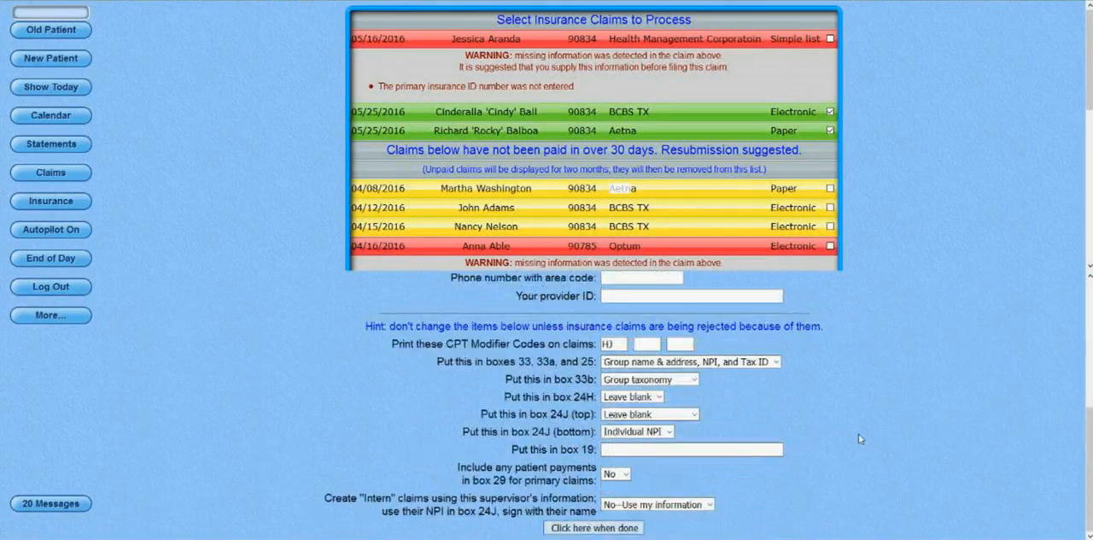
{"action": "key", "text": "Return"}
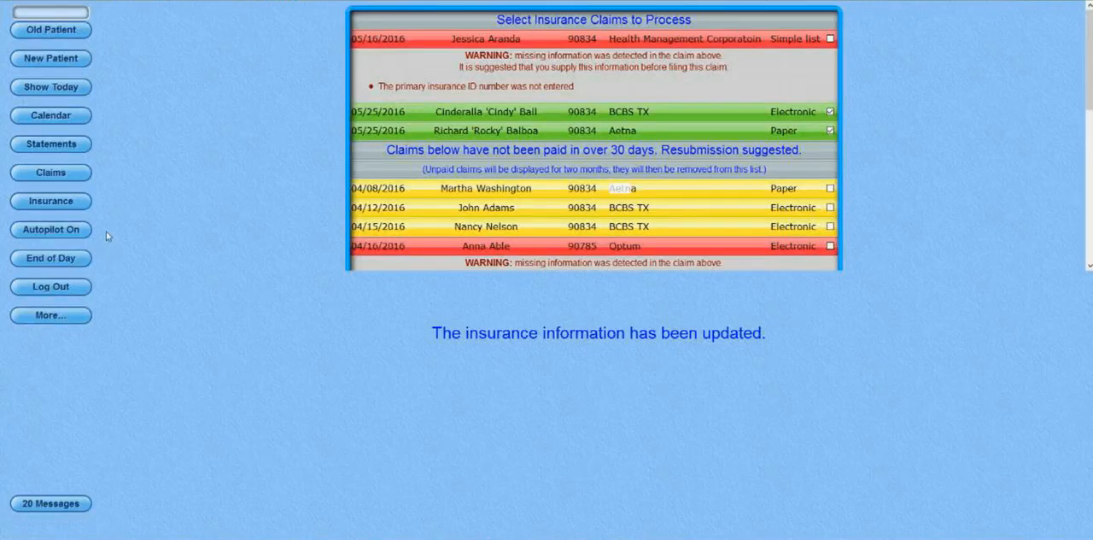
{"action": "left_click", "coordinate": [66, 180]}
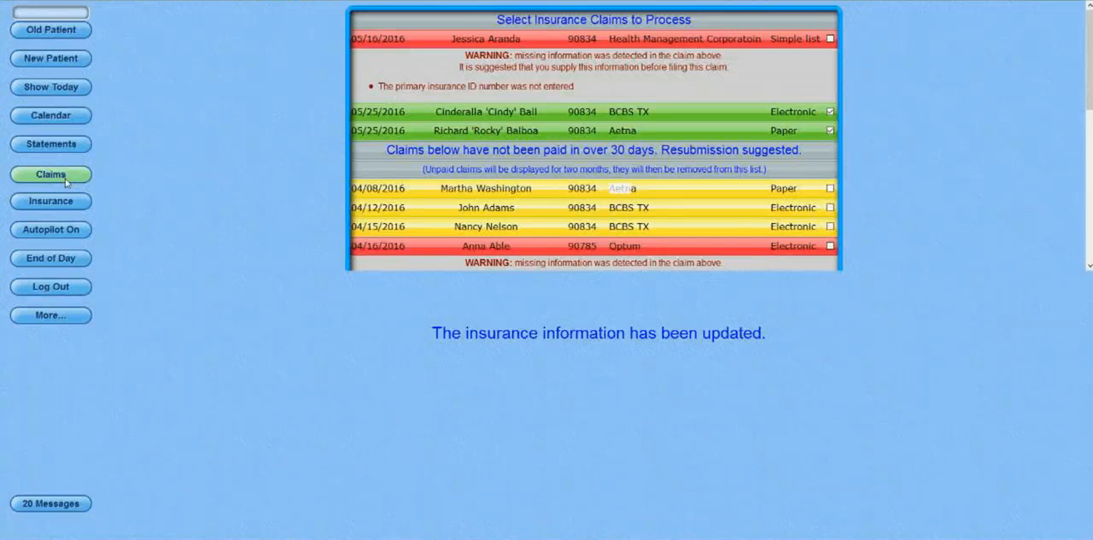
{"action": "left_click", "coordinate": [66, 179]}
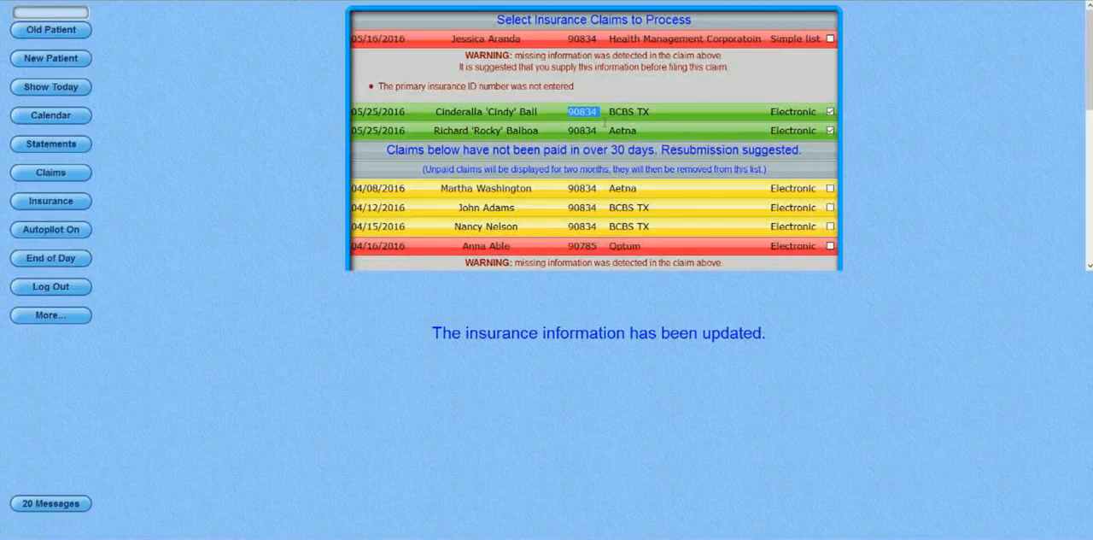
Chart an addendum to the 9:00 AM patient's locked May 25, 2016 notes reading "This was billed as a 90837 service, not a 90834".
{"action": "left_click", "coordinate": [81, 91]}
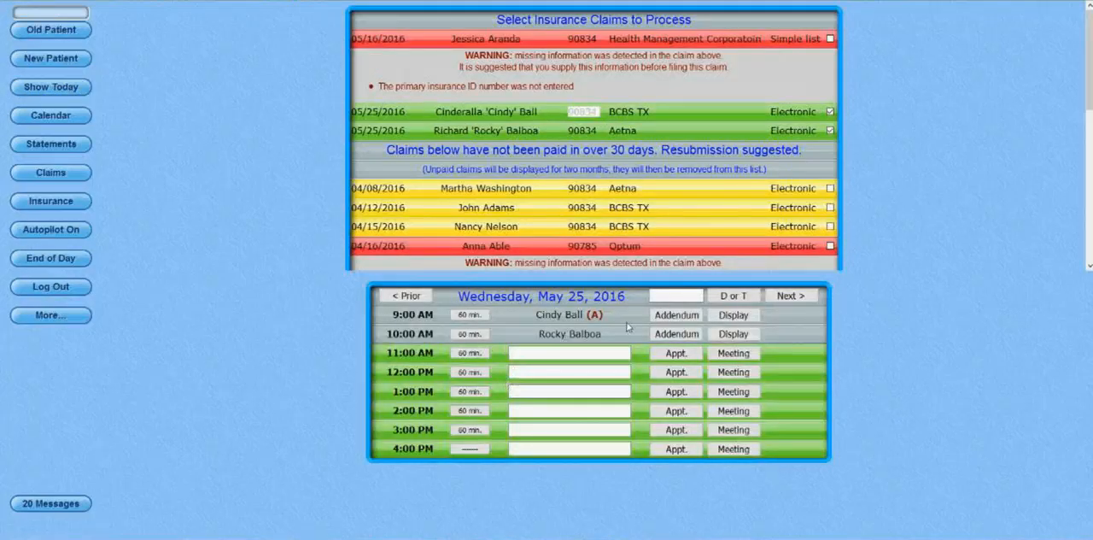
{"action": "left_click", "coordinate": [665, 320]}
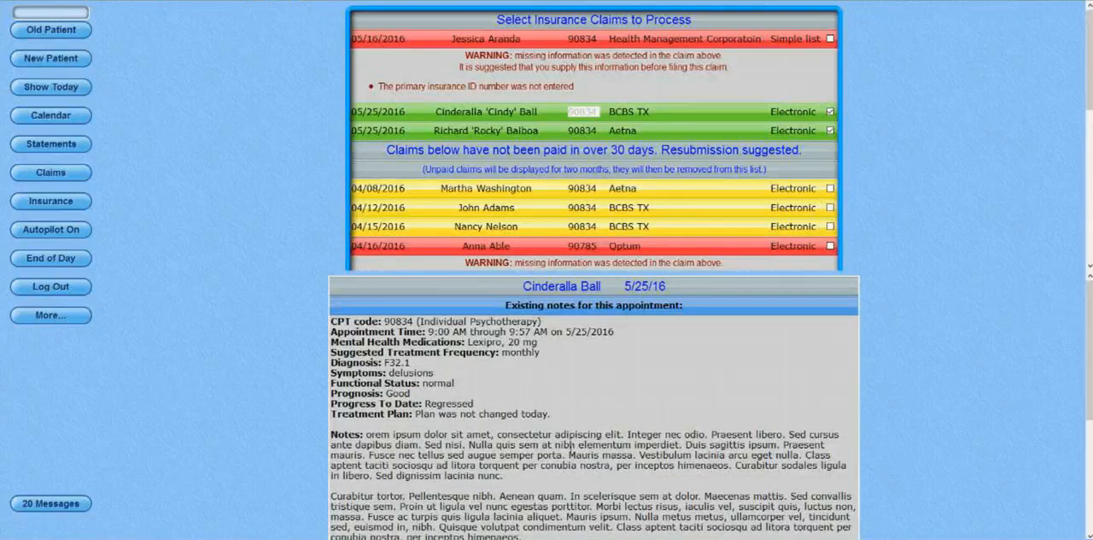
{"action": "scroll", "coordinate": [572, 445], "scroll_direction": "down", "scroll_amount": 3}
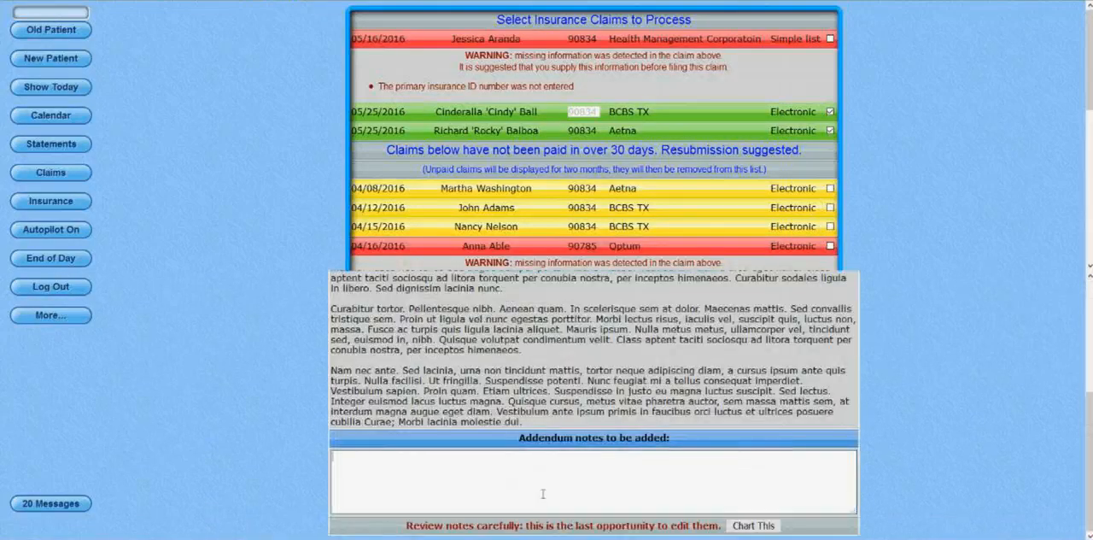
{"action": "type", "text": "This was billed as a 90837 service"}
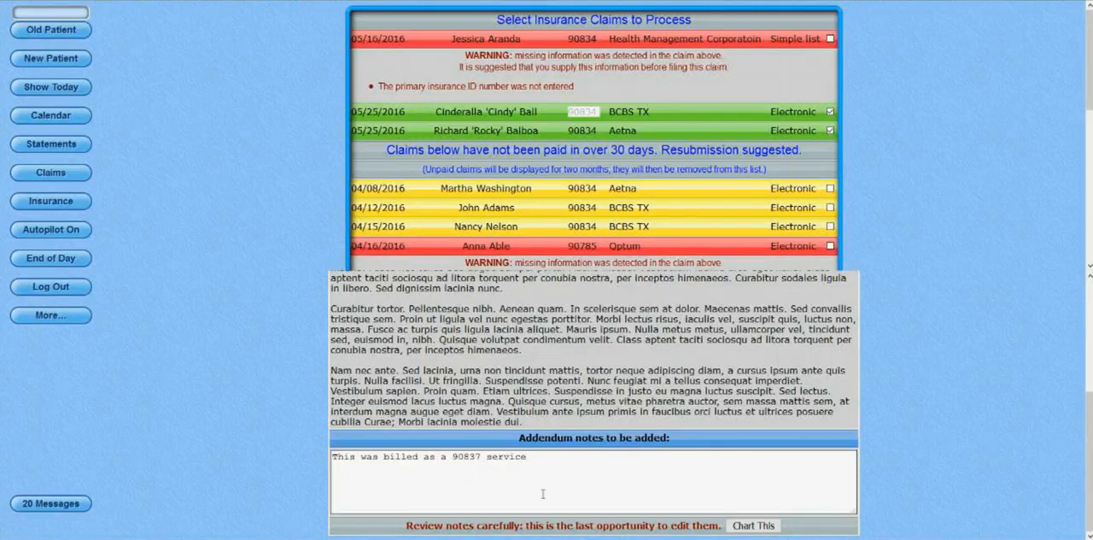
{"action": "type", "text": ", not a 90834"}
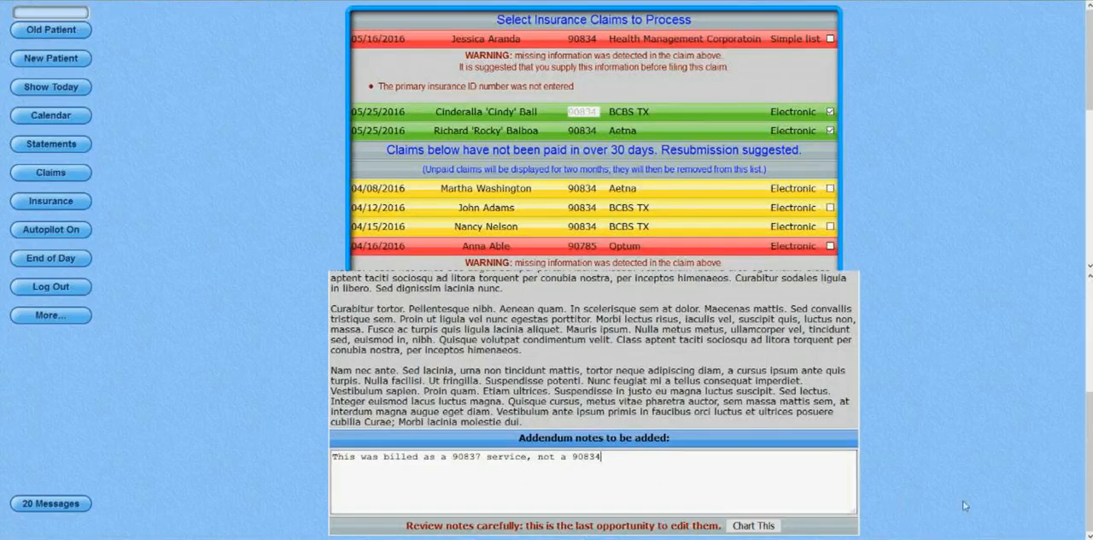
{"action": "left_click", "coordinate": [753, 526]}
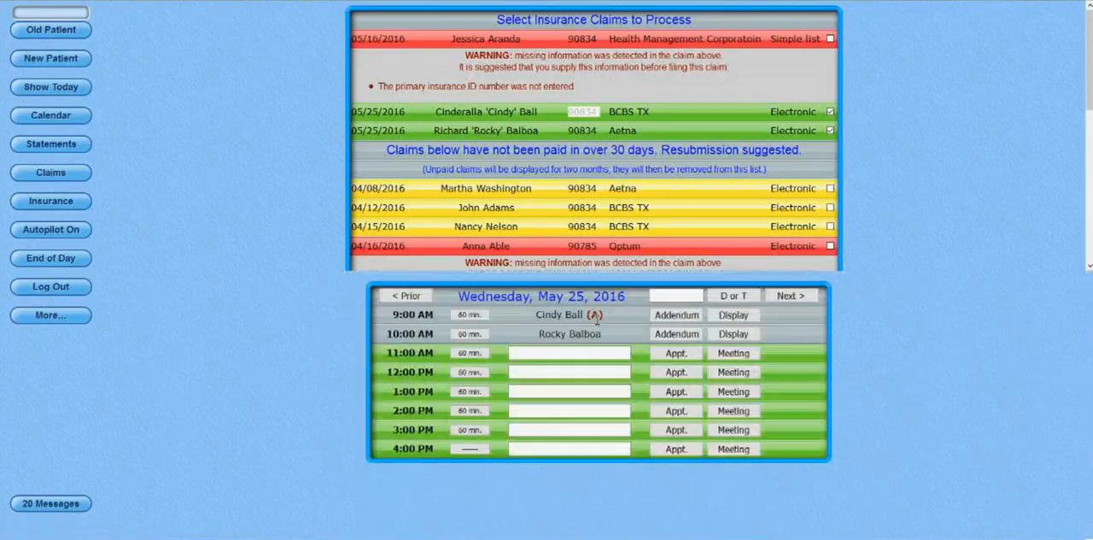
In the 9:00 AM patient's posting records, change the 5/25/16 session to CPT 90837 with a charge of 150.00, and post it.
{"action": "left_click", "coordinate": [734, 316]}
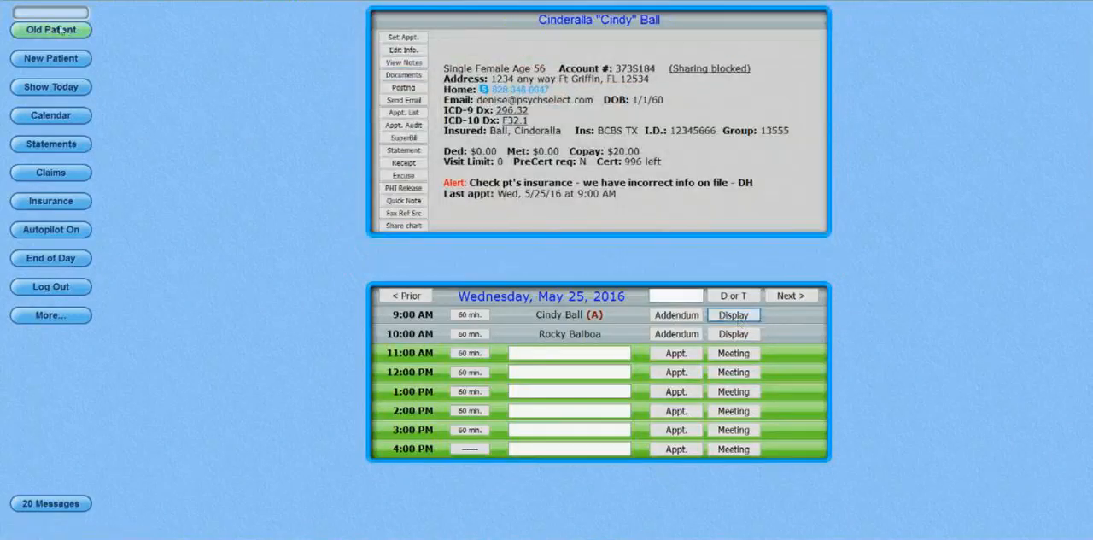
{"action": "left_click", "coordinate": [401, 91]}
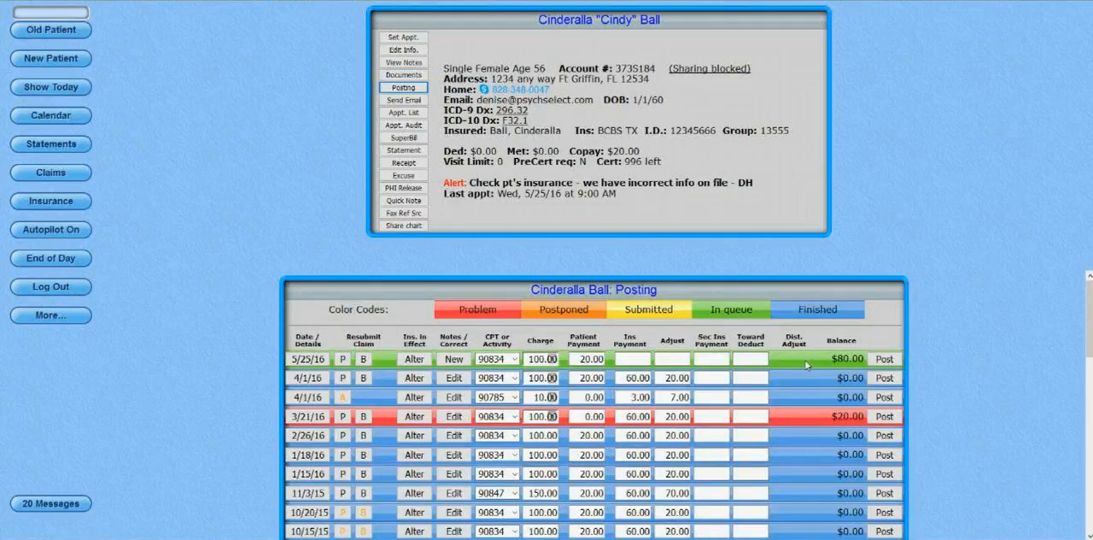
{"action": "left_click", "coordinate": [515, 359]}
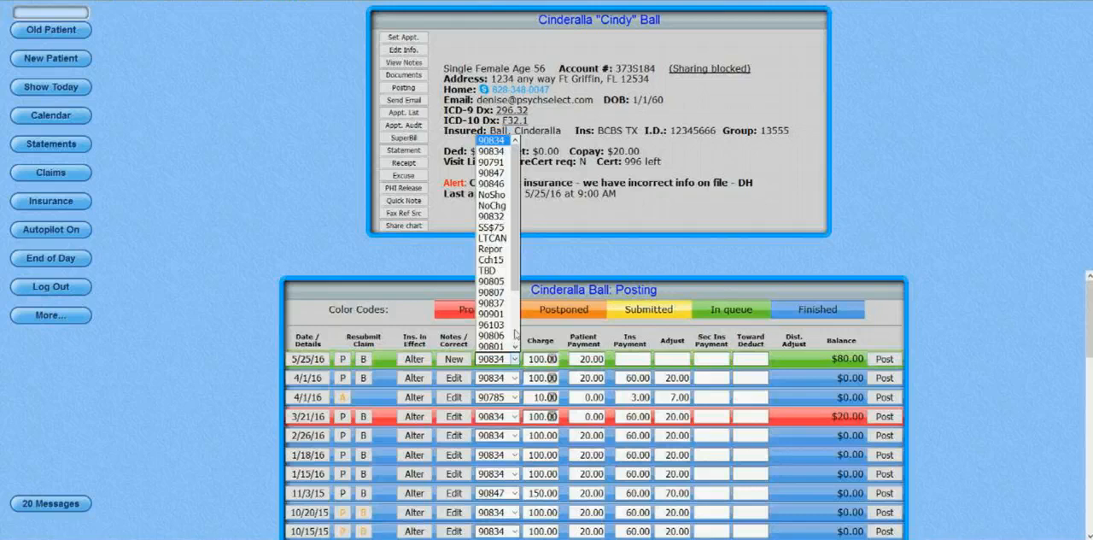
{"action": "left_click", "coordinate": [496, 302]}
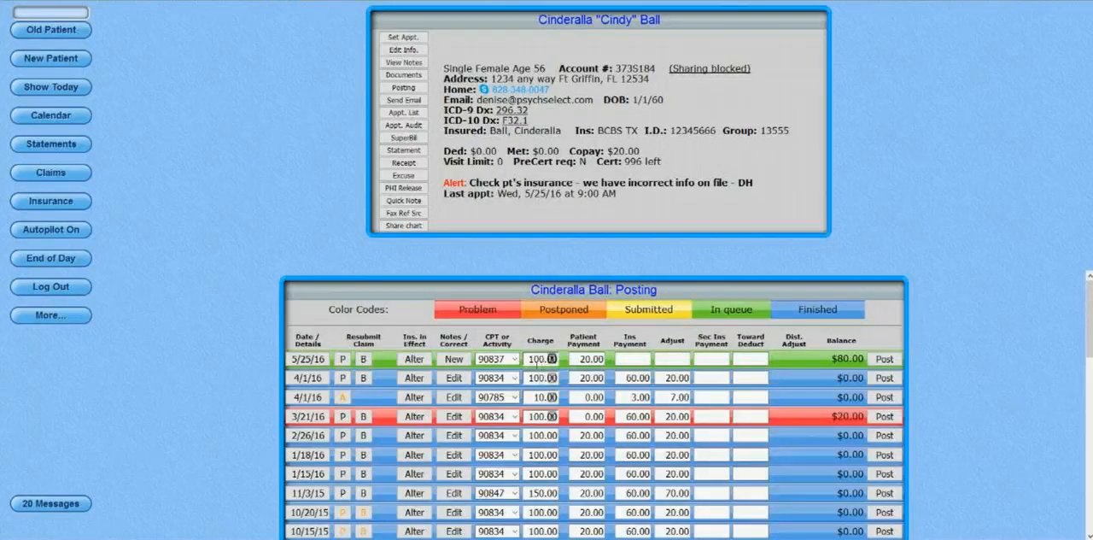
{"action": "double_click", "coordinate": [531, 359]}
{"action": "type", "text": "150.00"}
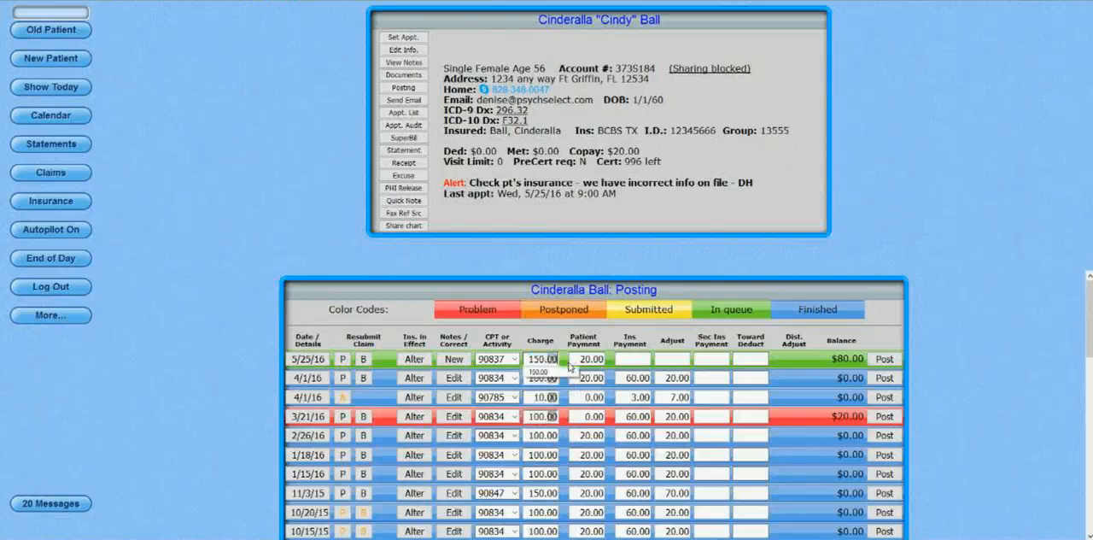
{"action": "left_click", "coordinate": [642, 338]}
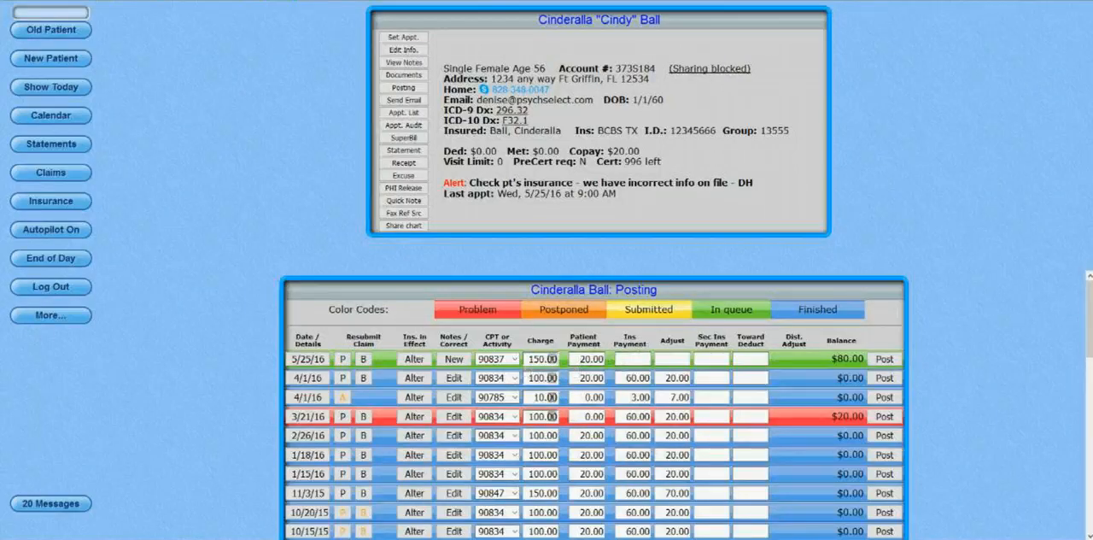
{"action": "left_click", "coordinate": [889, 361]}
Reload the claims list, acknowledging the End of Day reminder, and bring back the May 25, 2016 schedule.
{"action": "left_click", "coordinate": [77, 175]}
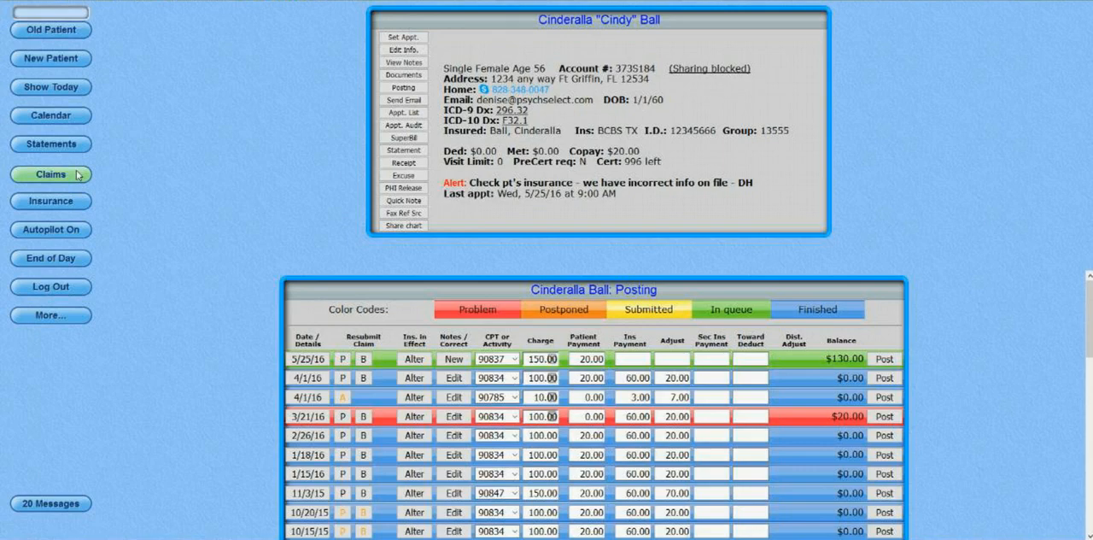
{"action": "left_click", "coordinate": [77, 175]}
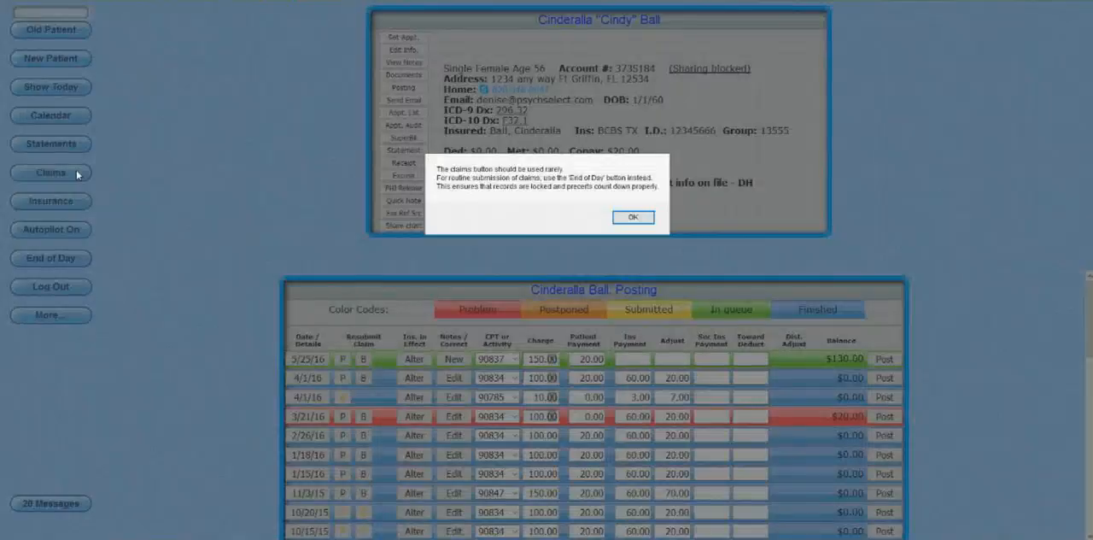
{"action": "key", "text": "Return"}
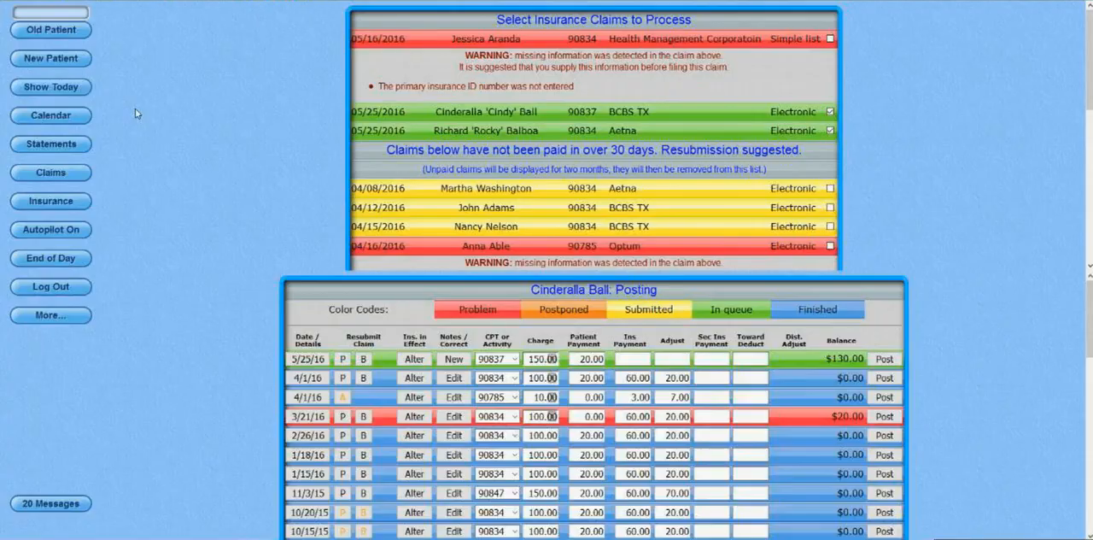
{"action": "left_click", "coordinate": [79, 91]}
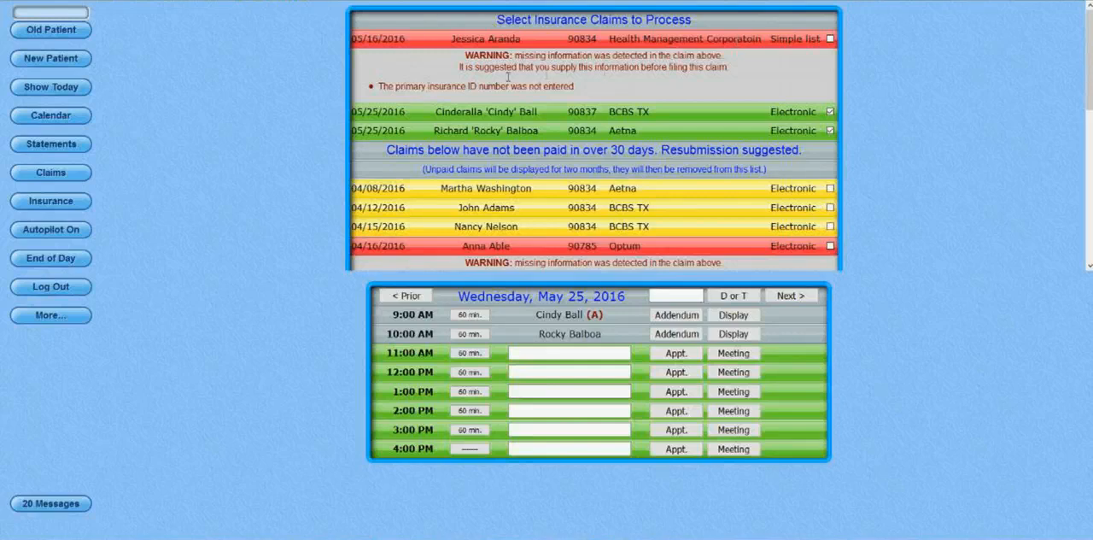
Look up the patient on the 05/16/2016 Health Management claim by last name, and open the patient information for editing.
{"action": "left_click_drag", "start_coordinate": [398, 91], "coordinate": [595, 89]}
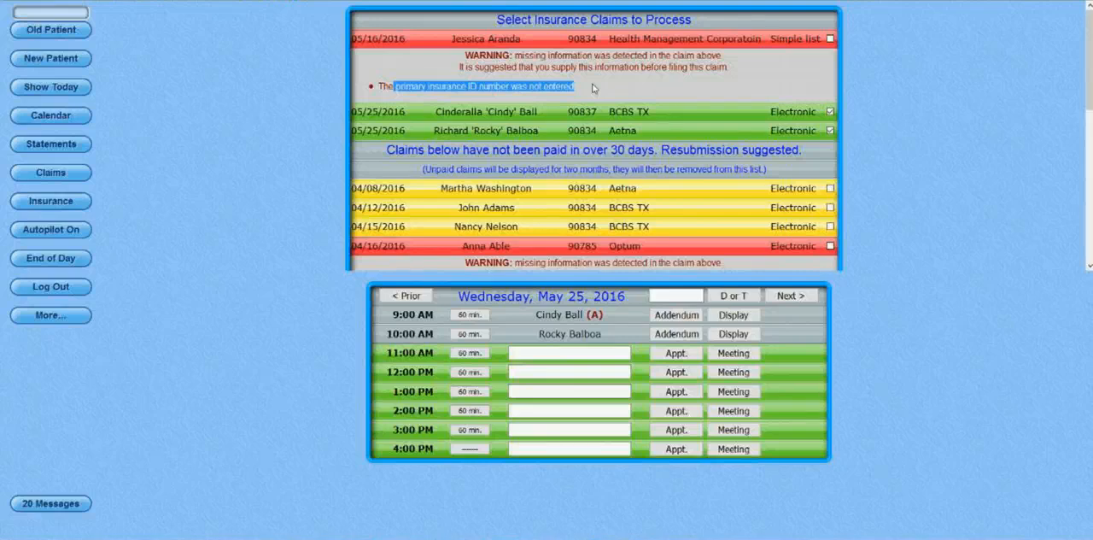
{"action": "left_click", "coordinate": [83, 17]}
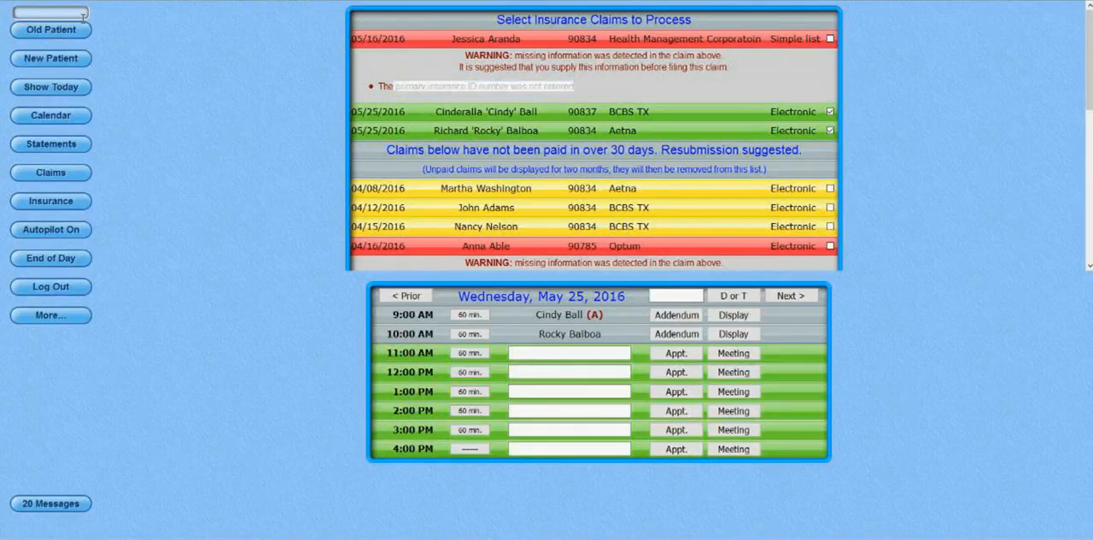
{"action": "type", "text": "ara"}
{"action": "left_click", "coordinate": [51, 30]}
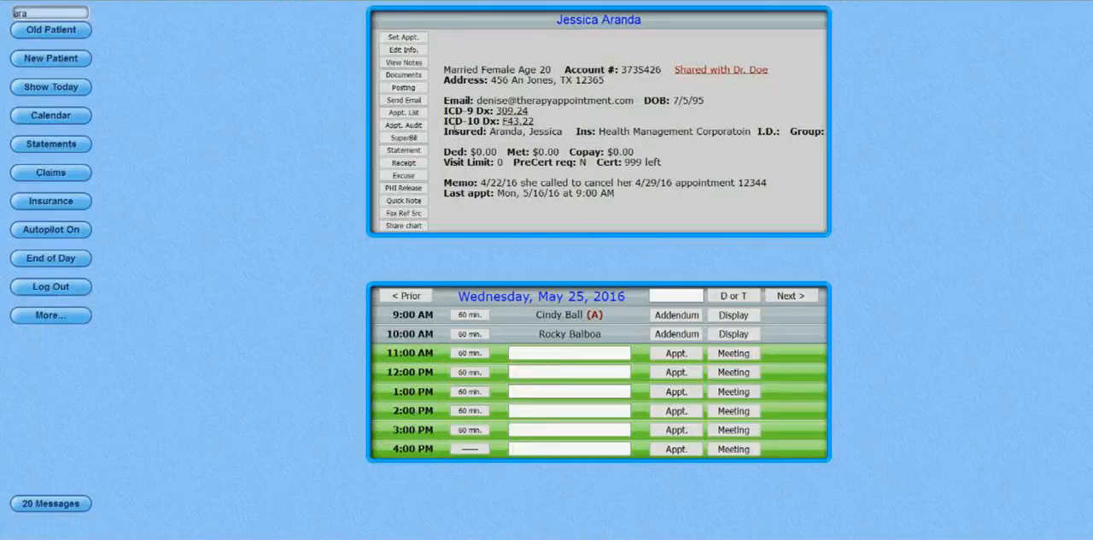
{"action": "left_click", "coordinate": [410, 53]}
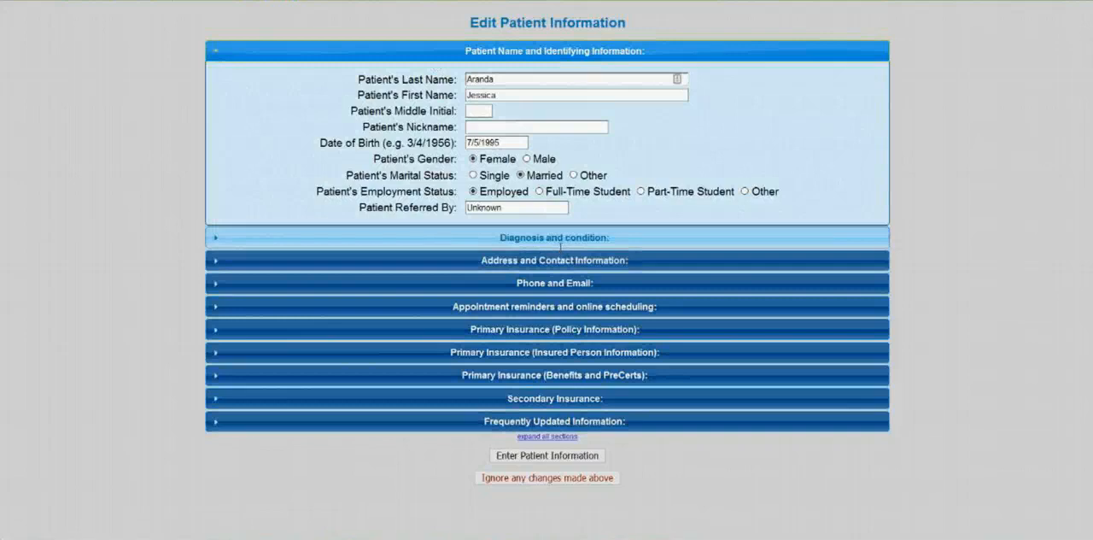
Enter the patient's missing insurance I.D. number in the primary insurance policy information, and save the patient record.
{"action": "left_click", "coordinate": [557, 240]}
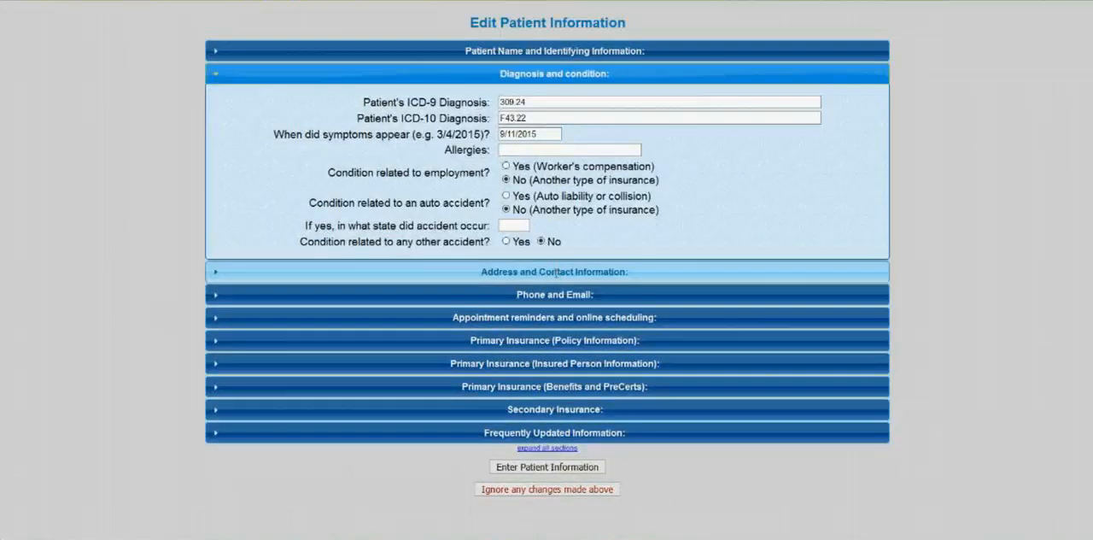
{"action": "left_click", "coordinate": [556, 272]}
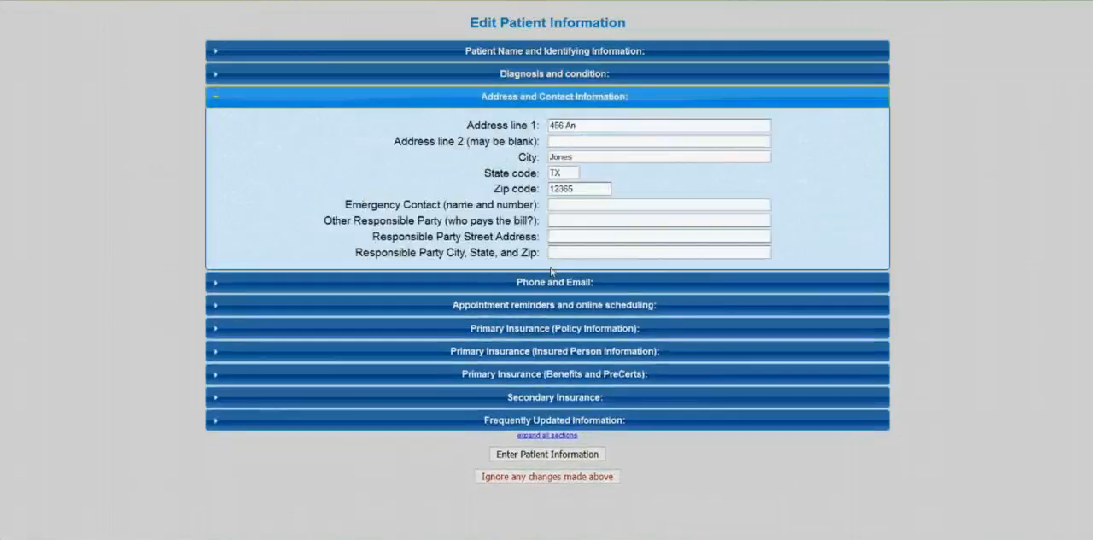
{"action": "left_click", "coordinate": [554, 328]}
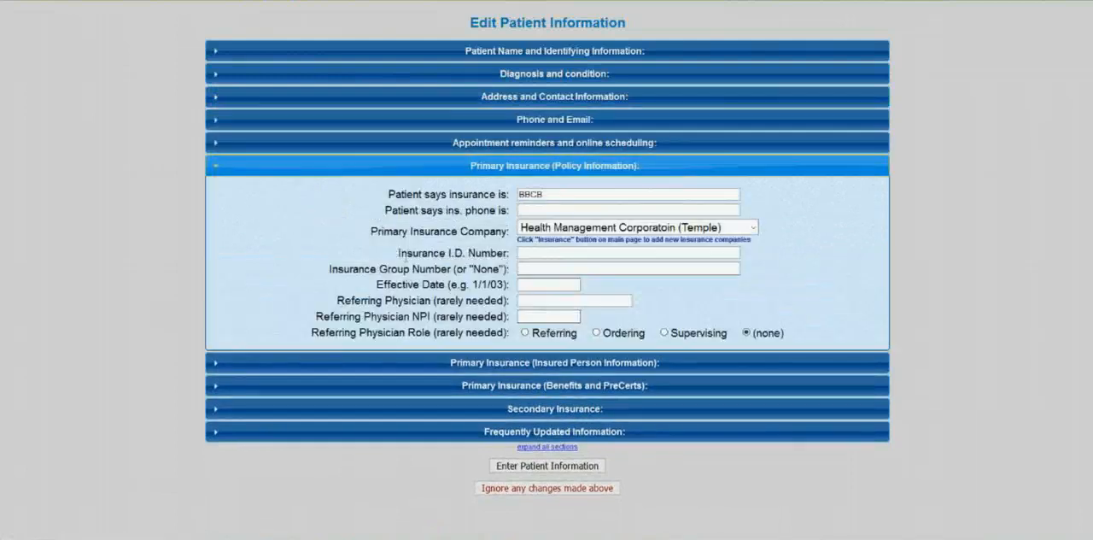
{"action": "left_click_drag", "start_coordinate": [398, 254], "coordinate": [512, 265]}
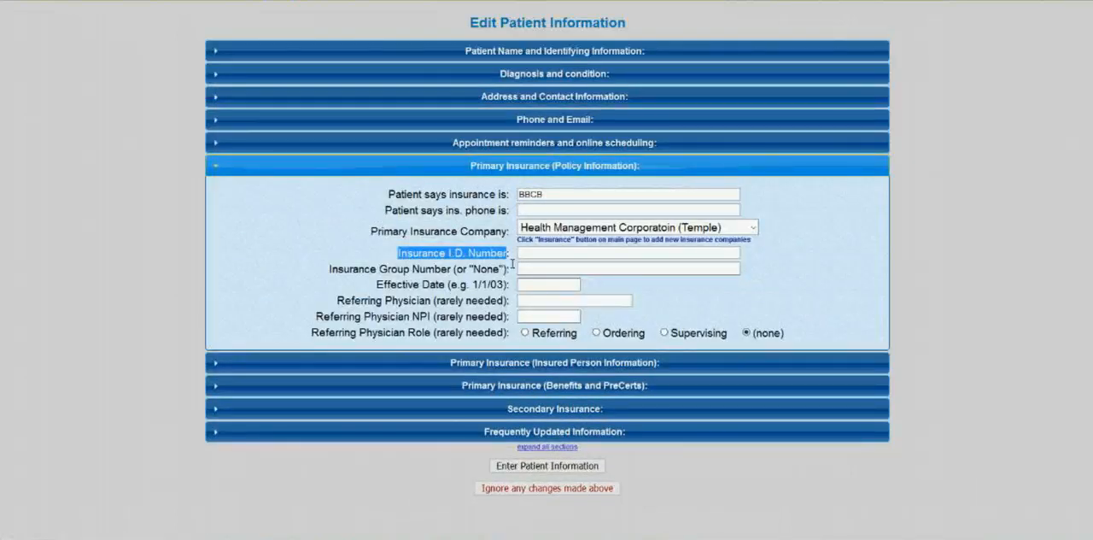
{"action": "left_click", "coordinate": [529, 254]}
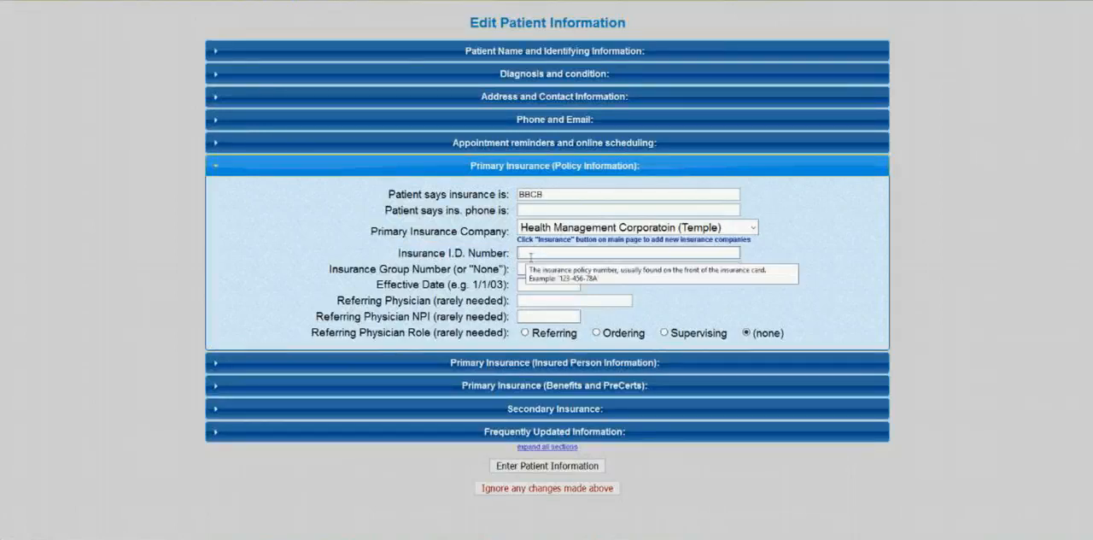
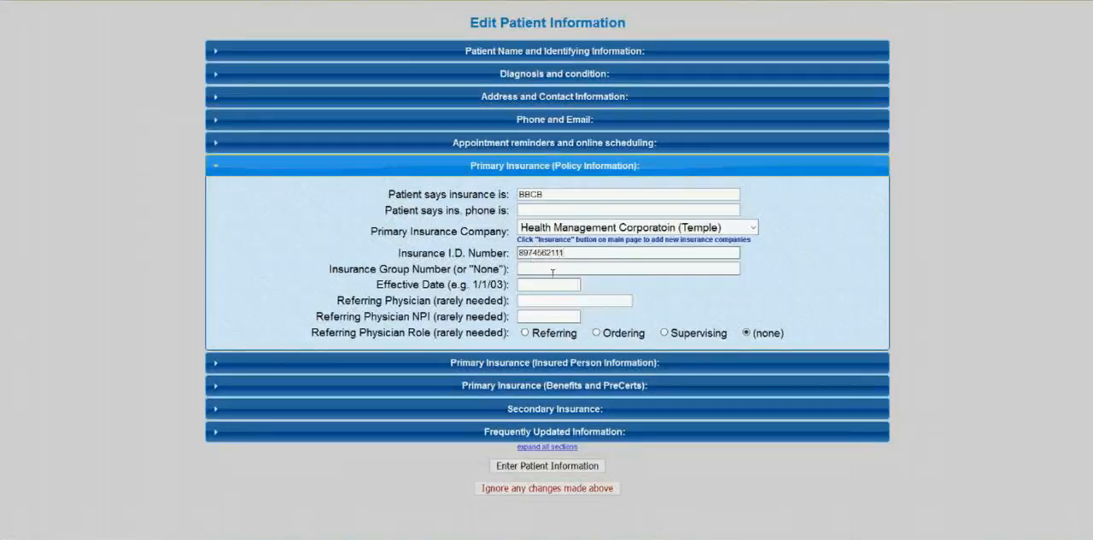
{"action": "left_click", "coordinate": [575, 469]}
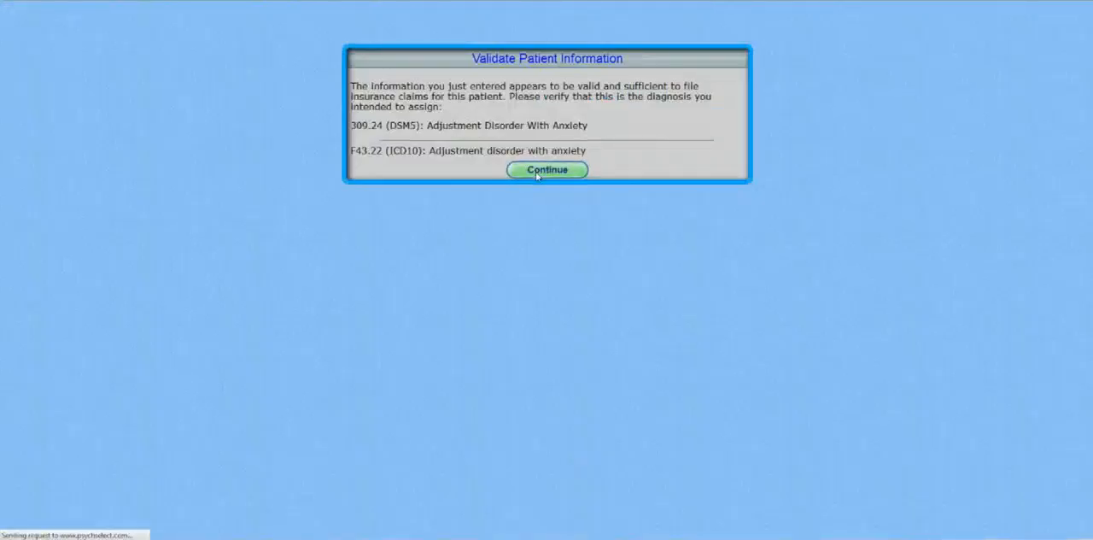
Change the primary insurance in effect for the 4/16/16 90834 session to BCBS TX (anytown), and queue its claim for resubmission.
{"action": "left_click", "coordinate": [538, 173]}
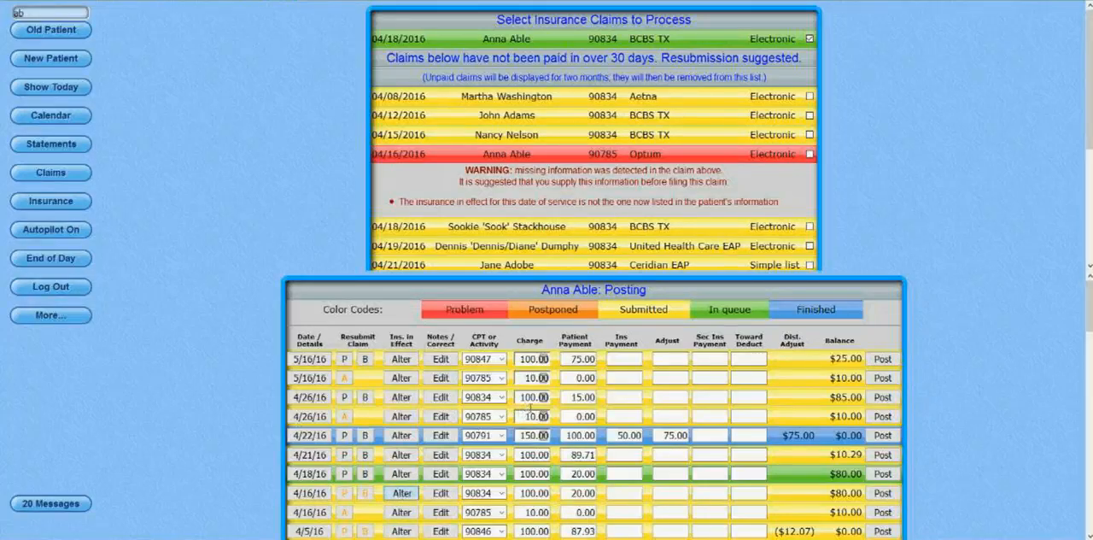
{"action": "left_click", "coordinate": [624, 304]}
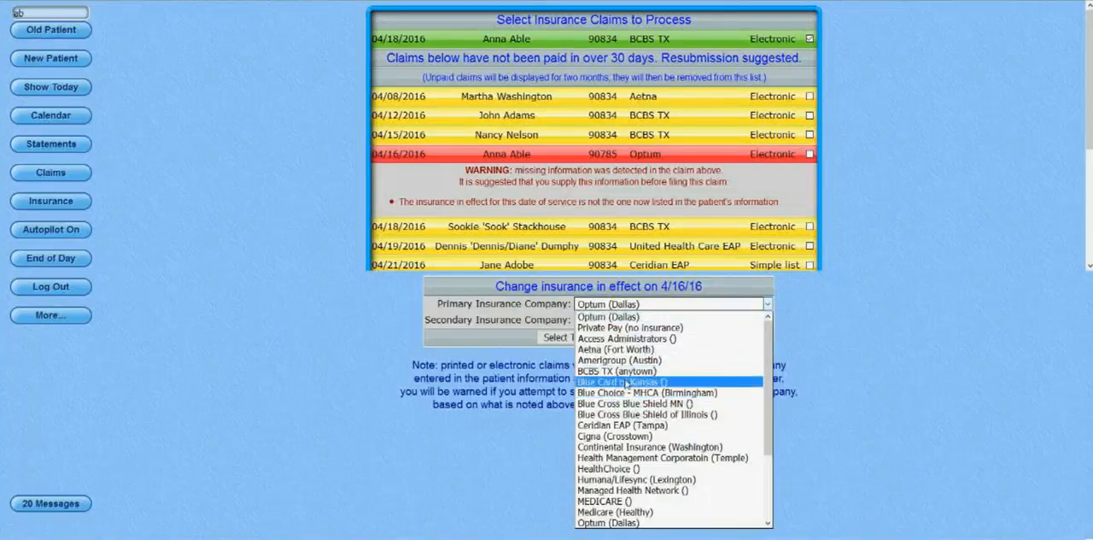
{"action": "left_click", "coordinate": [623, 371]}
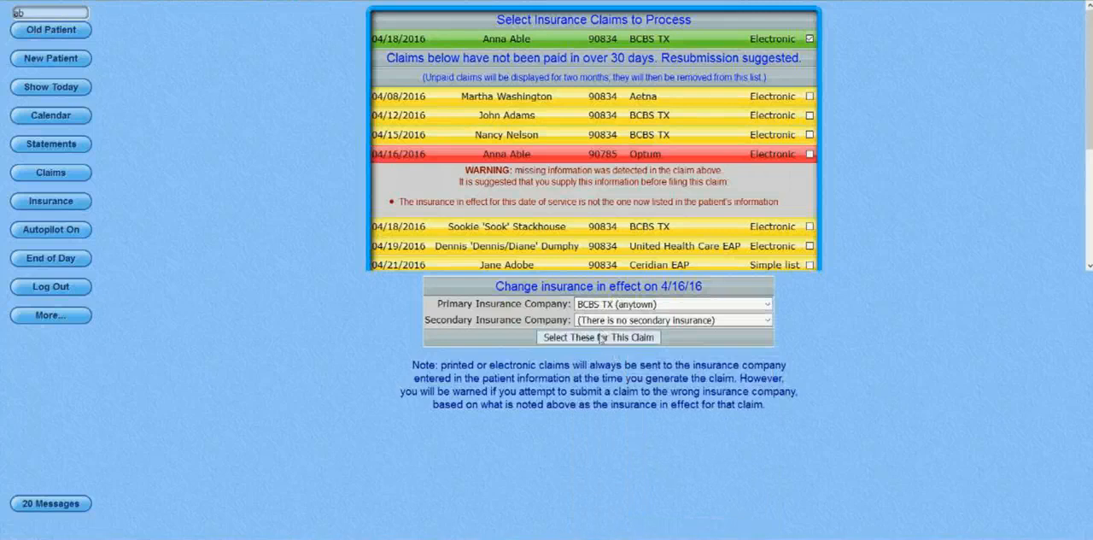
{"action": "left_click", "coordinate": [602, 338]}
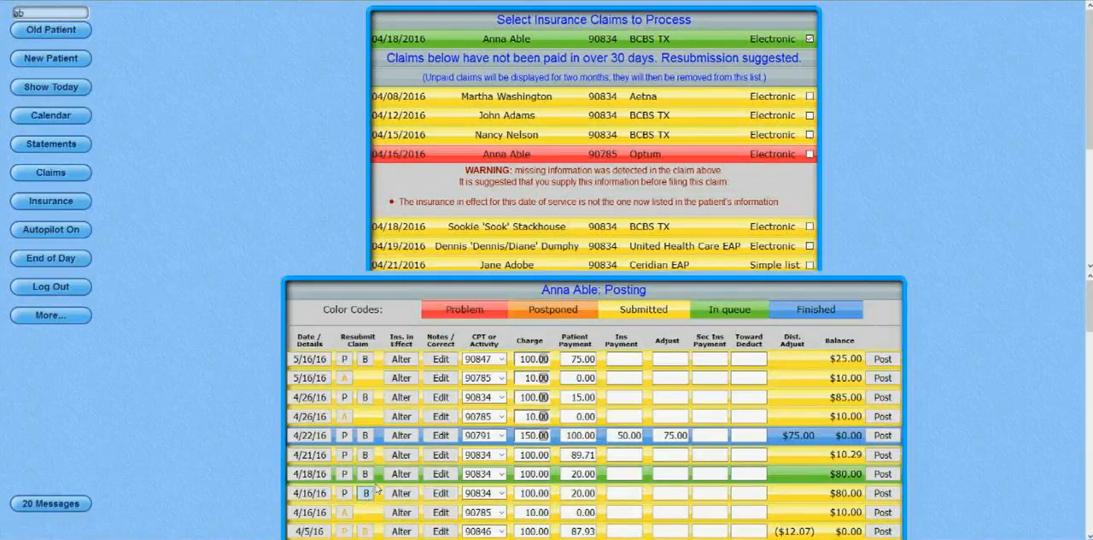
{"action": "left_click", "coordinate": [62, 174]}
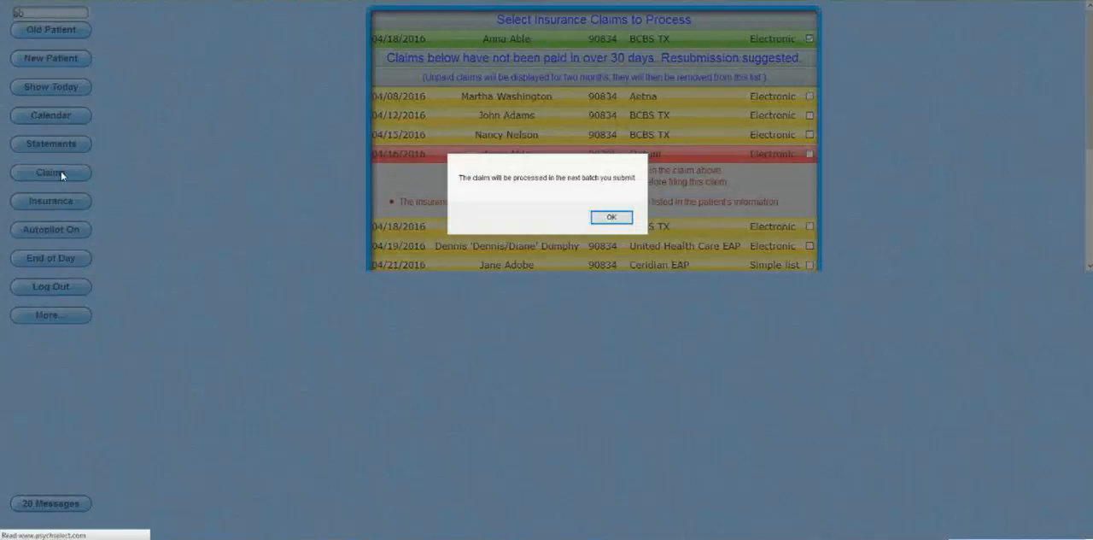
{"action": "key", "text": "Return"}
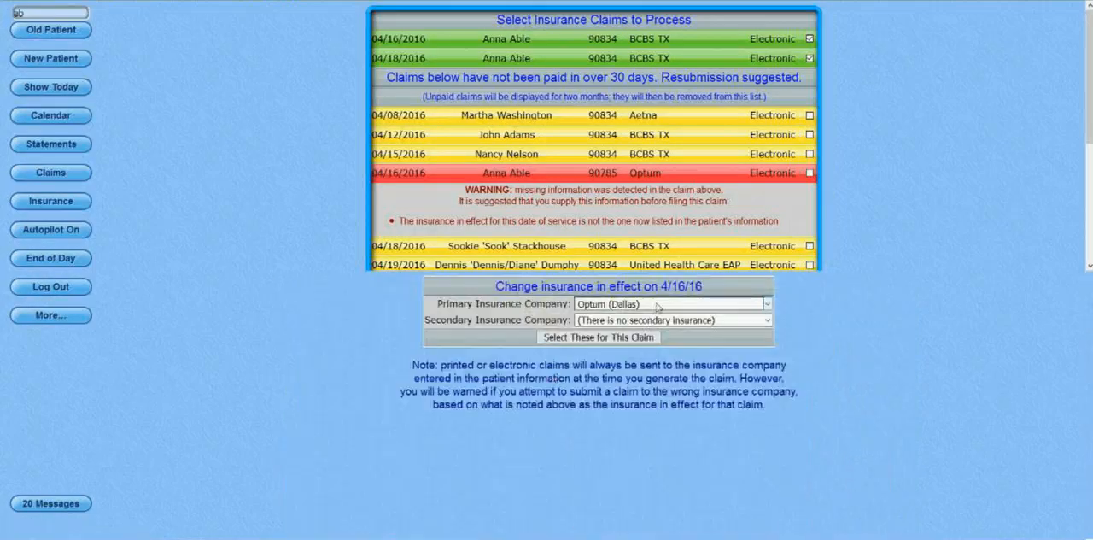
Set the primary insurance in effect for the 4/16/16 90785 service to BCBS TX (anytown), and reload the claims list and today's schedule.
{"action": "left_click", "coordinate": [662, 305]}
{"action": "left_click", "coordinate": [632, 372]}
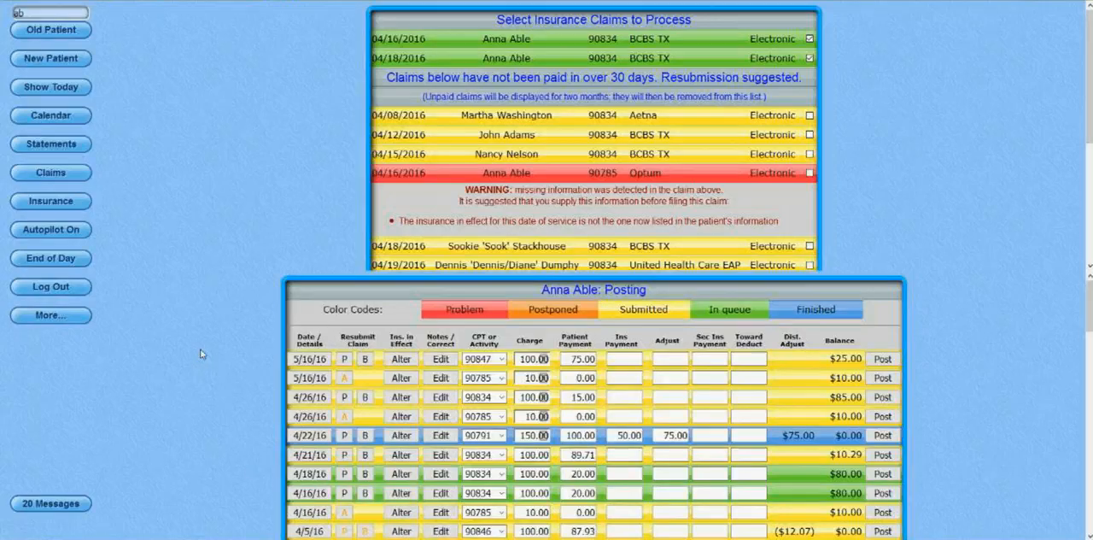
{"action": "left_click", "coordinate": [52, 174]}
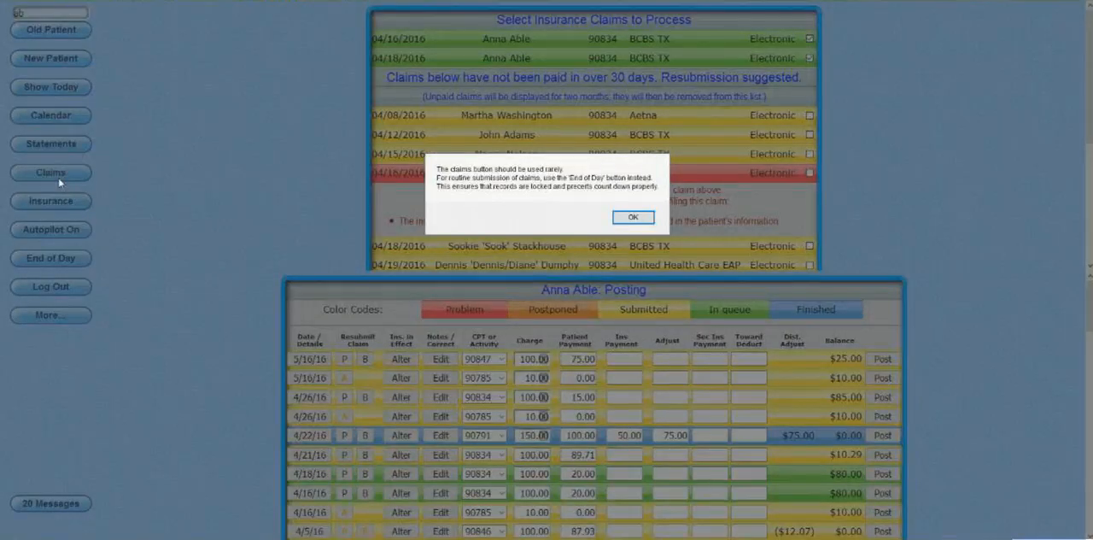
{"action": "key", "text": "Return"}
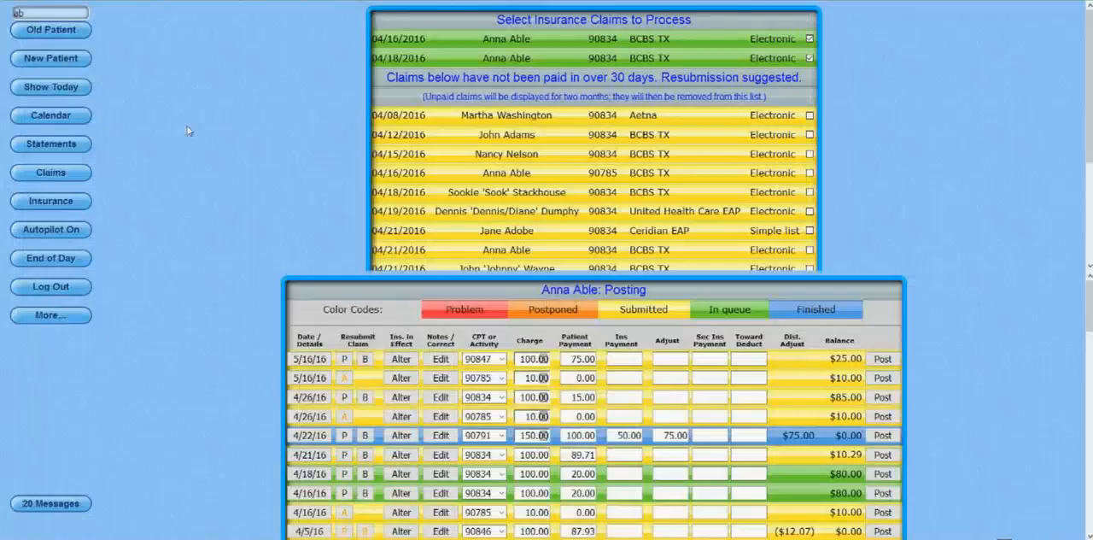
{"action": "left_click", "coordinate": [67, 91]}
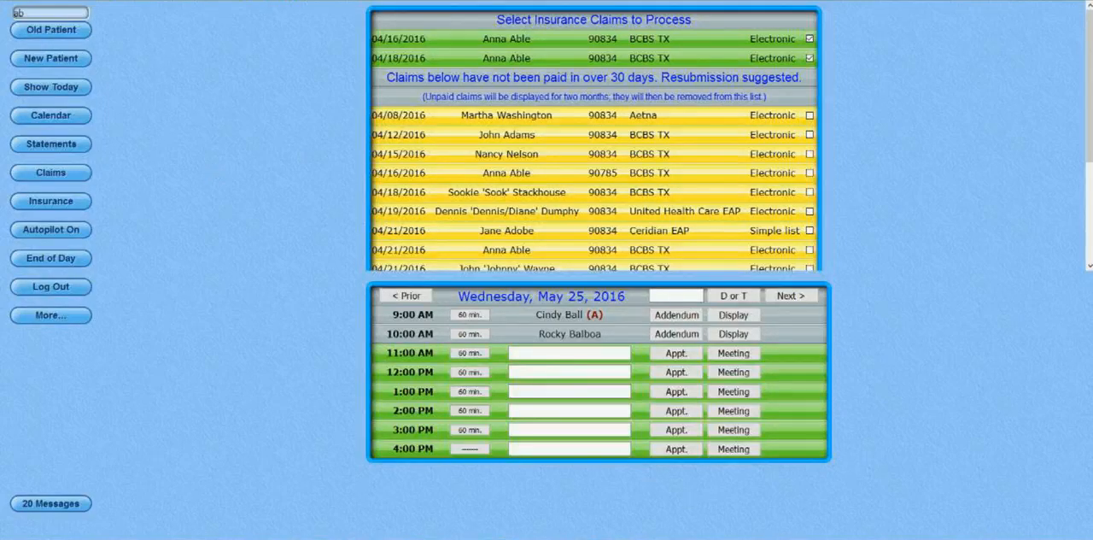
View the batch received confirmation image in the photo viewer, and open the clearinghouse messages about submitted claims.
{"action": "mouse_move", "coordinate": [686, 539]}
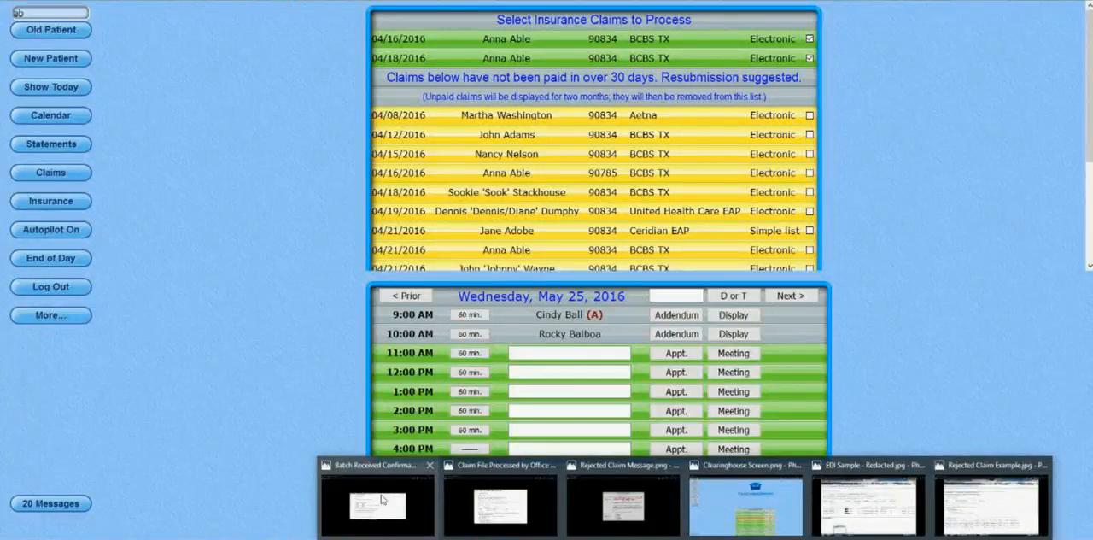
{"action": "left_click", "coordinate": [381, 500]}
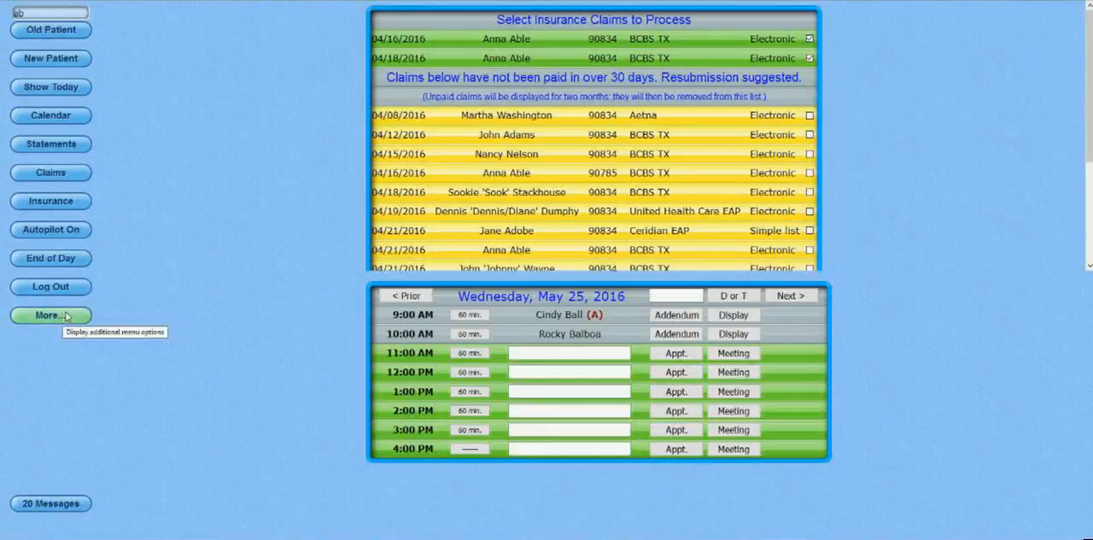
{"action": "left_click", "coordinate": [62, 321]}
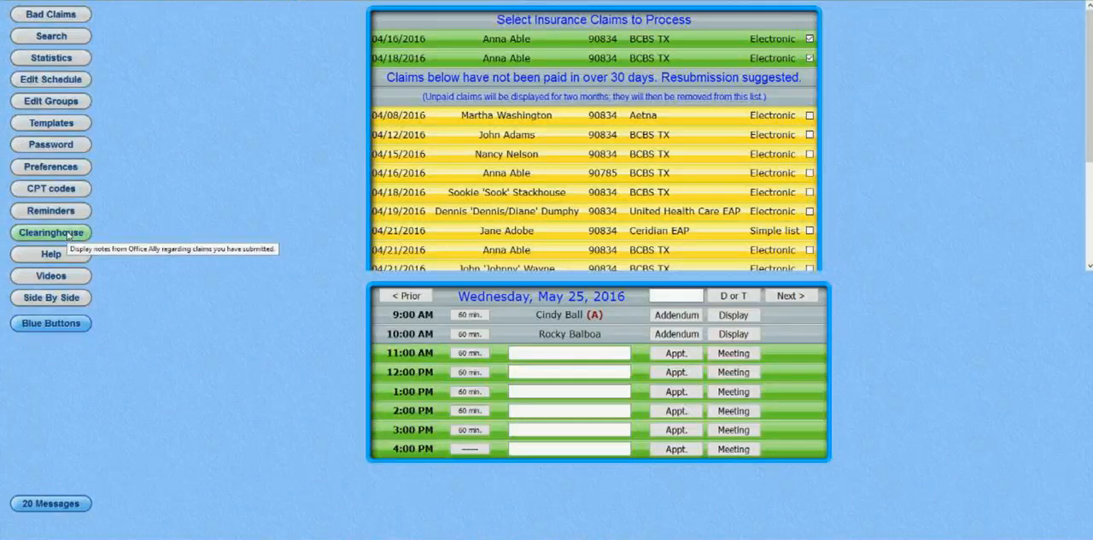
{"action": "left_click", "coordinate": [67, 233]}
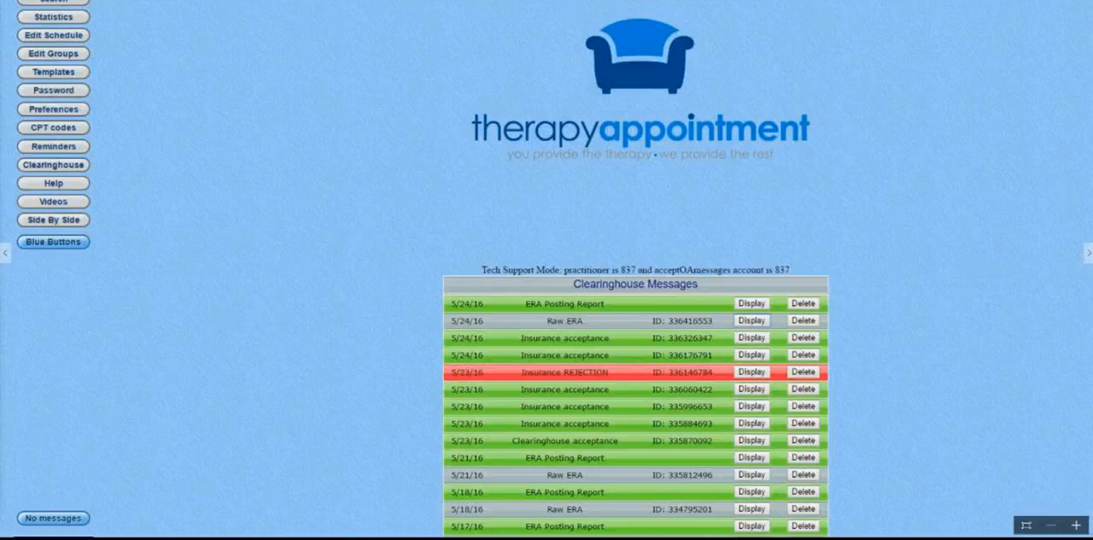
Switch to the rejected claim message image in the photo viewer.
{"action": "mouse_move", "coordinate": [686, 539]}
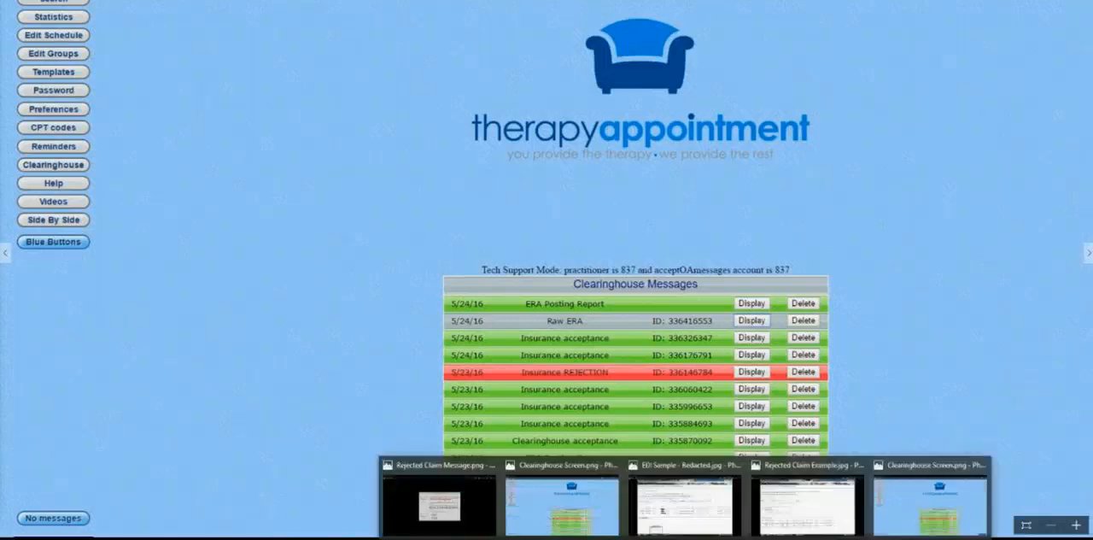
{"action": "left_click", "coordinate": [427, 498]}
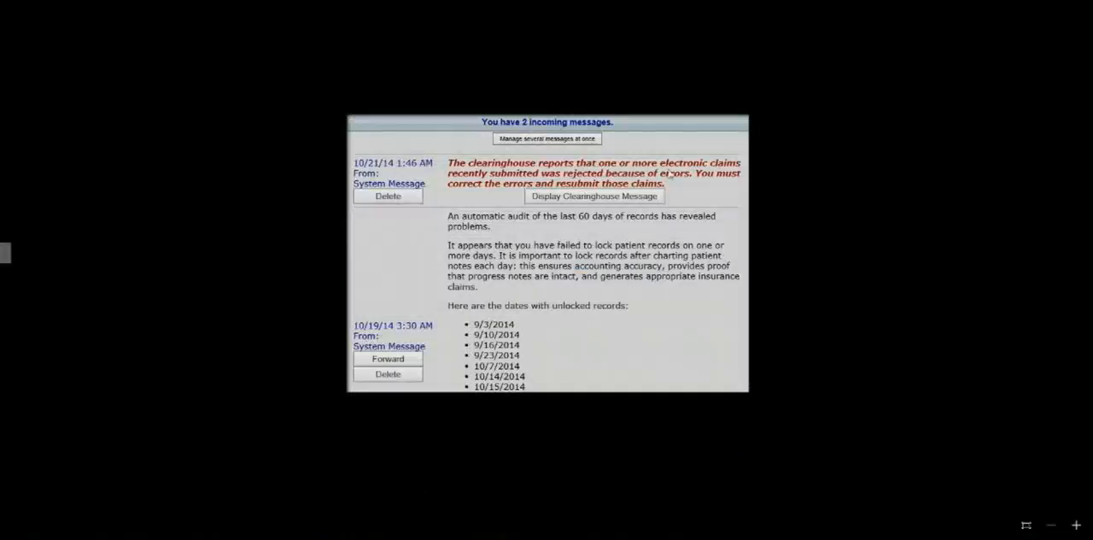
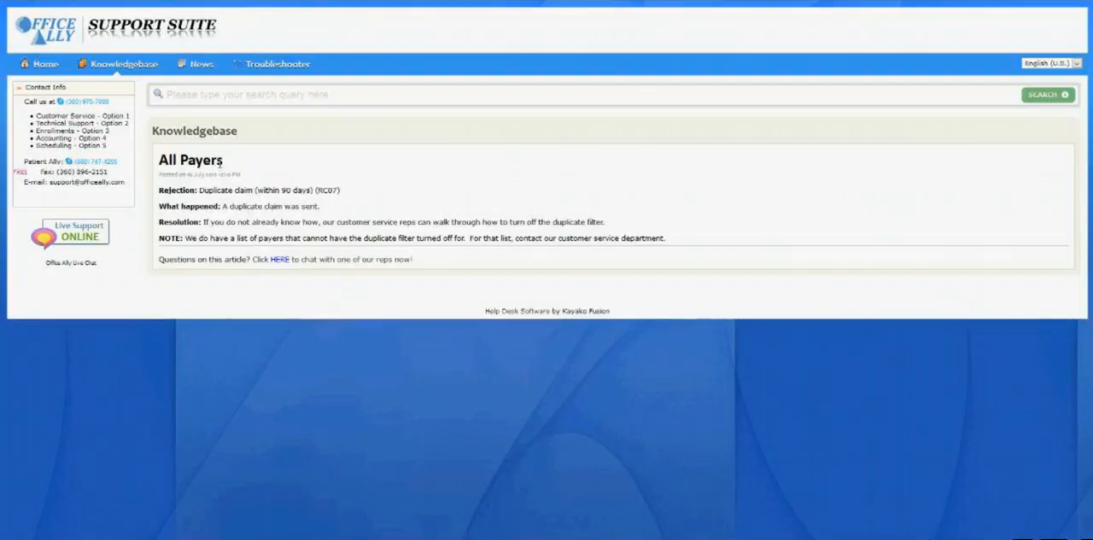
Read the knowledgebase article on the duplicate claim rejection (RC07), including what happened and how to resolve it.
{"action": "left_click_drag", "start_coordinate": [206, 192], "coordinate": [373, 187]}
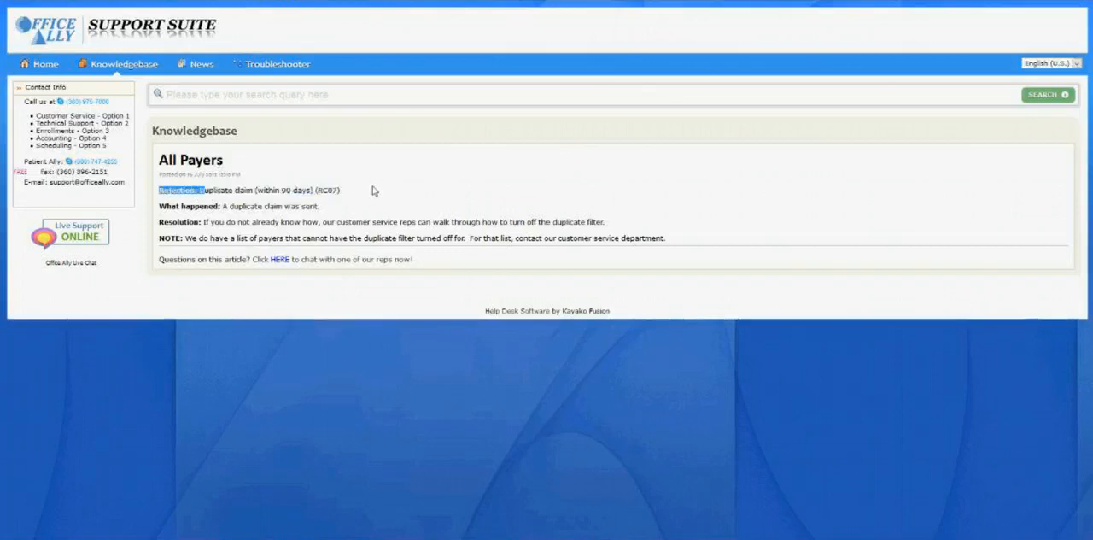
{"action": "left_click_drag", "start_coordinate": [229, 207], "coordinate": [358, 204]}
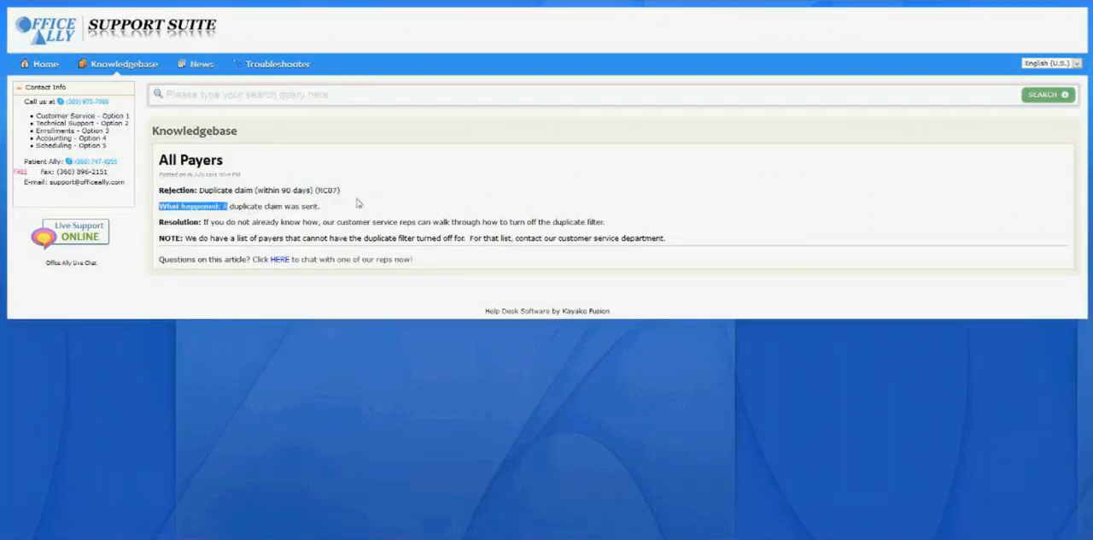
{"action": "left_click", "coordinate": [207, 226]}
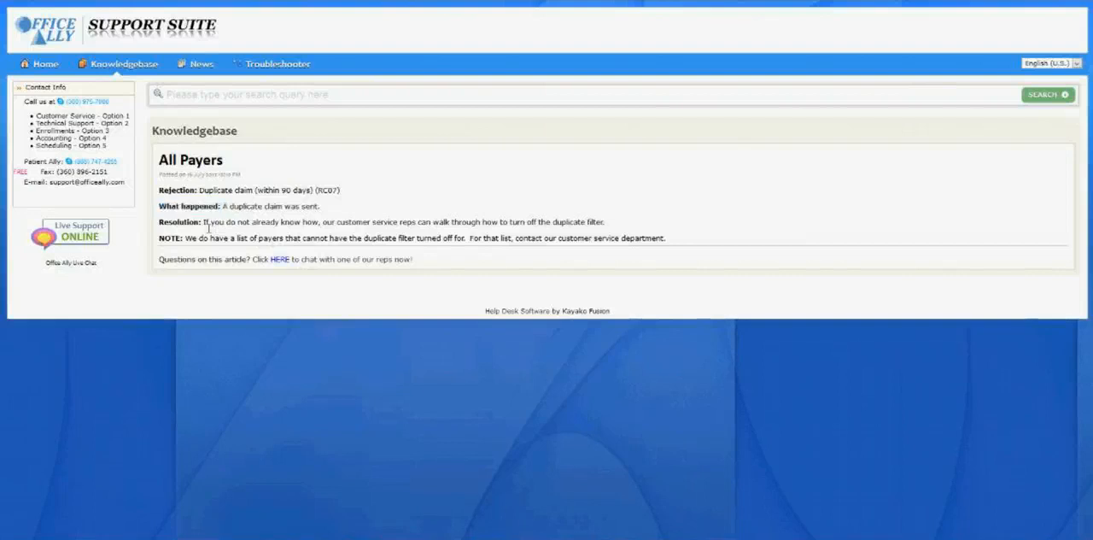
{"action": "left_click_drag", "start_coordinate": [208, 226], "coordinate": [617, 229]}
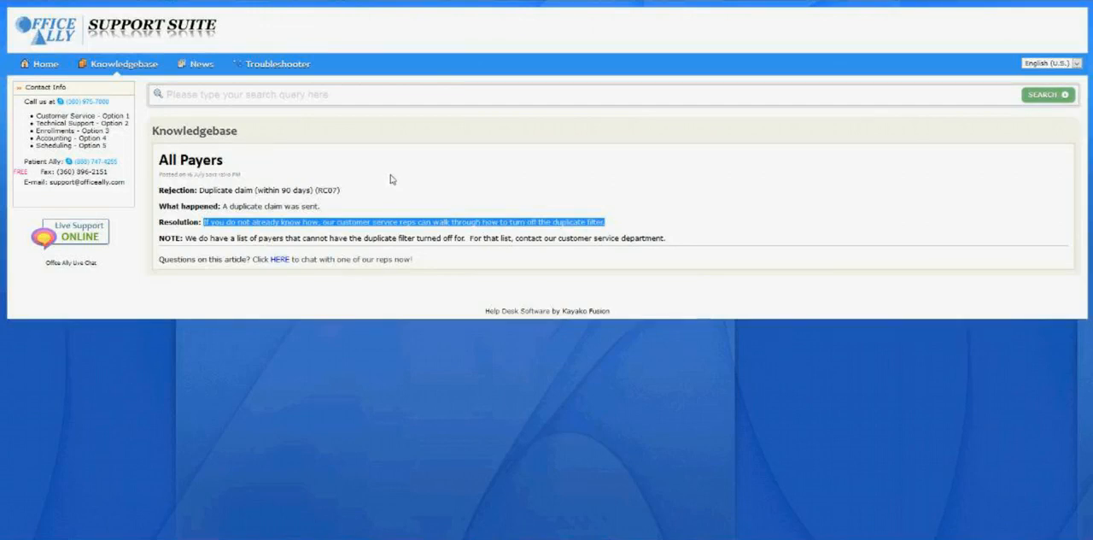
{"action": "left_click", "coordinate": [365, 231]}
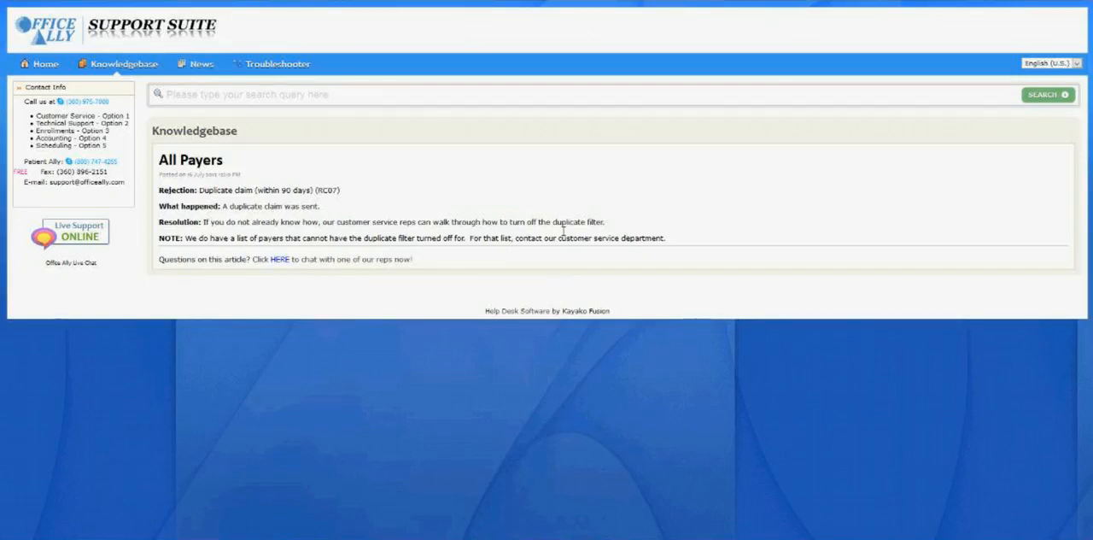
Search the knowledgebase for "invalid zipcode" and open the All Payers article about the invalid Bill Type frequency code.
{"action": "left_click", "coordinate": [339, 105]}
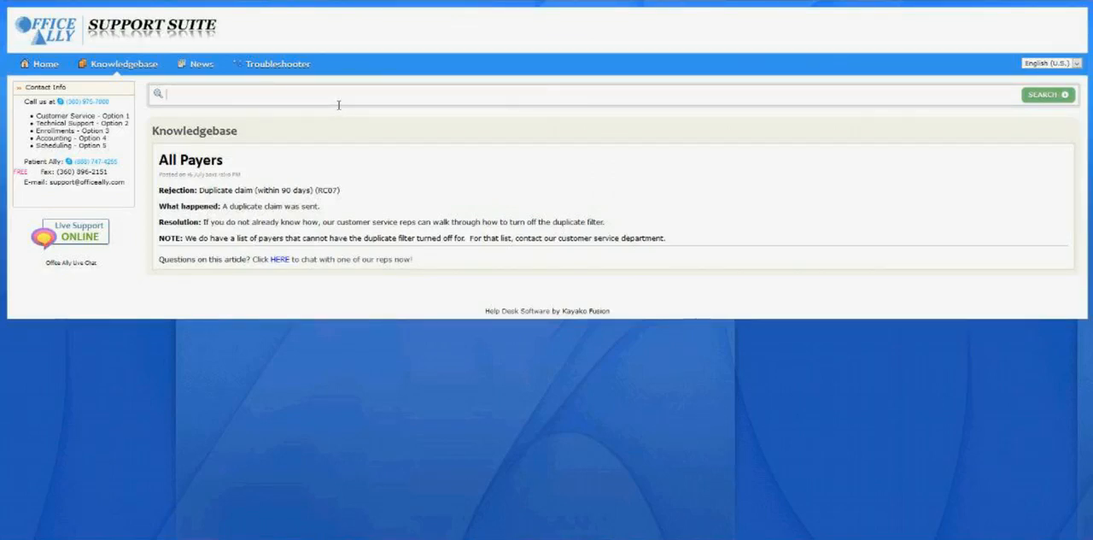
{"action": "type", "text": "Invalid"}
{"action": "type", "text": " zipcode"}
{"action": "key", "text": "Return"}
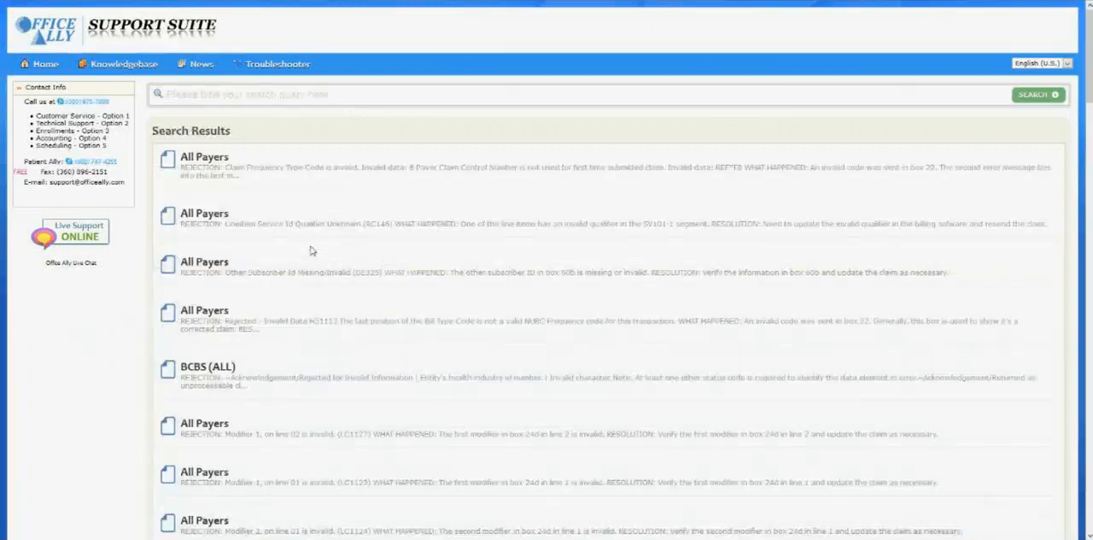
{"action": "left_click", "coordinate": [210, 318]}
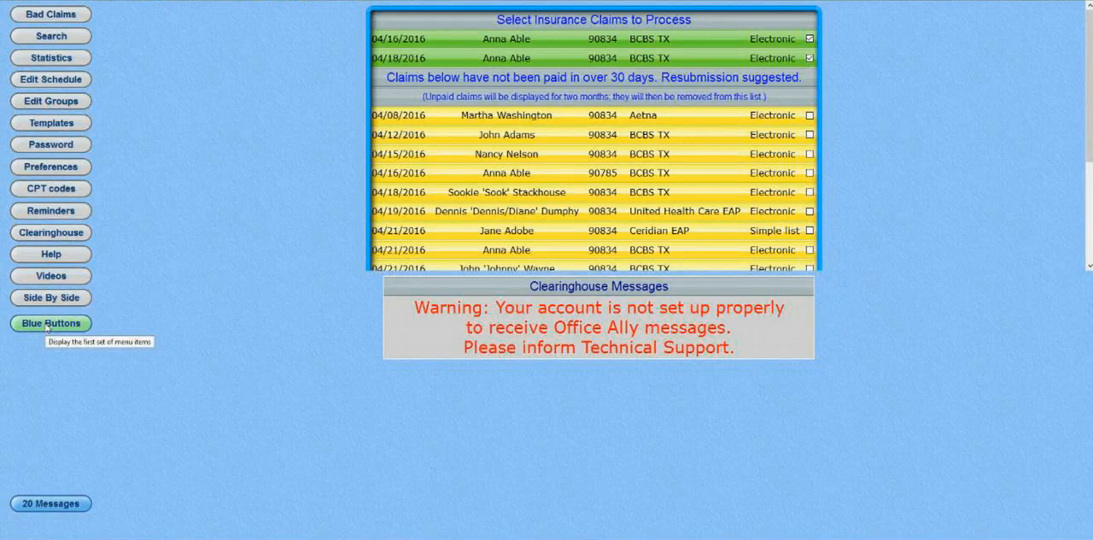
Look up the patient with the 04/08/2016 Aetna claim by last name and open the patient's posting records.
{"action": "left_click", "coordinate": [47, 328]}
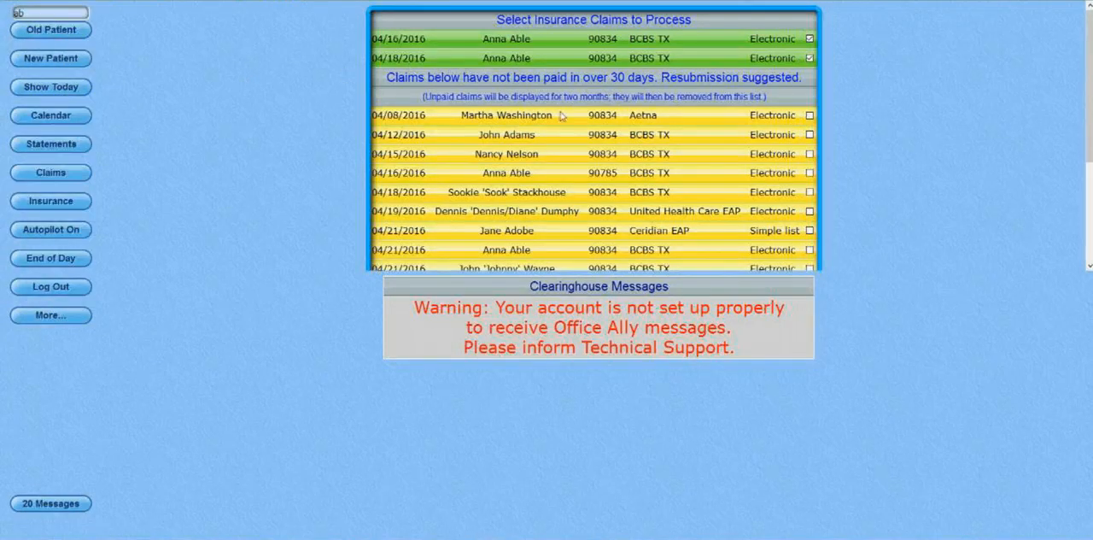
{"action": "left_click_drag", "start_coordinate": [38, 13], "coordinate": [1, 12]}
{"action": "type", "text": "wash"}
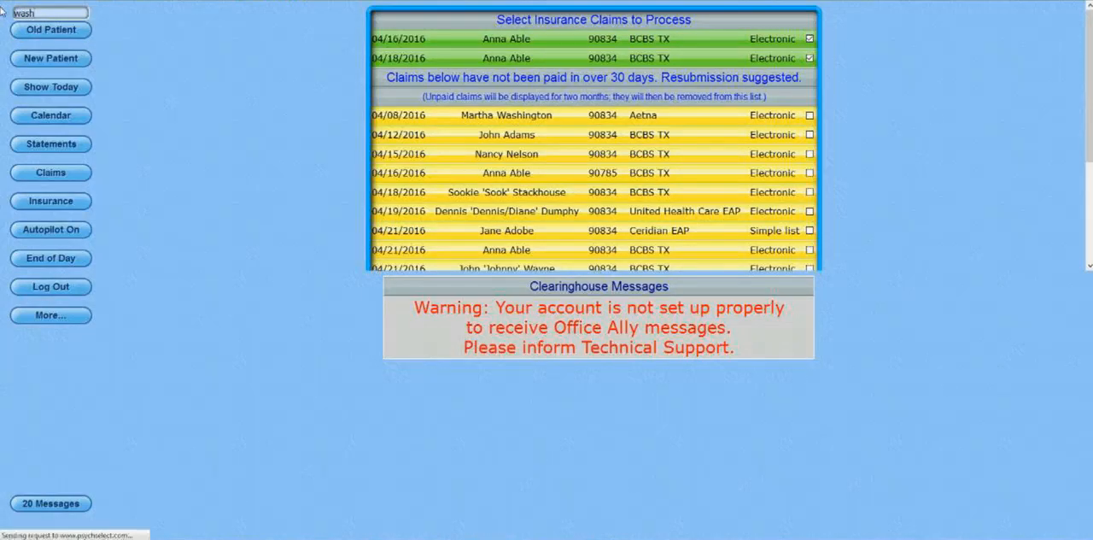
{"action": "left_click", "coordinate": [542, 75]}
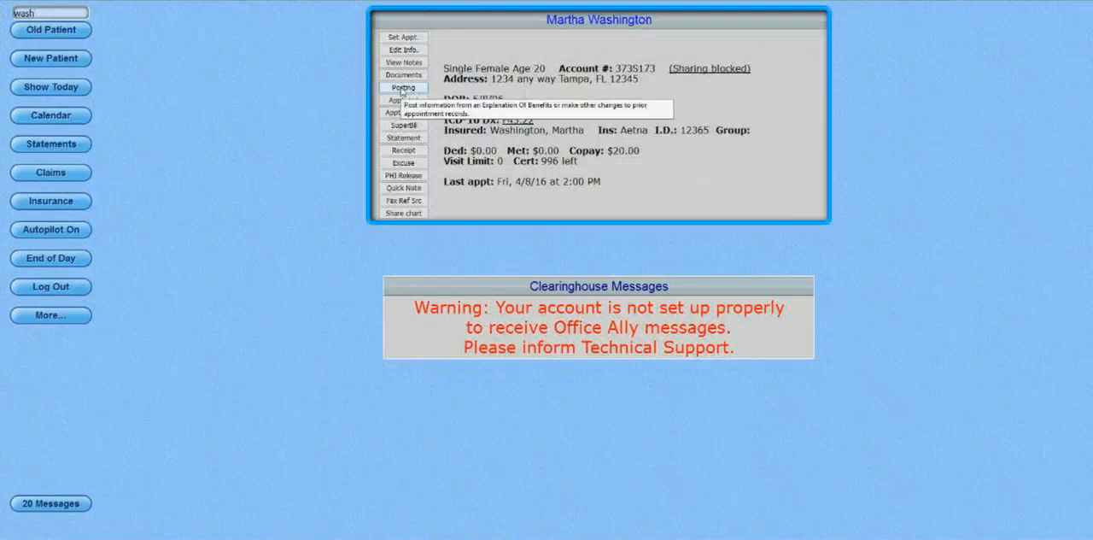
{"action": "left_click", "coordinate": [402, 88]}
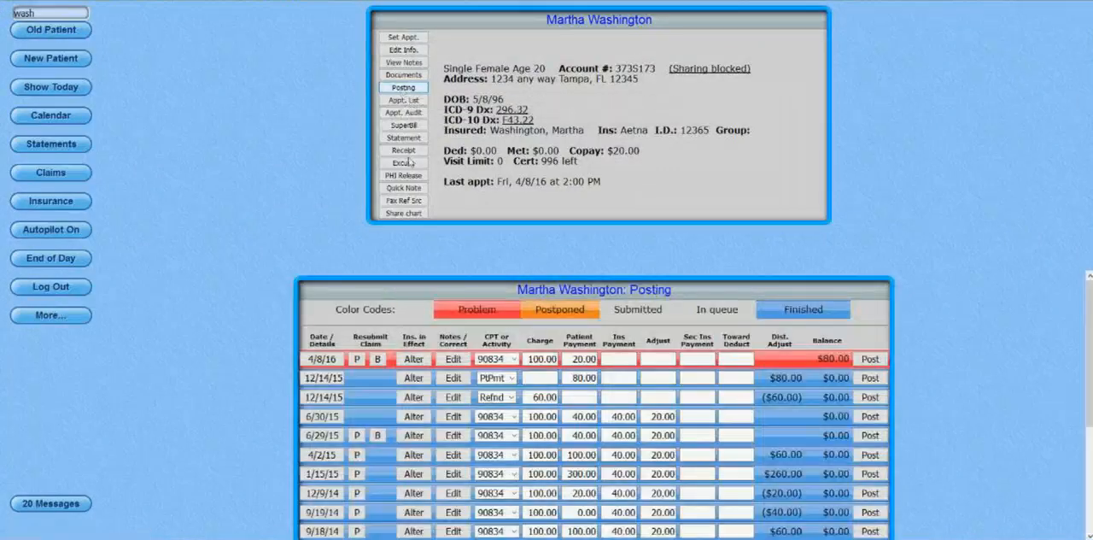
Reprint the single 4/8/16 90834 claim from the patient's posting records as a paper claim form.
{"action": "scroll", "coordinate": [412, 278], "scroll_direction": "down", "scroll_amount": 1}
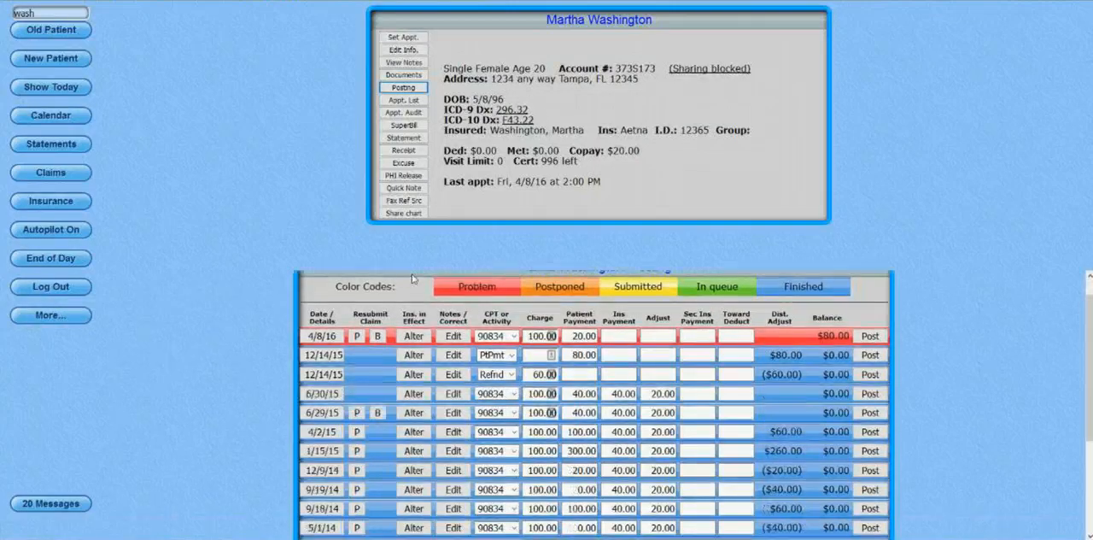
{"action": "scroll", "coordinate": [413, 279], "scroll_direction": "down", "scroll_amount": 2}
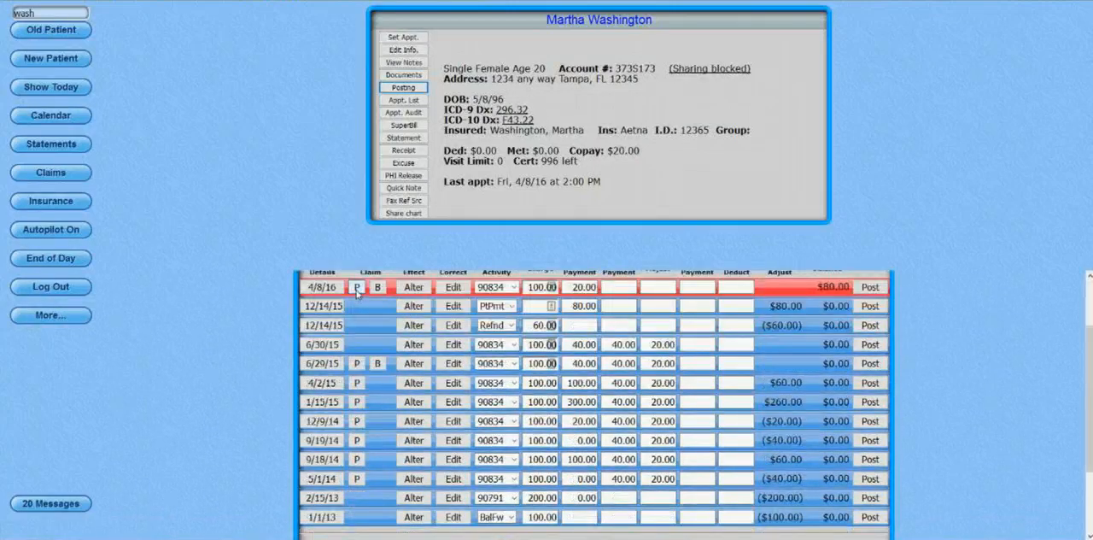
{"action": "scroll", "coordinate": [385, 292], "scroll_direction": "up", "scroll_amount": 1}
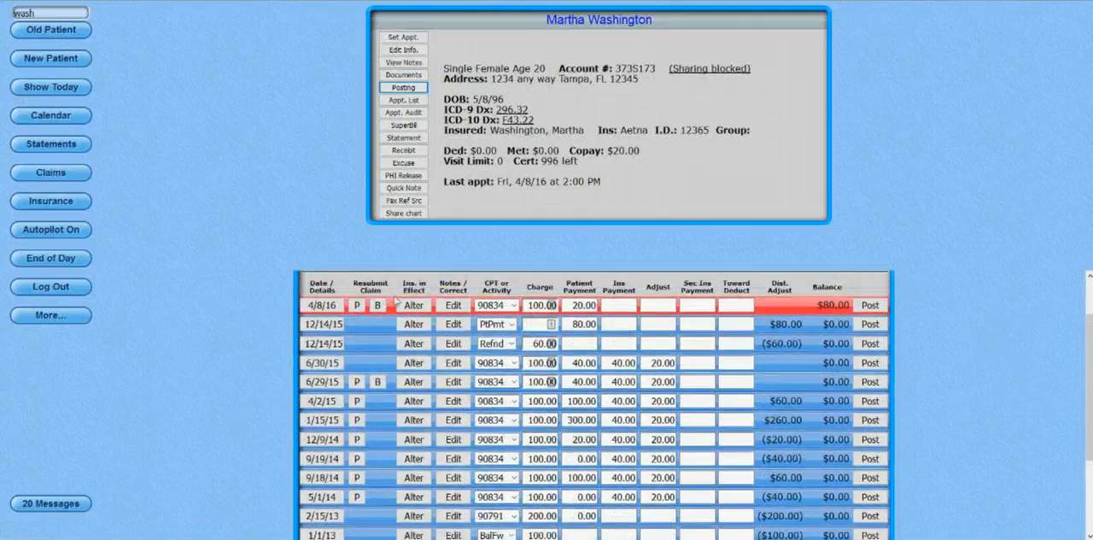
{"action": "scroll", "coordinate": [396, 301], "scroll_direction": "up", "scroll_amount": 3}
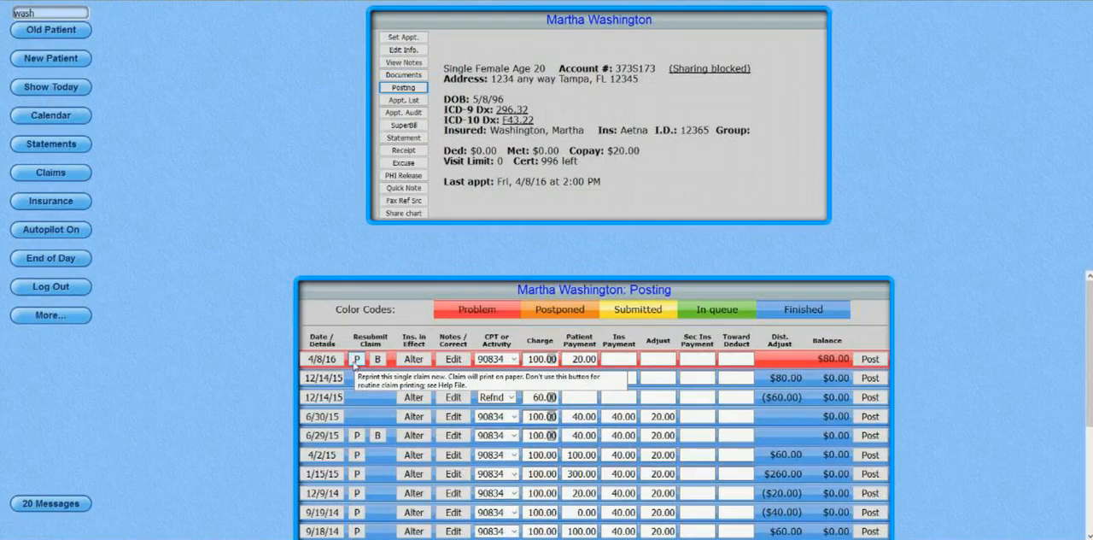
{"action": "left_click", "coordinate": [357, 359]}
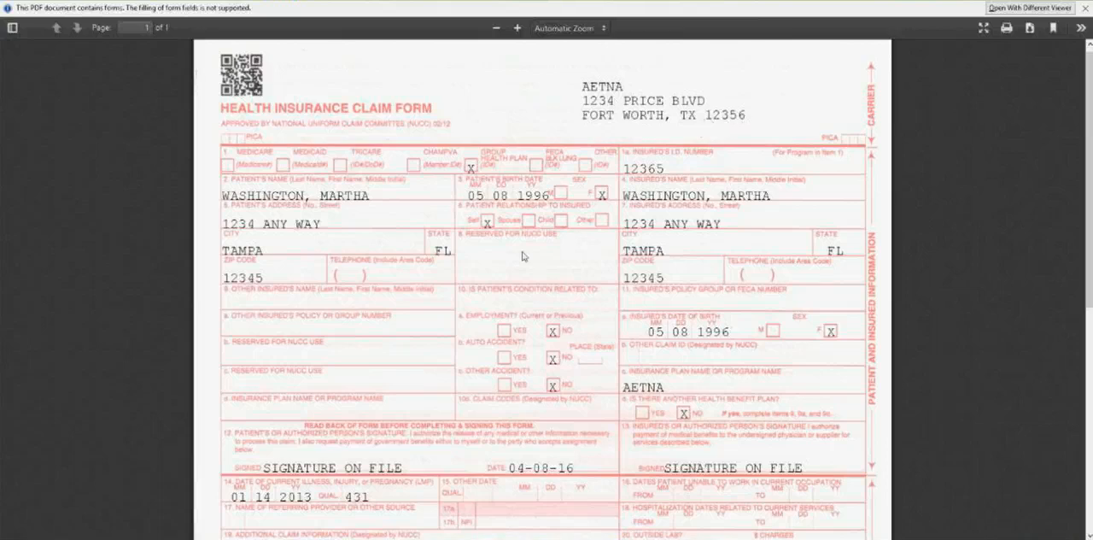
Examine the claim form from the patient and insured details down to the service lines and billing provider information.
{"action": "scroll", "coordinate": [523, 255], "scroll_direction": "down", "scroll_amount": 3}
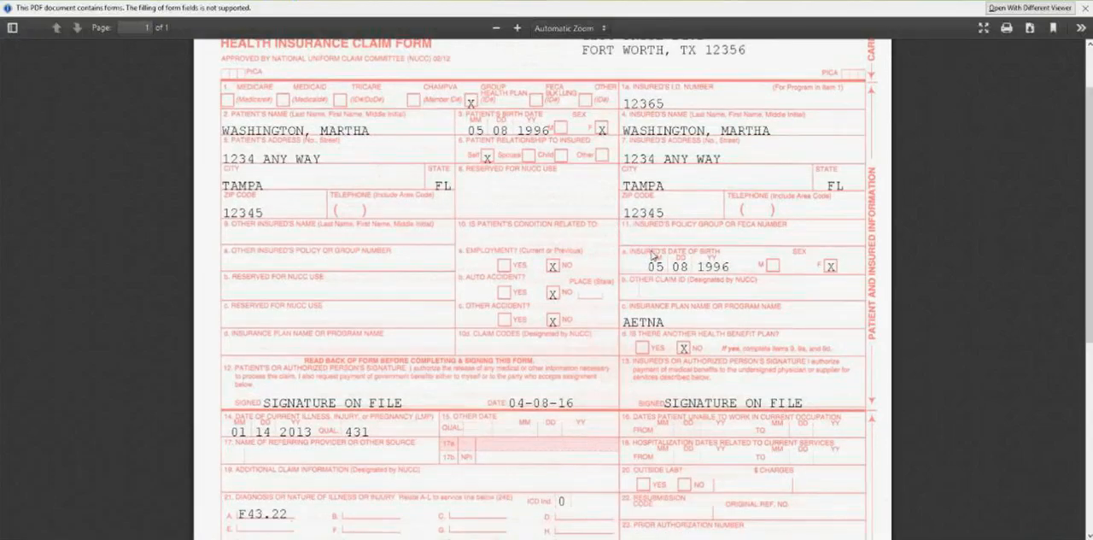
{"action": "scroll", "coordinate": [654, 256], "scroll_direction": "down", "scroll_amount": 1}
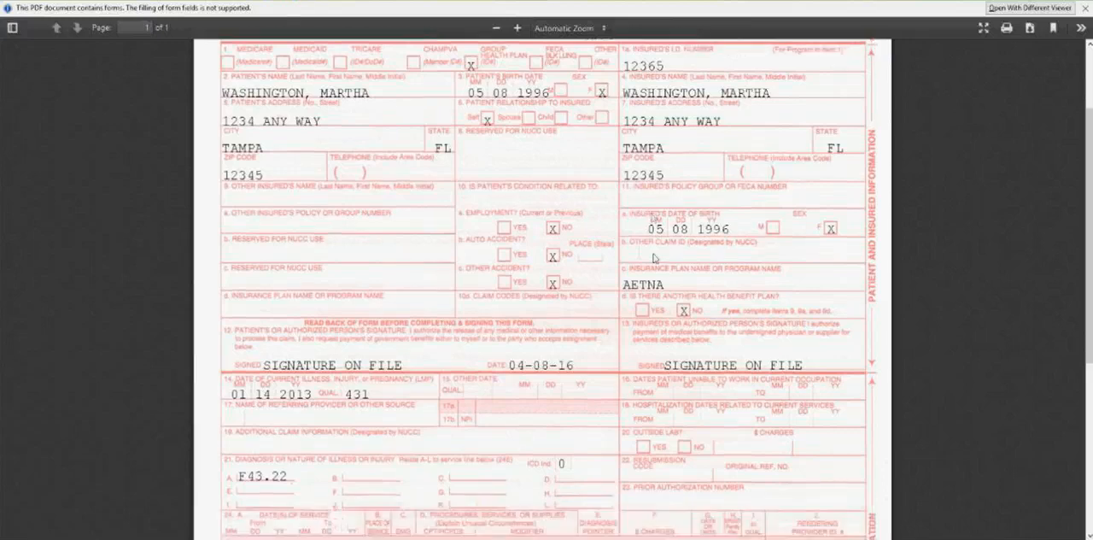
{"action": "scroll", "coordinate": [654, 257], "scroll_direction": "down", "scroll_amount": 7}
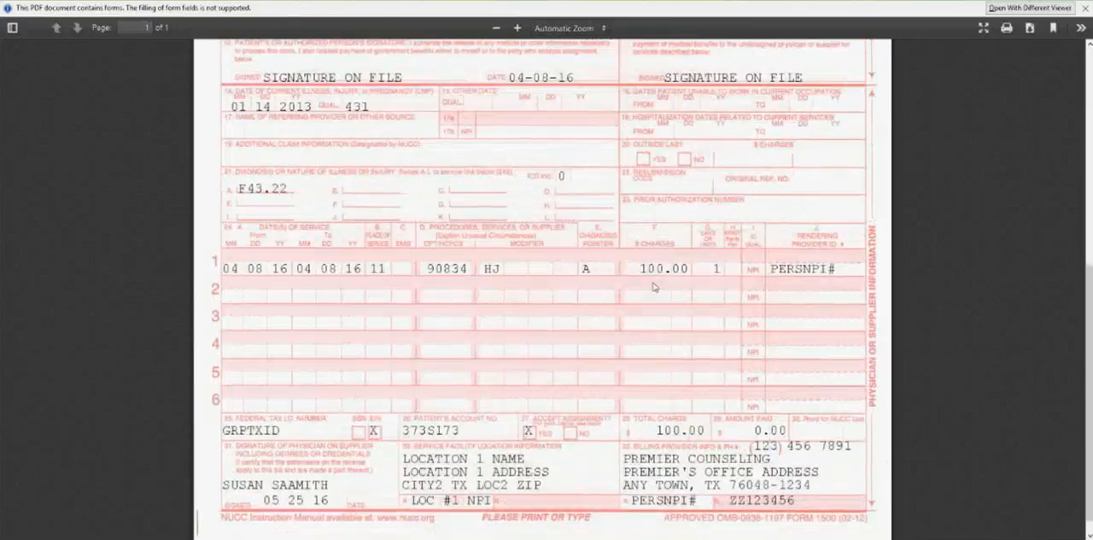
{"action": "scroll", "coordinate": [653, 287], "scroll_direction": "down", "scroll_amount": 1}
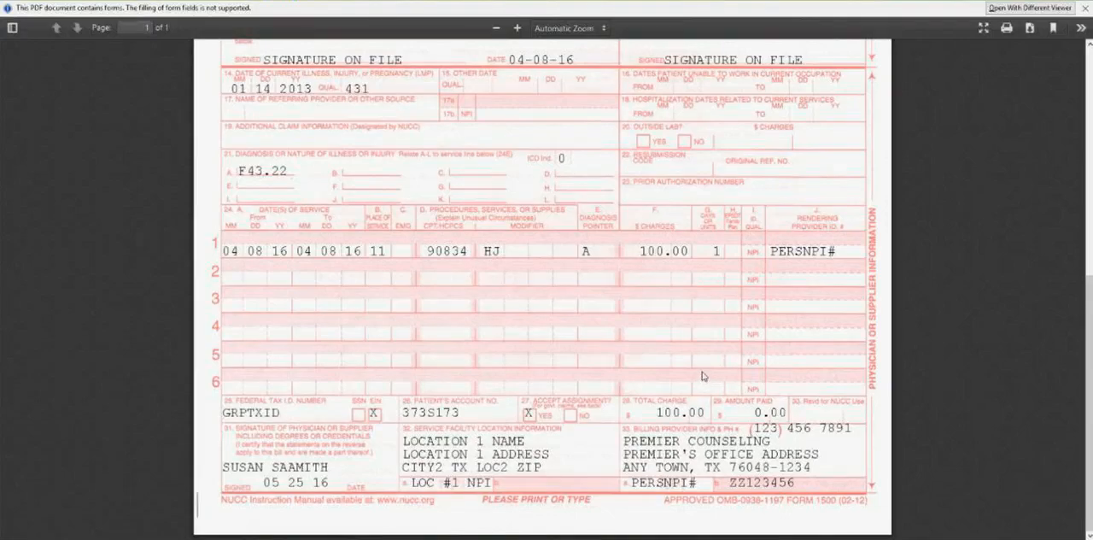
{"action": "scroll", "coordinate": [702, 376], "scroll_direction": "up", "scroll_amount": 5}
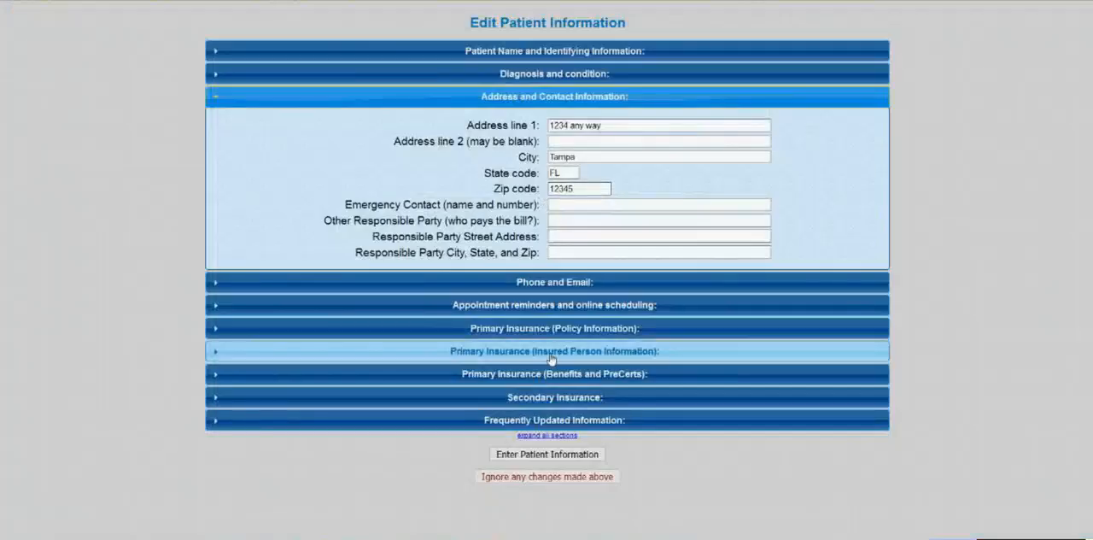
Check the insured person's zip code and state in the patient's primary insurance details, and submit the patient information.
{"action": "left_click", "coordinate": [551, 357]}
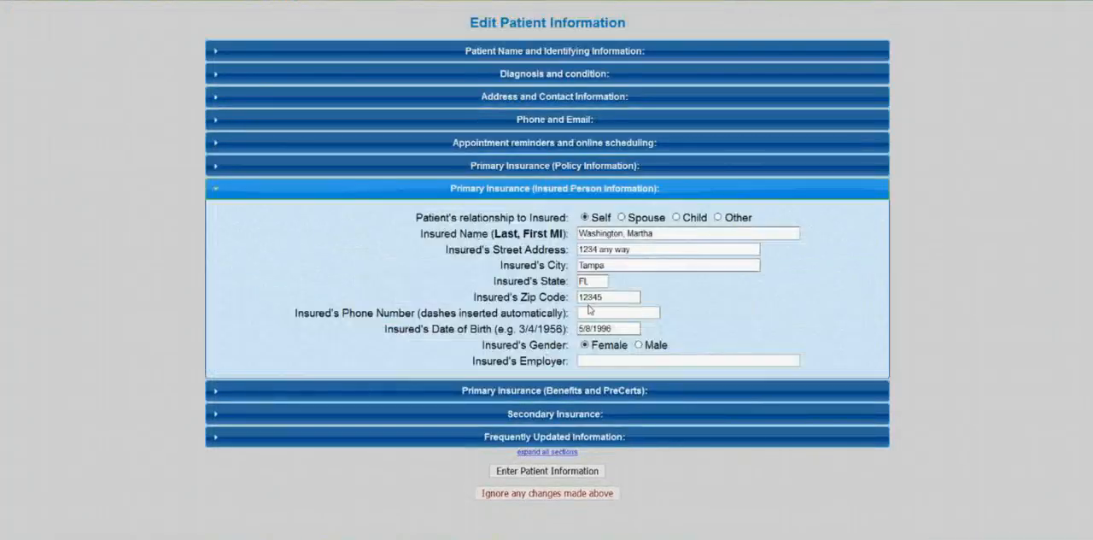
{"action": "left_click_drag", "start_coordinate": [625, 299], "coordinate": [575, 299]}
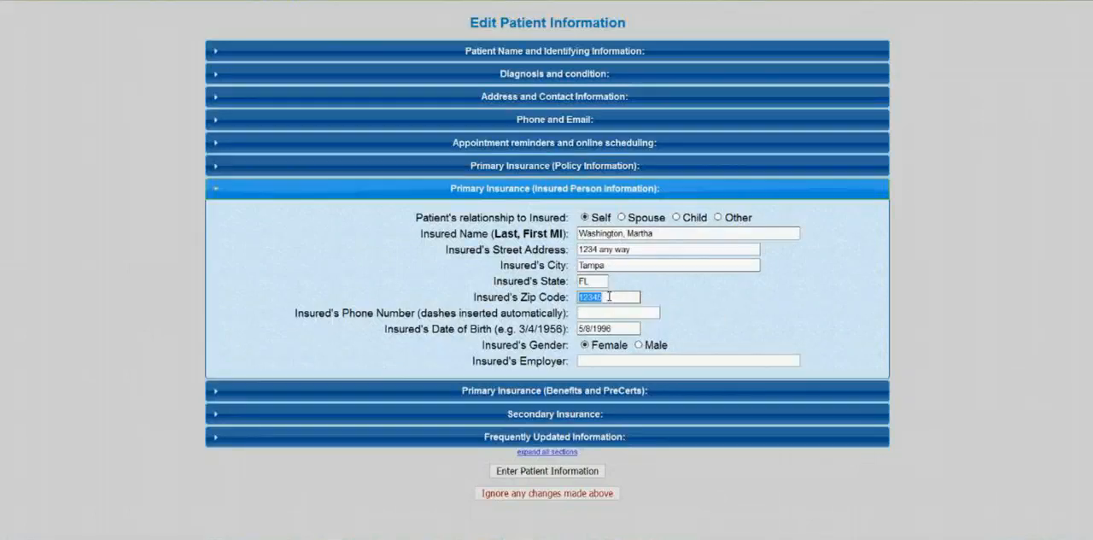
{"action": "key", "text": "shift+Tab"}
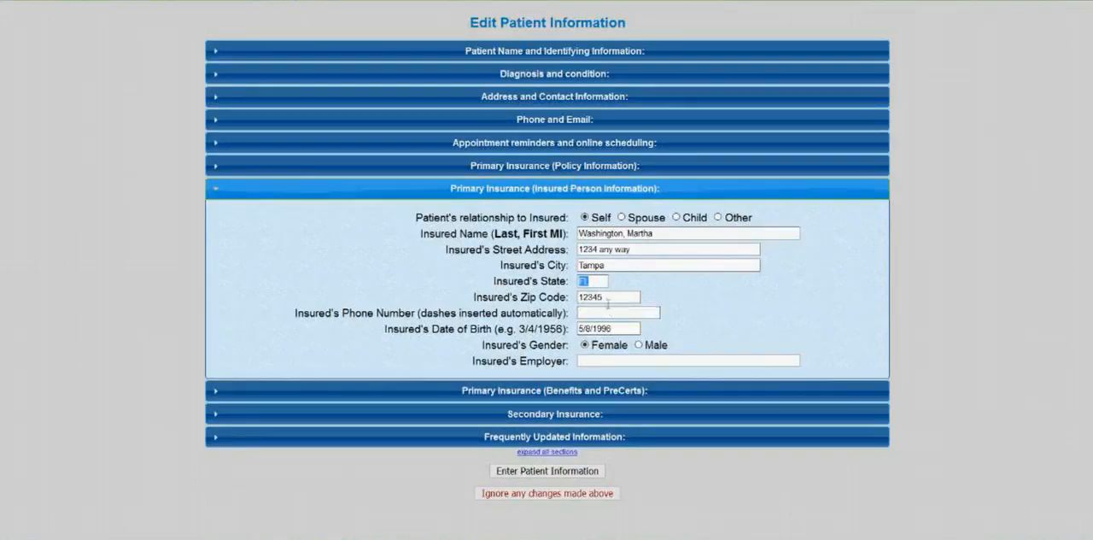
{"action": "left_click", "coordinate": [579, 473]}
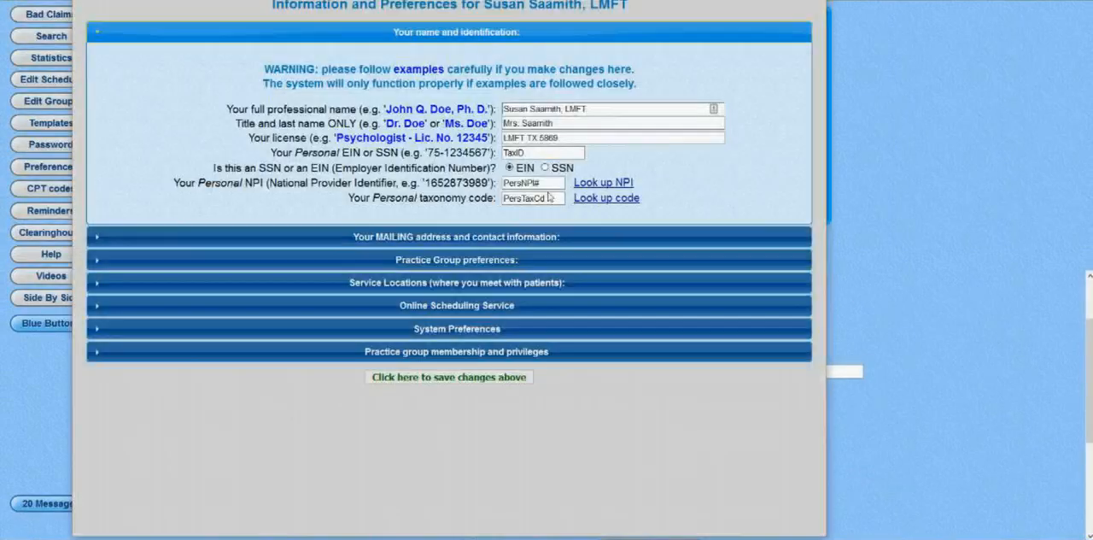
Check the 9-digit zip code in the provider's mailing address, and review the practice group preferences.
{"action": "left_click", "coordinate": [542, 237]}
{"action": "left_click_drag", "start_coordinate": [595, 142], "coordinate": [516, 144]}
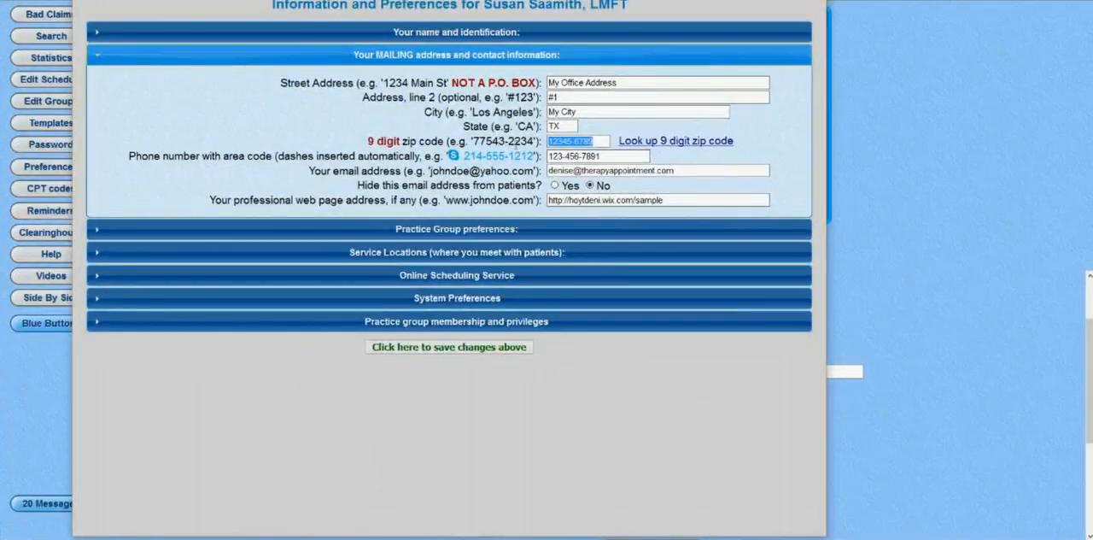
{"action": "left_click", "coordinate": [580, 235]}
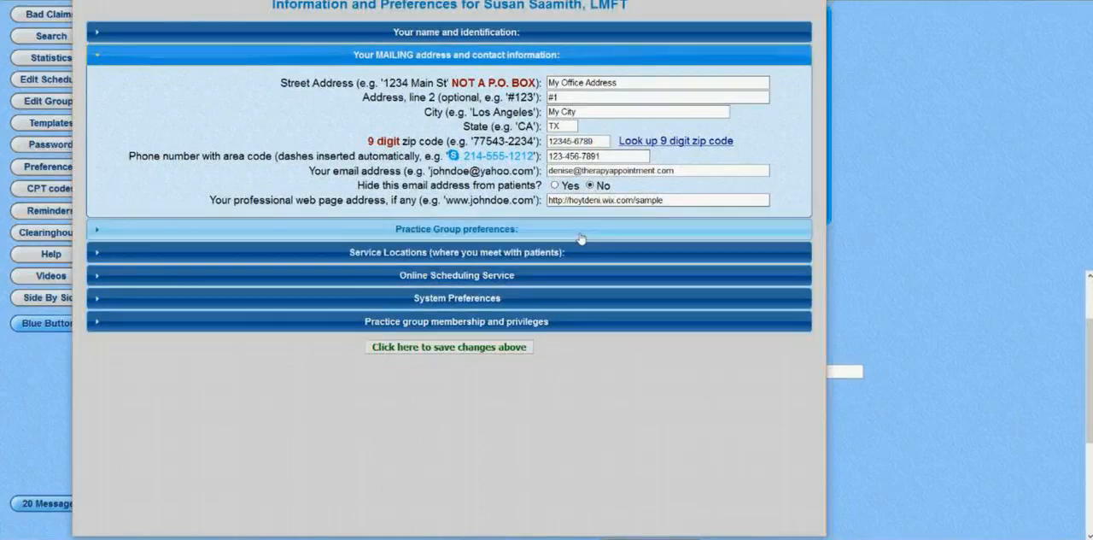
{"action": "left_click_drag", "start_coordinate": [651, 186], "coordinate": [602, 187]}
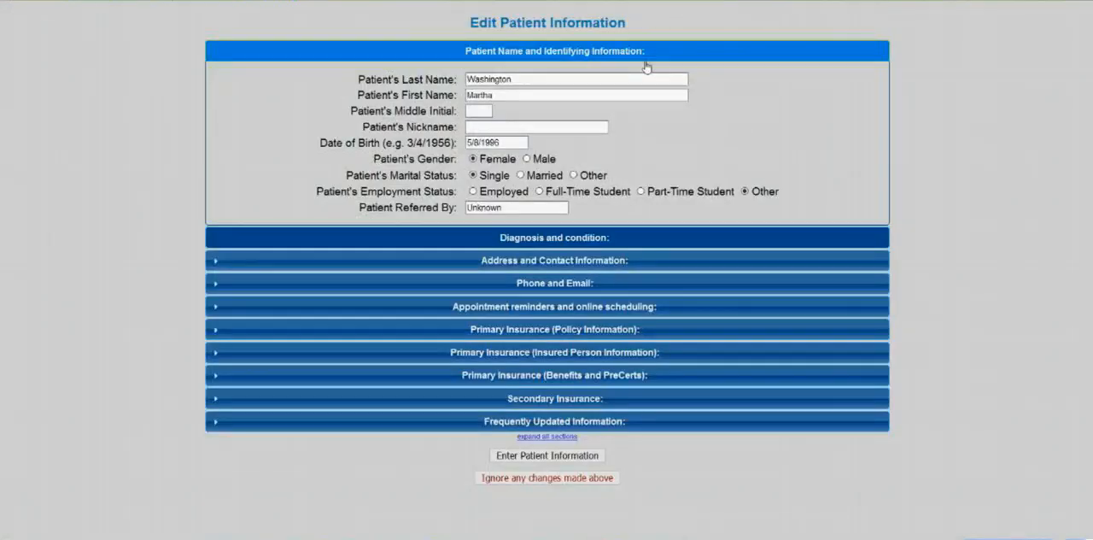
Submit the patient information form, and open the mailing address and contact information in the provider's preferences.
{"action": "left_click", "coordinate": [529, 455]}
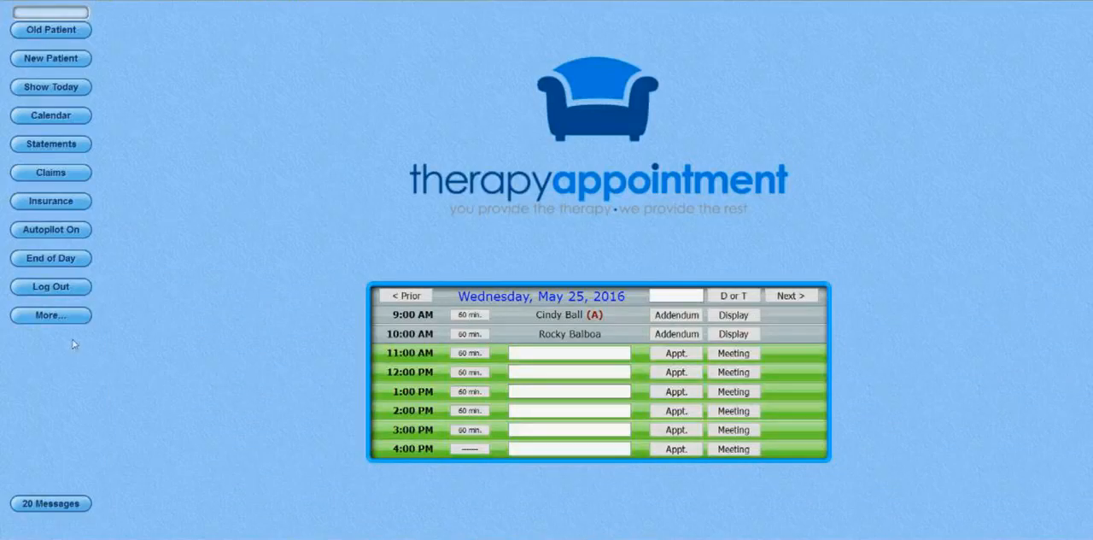
{"action": "left_click", "coordinate": [51, 316]}
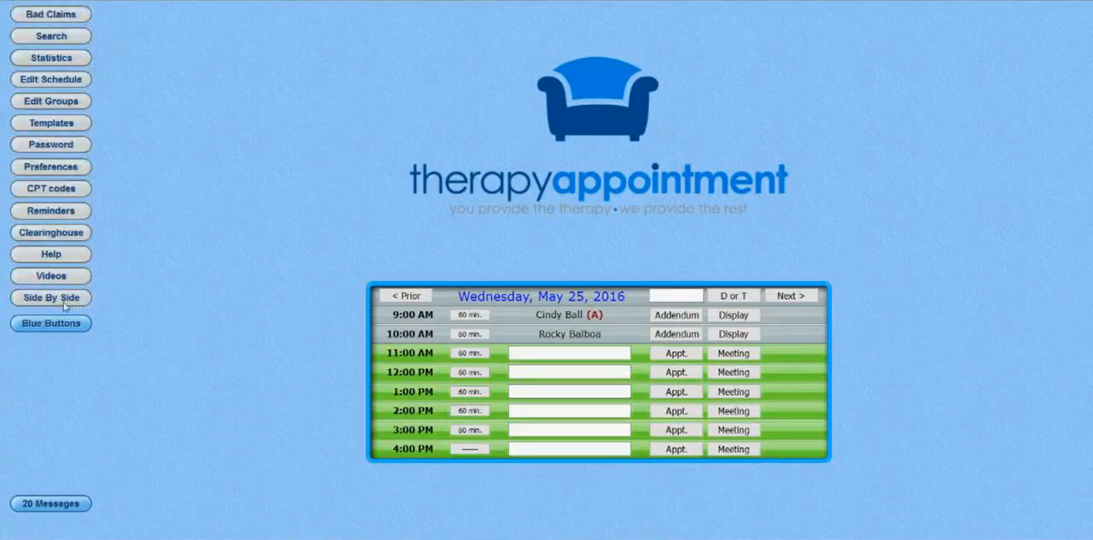
{"action": "left_click", "coordinate": [63, 169]}
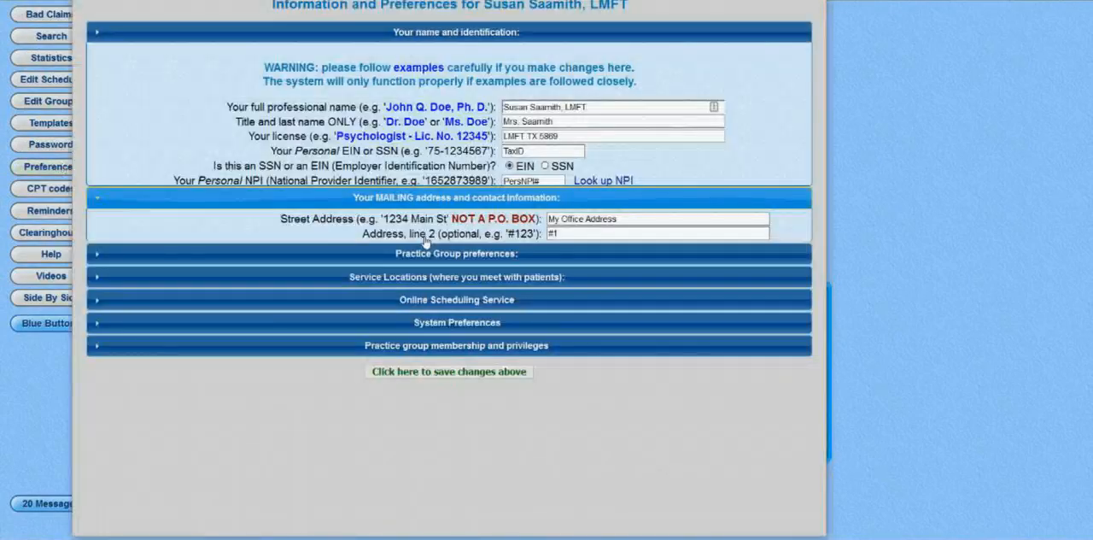
{"action": "left_click", "coordinate": [527, 240]}
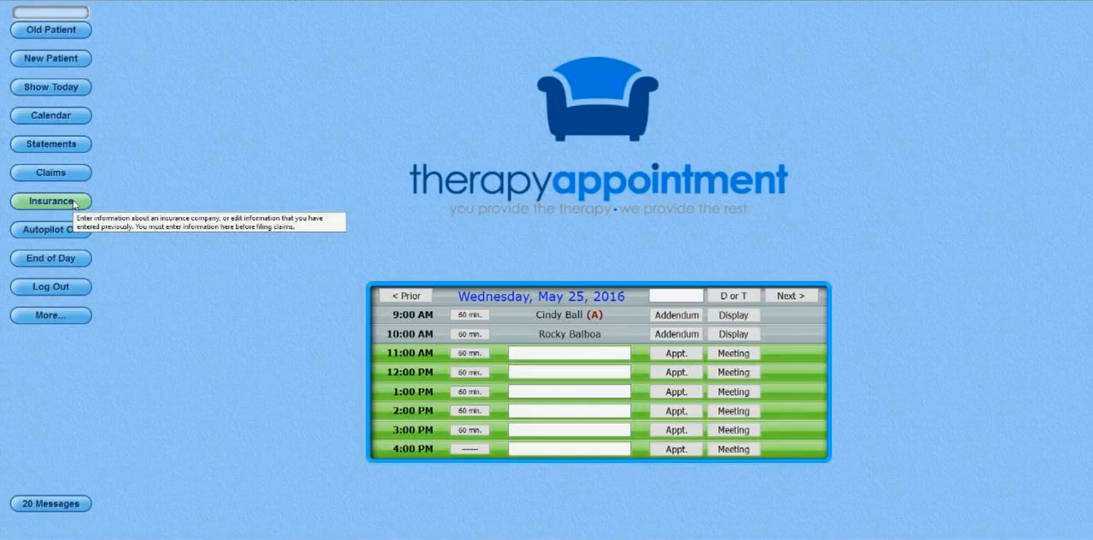
Search the existing patients by the first letters of the patient's last name.
{"action": "left_click", "coordinate": [68, 14]}
{"action": "type", "text": "was"}
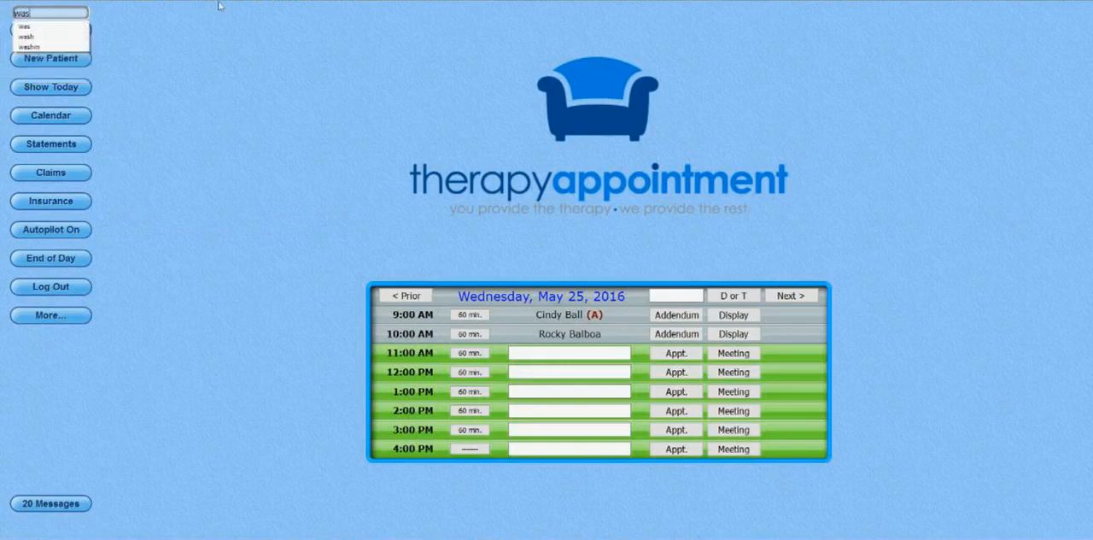
{"action": "key", "text": "Return"}
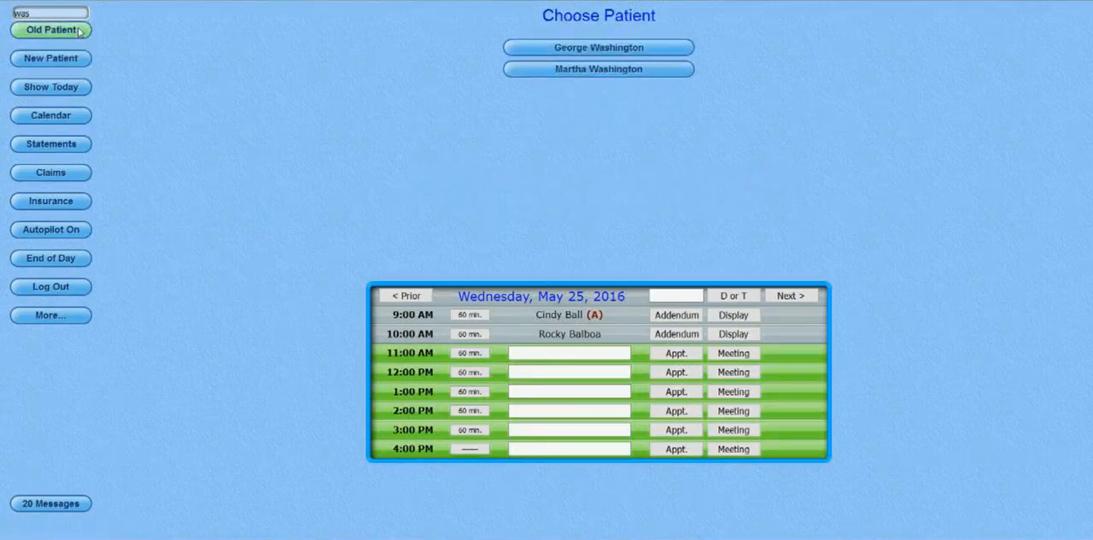
Open the posting record of the second patient in the search results and queue the 4/8/16 claim for resubmission in the next batch.
{"action": "left_click", "coordinate": [549, 72]}
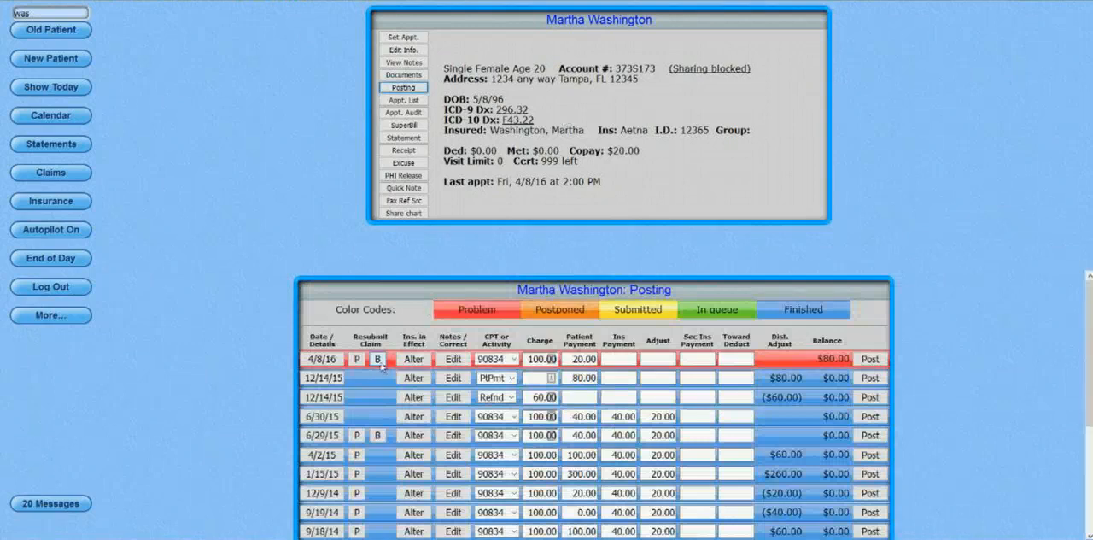
{"action": "left_click", "coordinate": [379, 361]}
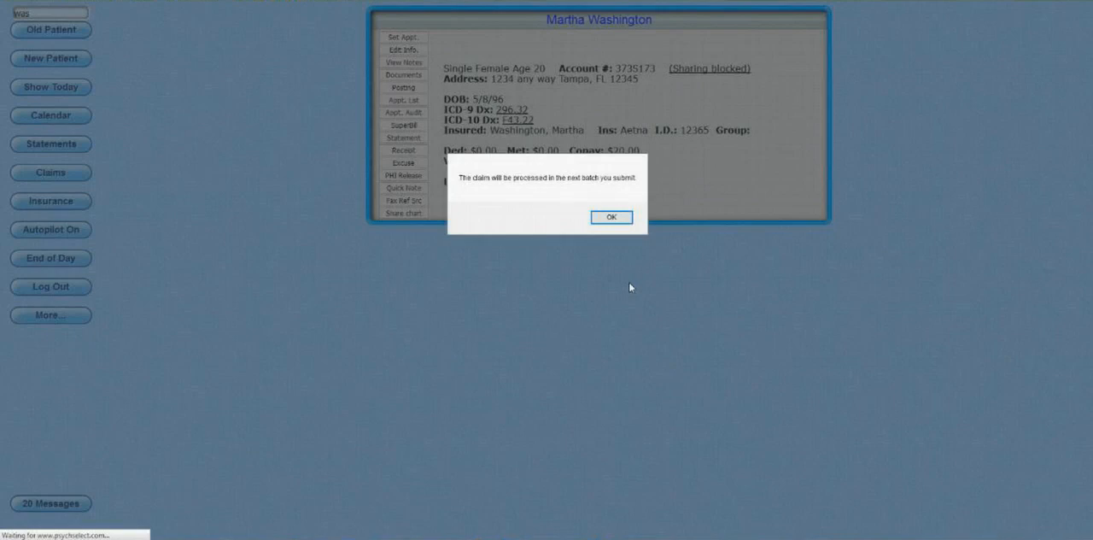
{"action": "key", "text": "Return"}
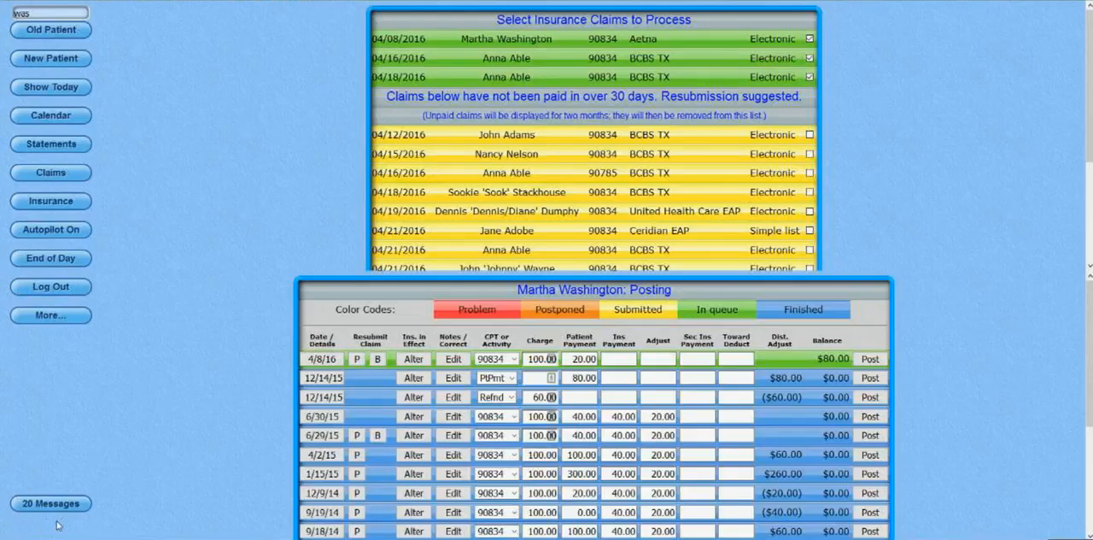
Locate the clearinghouse access option and view the Clearinghouse Screen example image.
{"action": "left_click", "coordinate": [50, 318]}
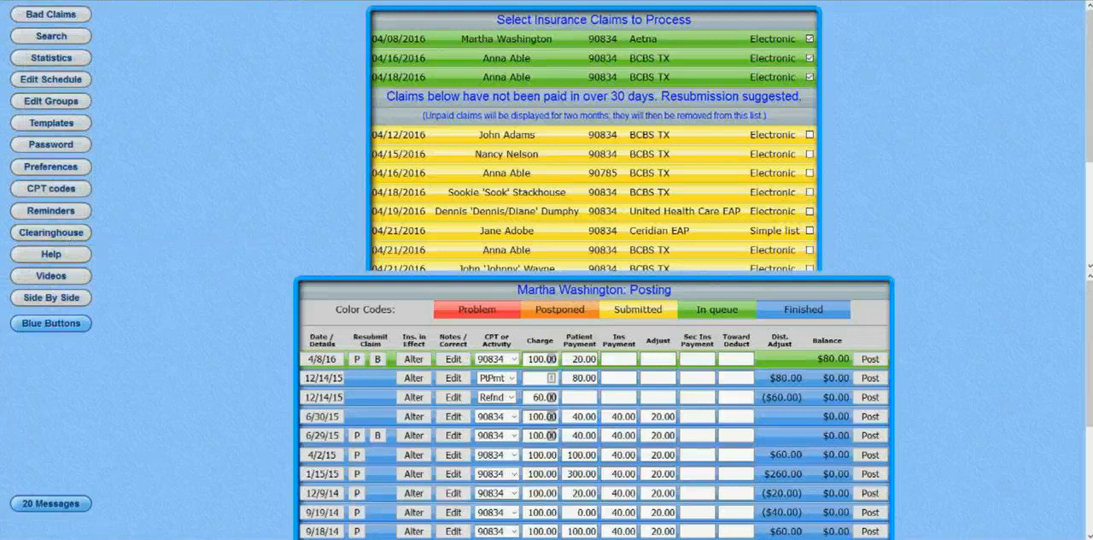
{"action": "mouse_move", "coordinate": [656, 539]}
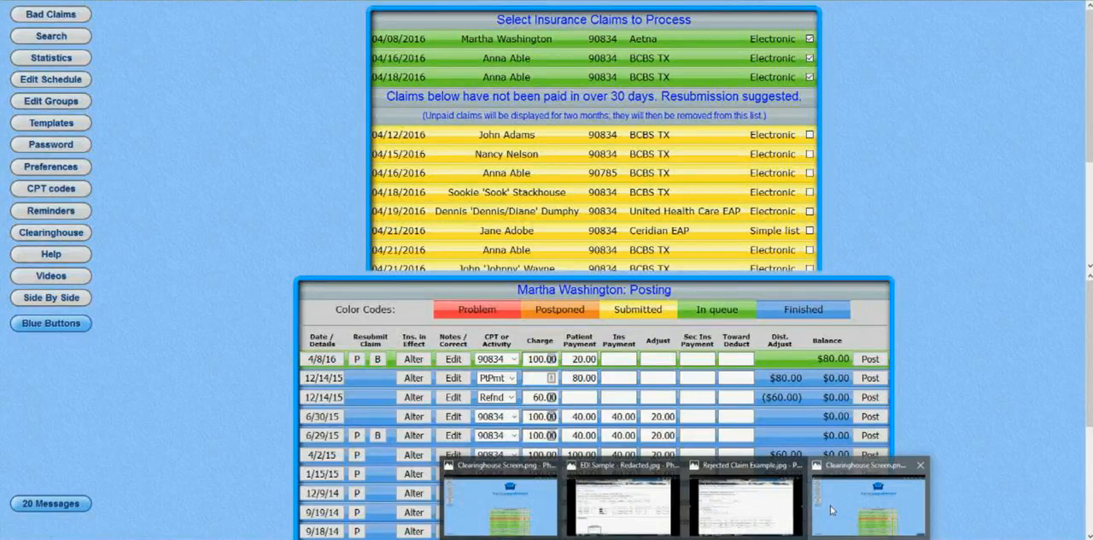
{"action": "left_click", "coordinate": [831, 505]}
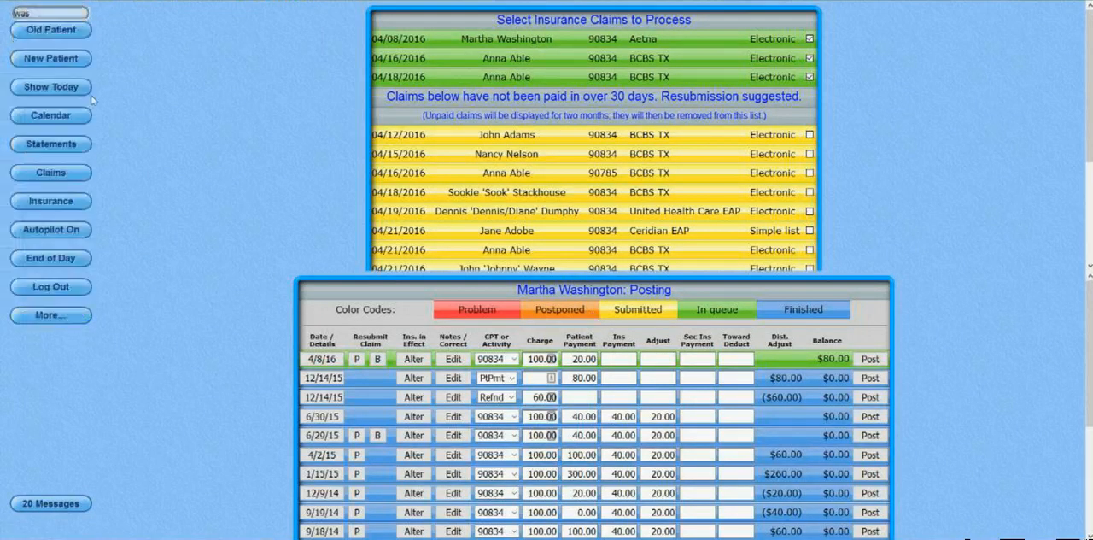
Reopen the same patient's posting record and review the service codes, charges and insurance details of the 4/8/16 transaction.
{"action": "left_click", "coordinate": [51, 33]}
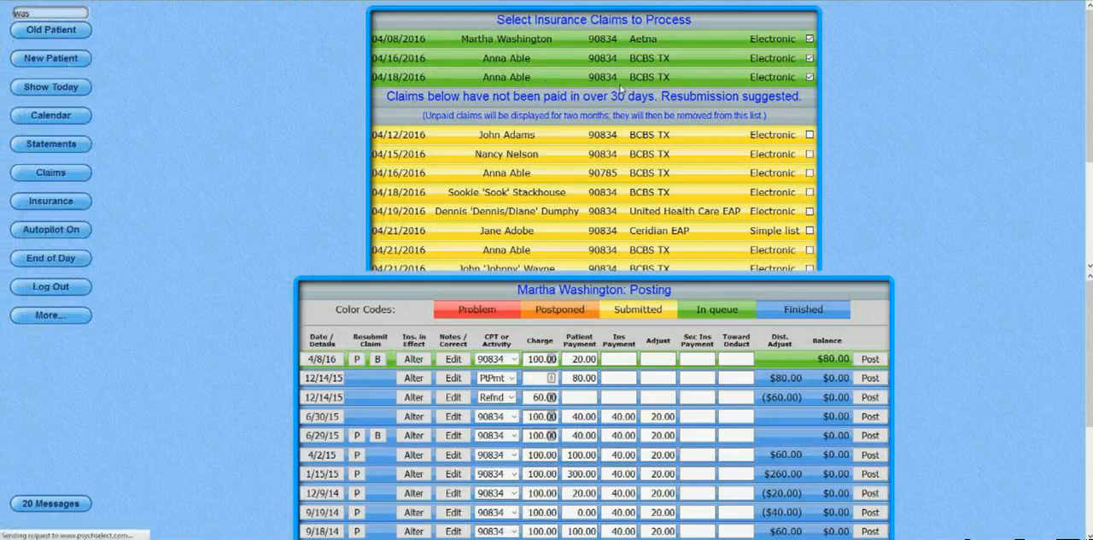
{"action": "left_click", "coordinate": [608, 72]}
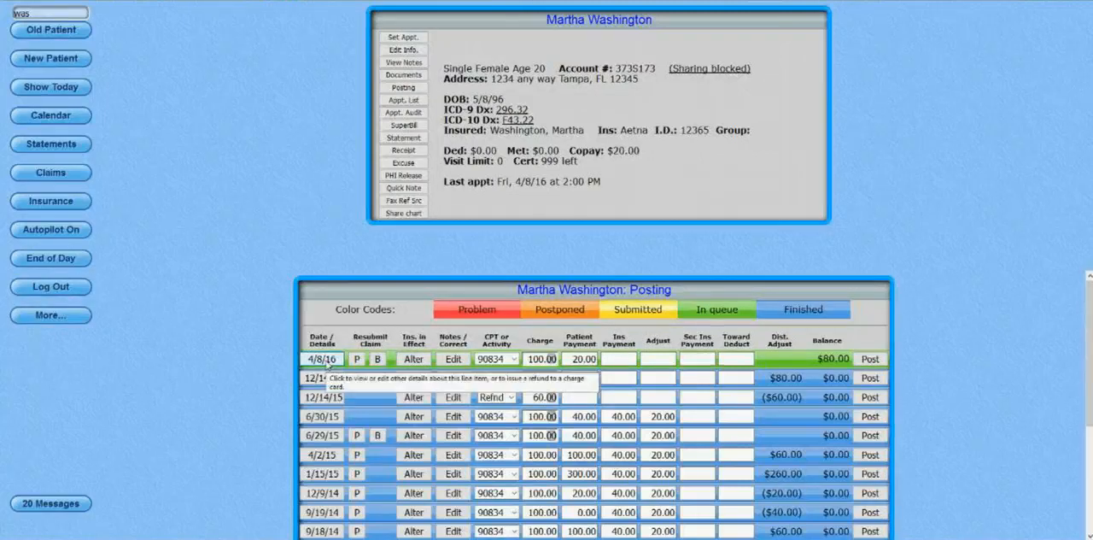
{"action": "left_click", "coordinate": [328, 364]}
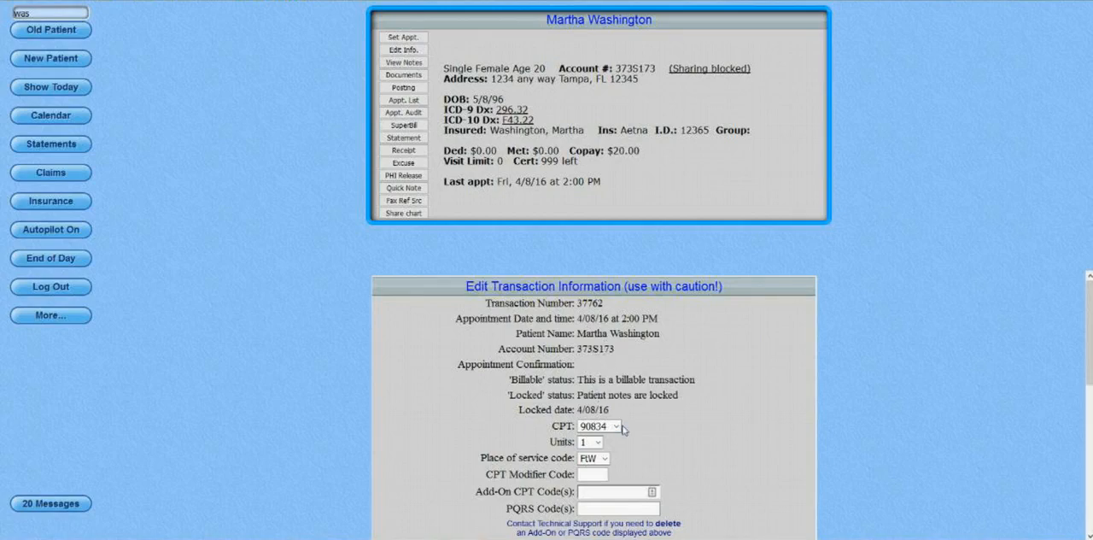
{"action": "scroll", "coordinate": [623, 430], "scroll_direction": "down", "scroll_amount": 1}
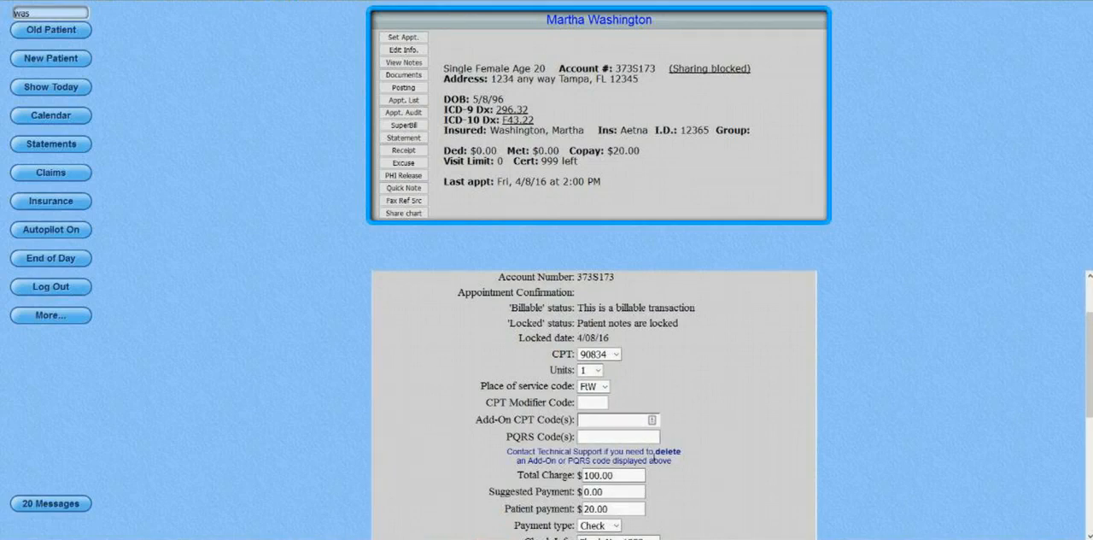
{"action": "scroll", "coordinate": [654, 459], "scroll_direction": "down", "scroll_amount": 3}
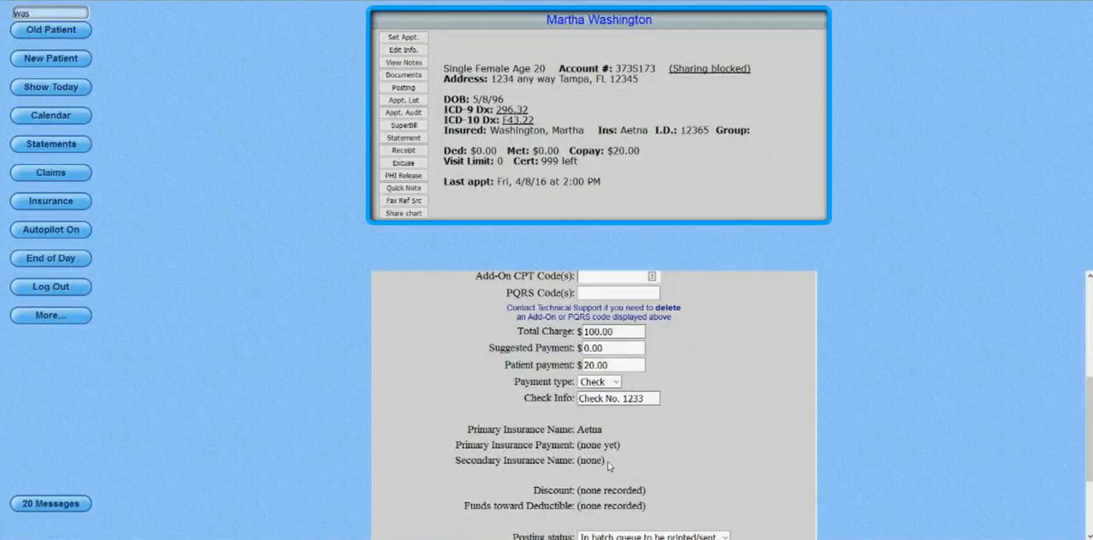
{"action": "scroll", "coordinate": [609, 465], "scroll_direction": "down", "scroll_amount": 1}
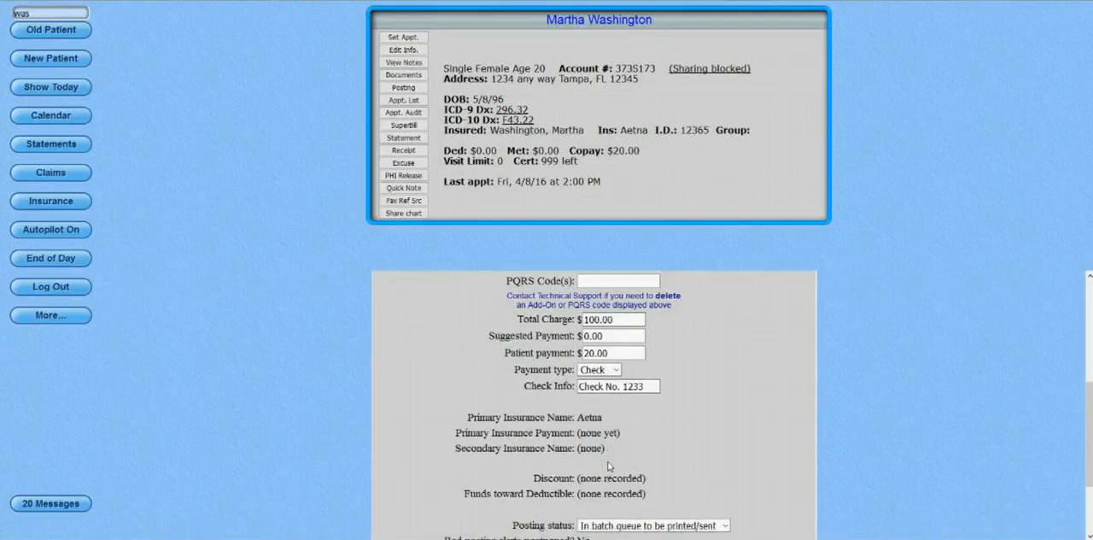
{"action": "scroll", "coordinate": [609, 465], "scroll_direction": "down", "scroll_amount": 2}
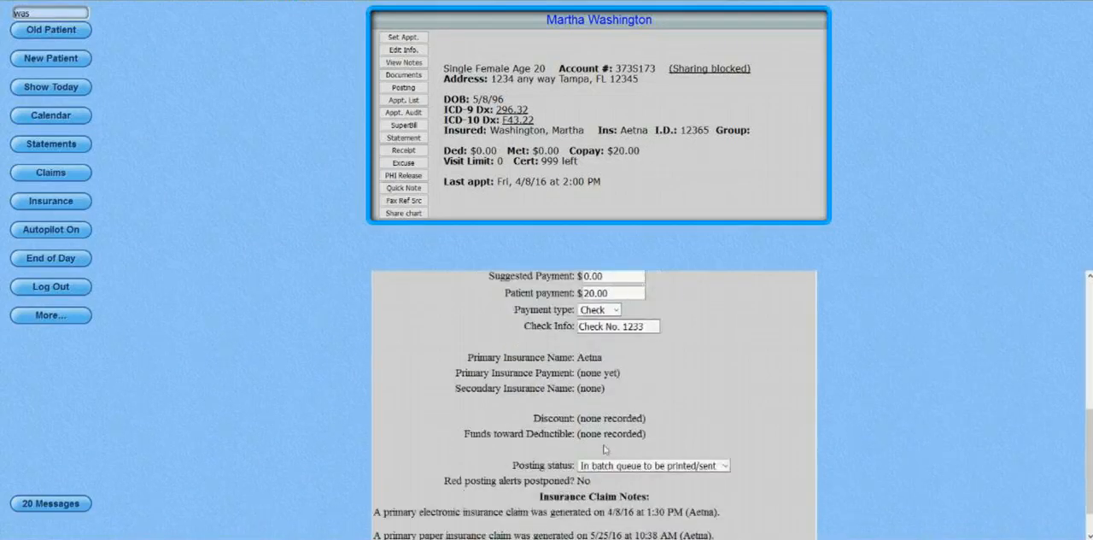
Check the posting status choices and the insurance claim notes of the 4/8/16 transaction, and compare them with the sample claim notes image.
{"action": "left_click", "coordinate": [701, 474]}
{"action": "left_click", "coordinate": [700, 475]}
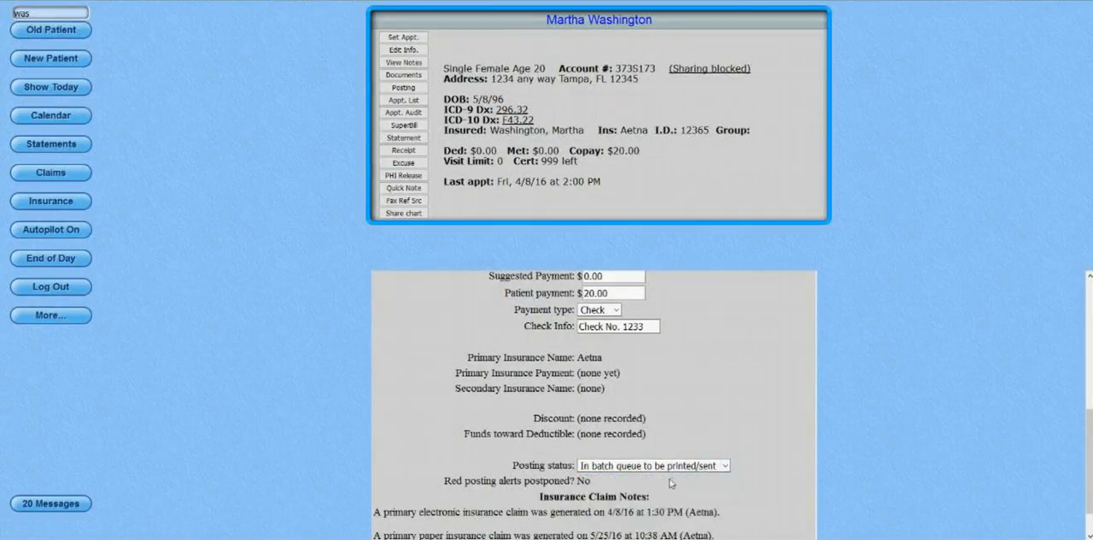
{"action": "scroll", "coordinate": [667, 485], "scroll_direction": "down", "scroll_amount": 1}
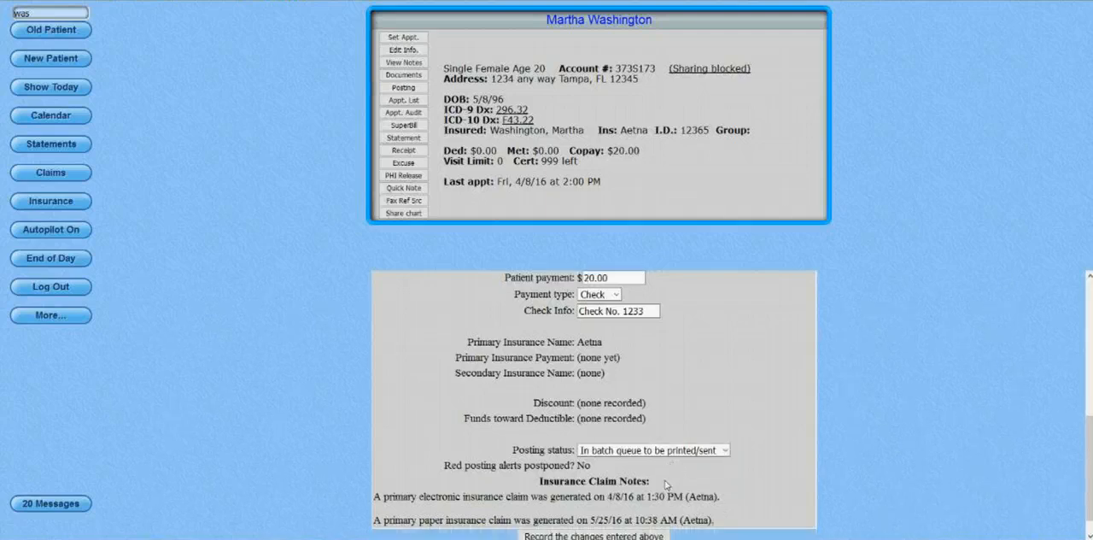
{"action": "scroll", "coordinate": [667, 485], "scroll_direction": "down", "scroll_amount": 1}
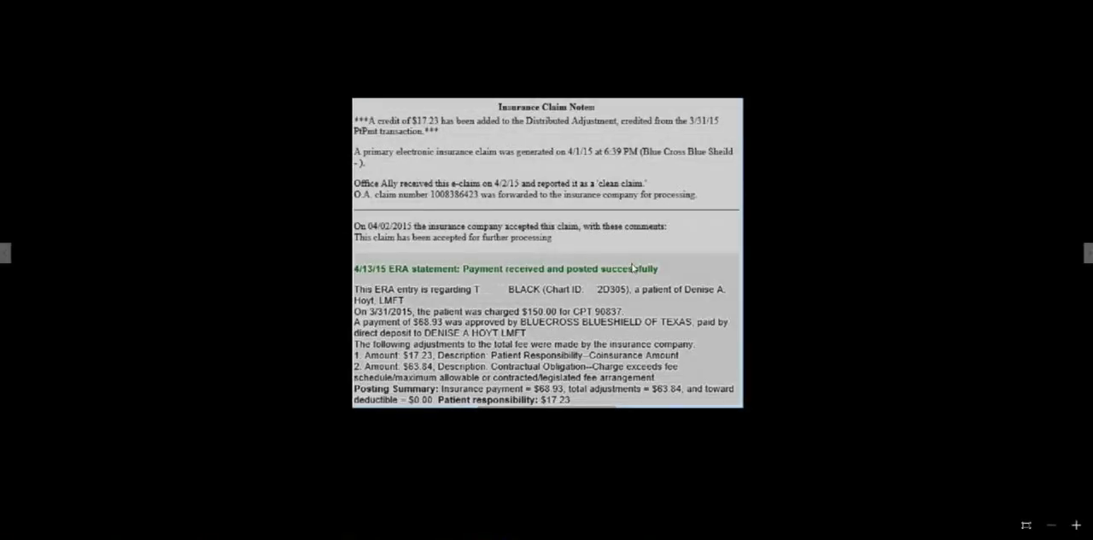
{"action": "scroll", "coordinate": [633, 268], "scroll_direction": "up", "scroll_amount": 1}
{"action": "scroll", "coordinate": [633, 268], "scroll_direction": "up", "scroll_amount": 1}
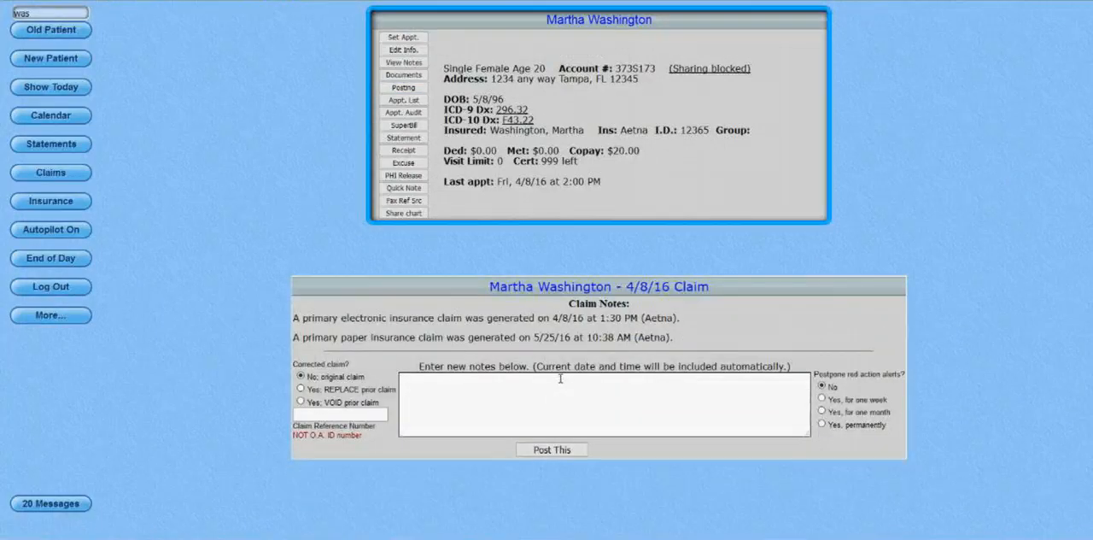
Write the note "The Insured's zipcode was changed by DH for resubmission." in the 4/8/16 claim's notes.
{"action": "left_click", "coordinate": [559, 384]}
{"action": "type", "text": "The Insuraed's zipcode was "}
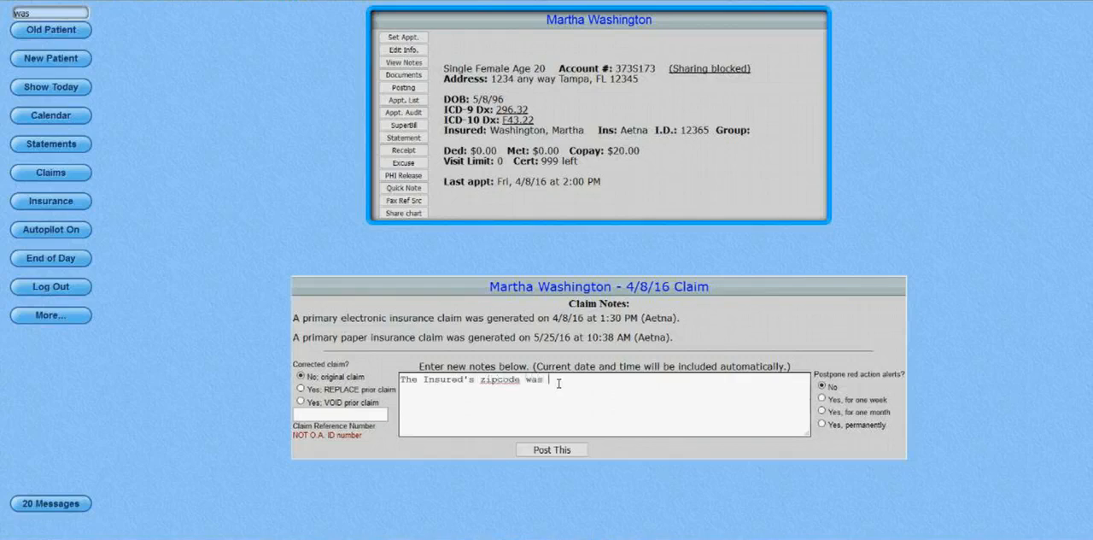
{"action": "type", "text": "change"}
{"action": "type", "text": "d "}
{"action": "type", "text": "by DH"}
{"action": "type", "text": " and"}
{"action": "key", "text": "BackSpace"}
{"action": "key", "text": "BackSpace"}
{"action": "key", "text": "BackSpace"}
{"action": "key", "text": "BackSpace"}
{"action": "type", "text": "for t"}
{"action": "key", "text": "BackSpace"}
{"action": "type", "text": "resubmission."}
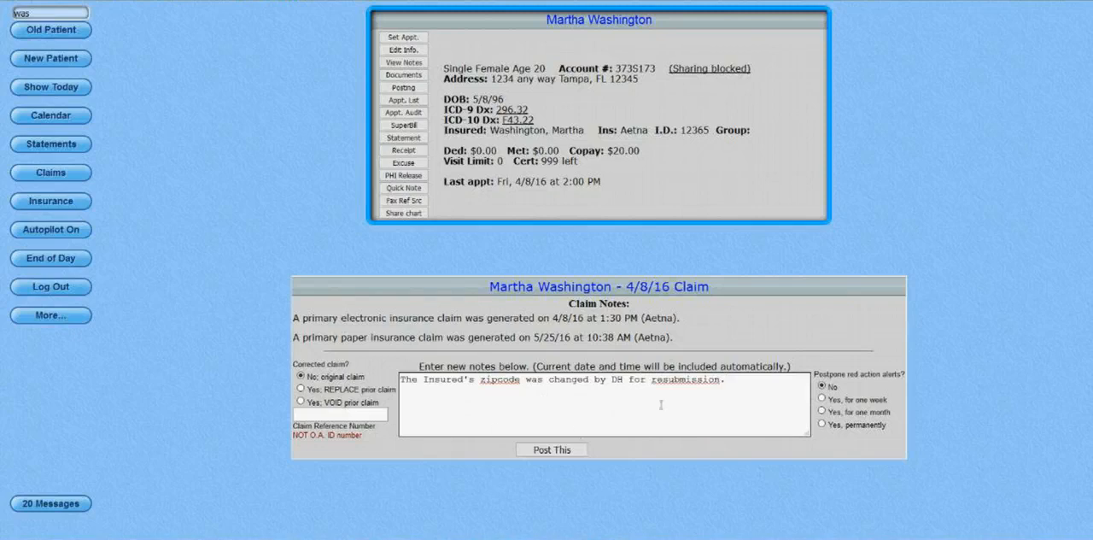
Correct the spelling of "resubmission" to "re-submission" in the claim note and post it.
{"action": "right_click", "coordinate": [680, 386]}
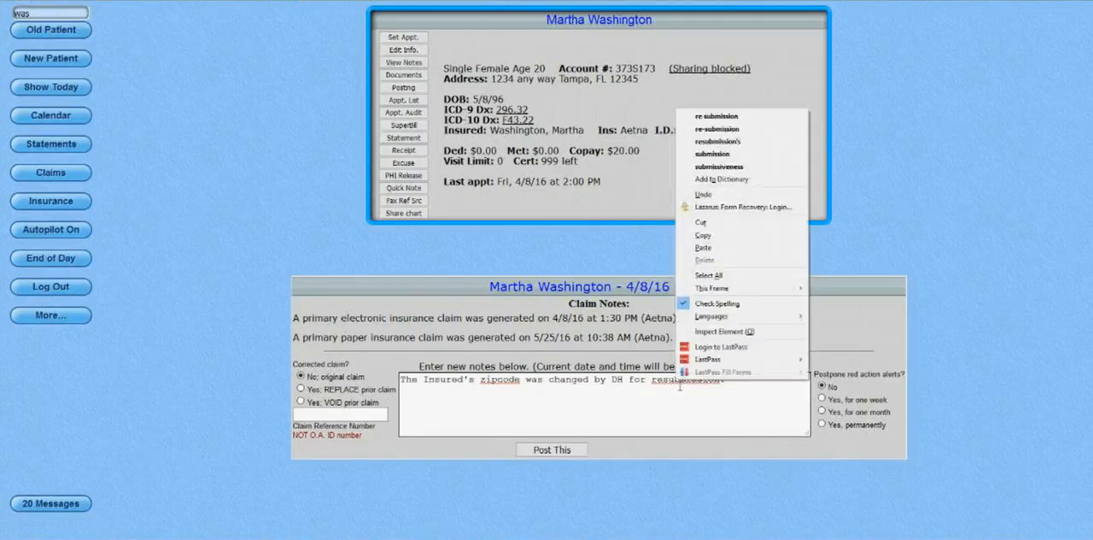
{"action": "left_click", "coordinate": [727, 129]}
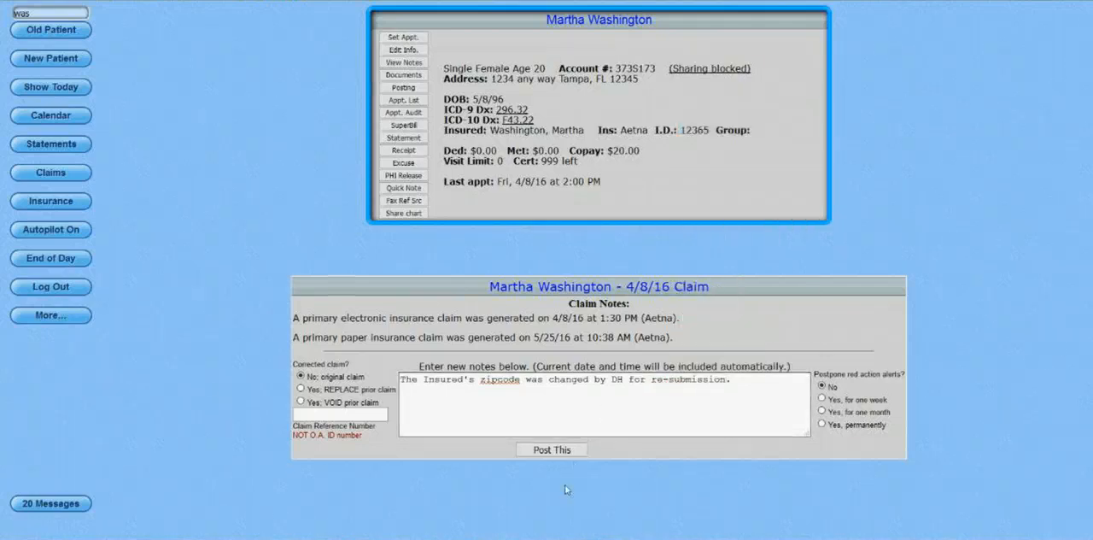
{"action": "left_click", "coordinate": [569, 455]}
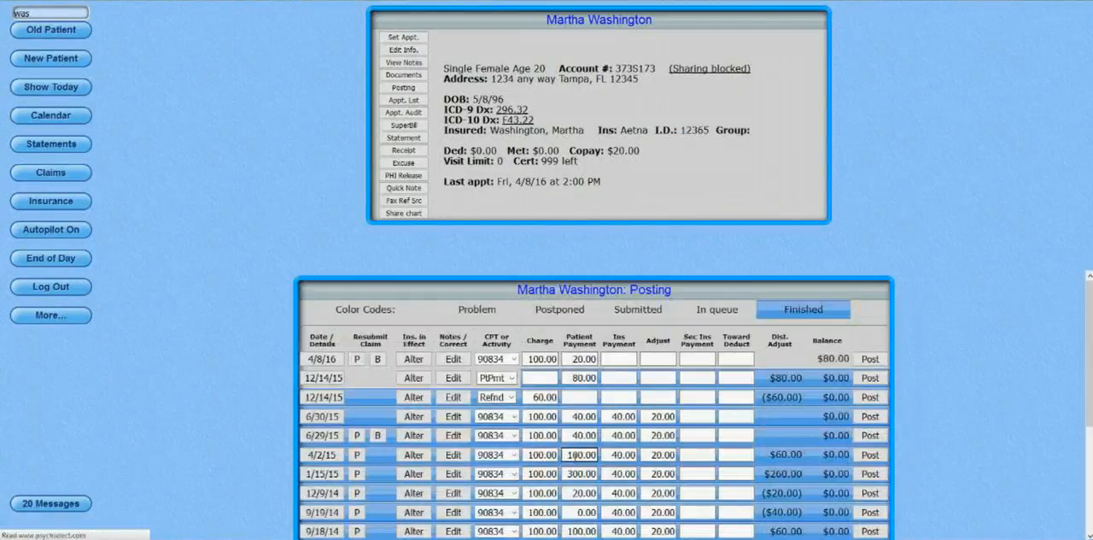
Review the 4/8/16 transaction's insurance claim notes for the newly posted entry.
{"action": "mouse_move", "coordinate": [451, 362]}
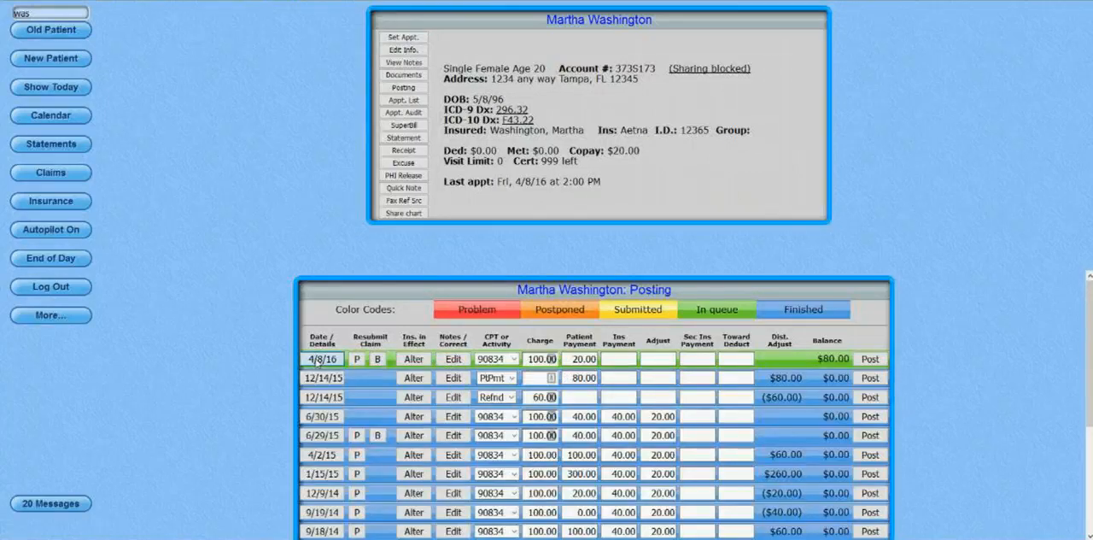
{"action": "left_click", "coordinate": [321, 359]}
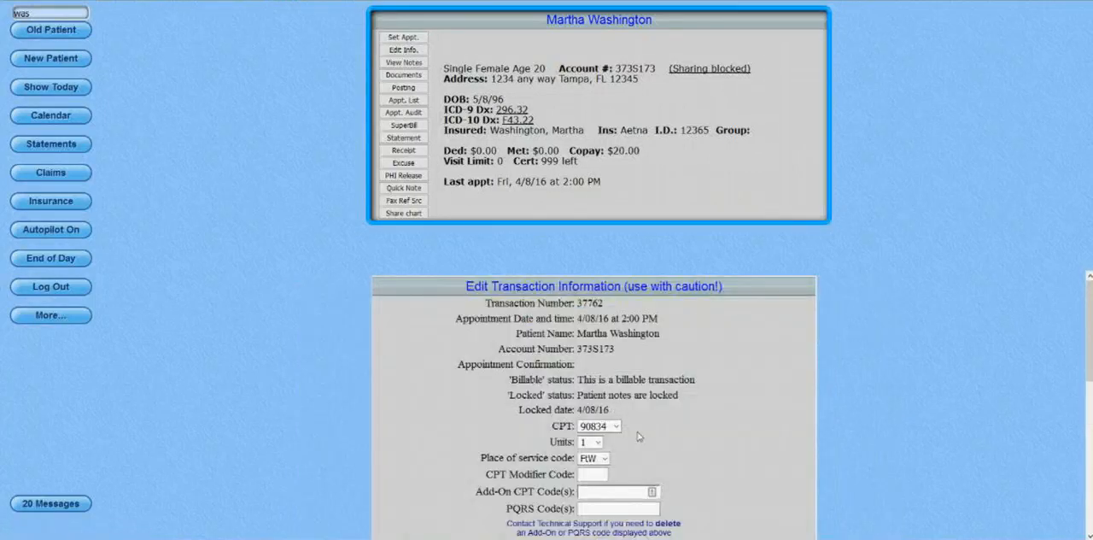
{"action": "scroll", "coordinate": [649, 447], "scroll_direction": "down", "scroll_amount": 2}
{"action": "scroll", "coordinate": [649, 448], "scroll_direction": "down", "scroll_amount": 5}
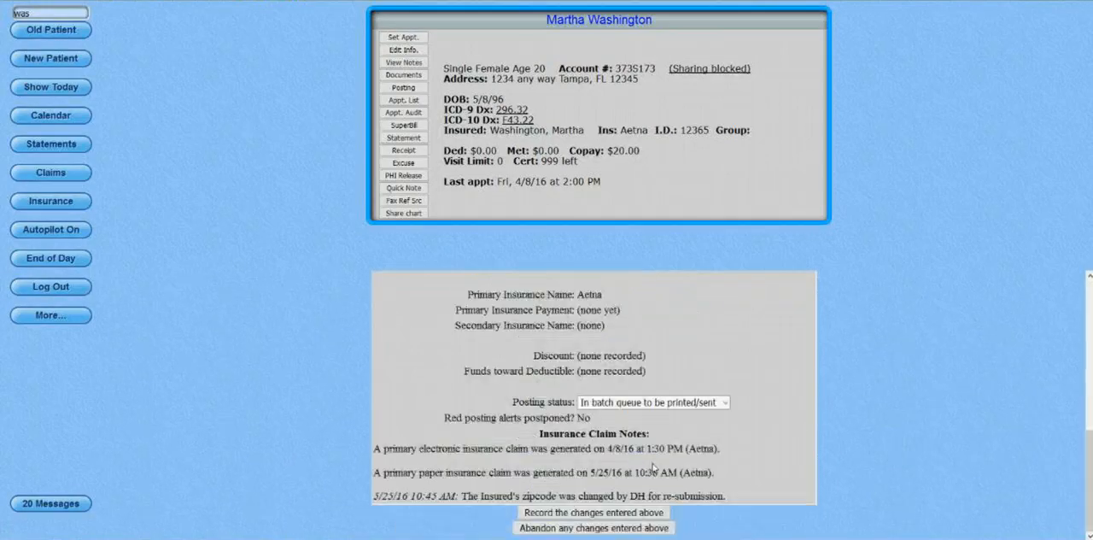
{"action": "scroll", "coordinate": [653, 465], "scroll_direction": "up", "scroll_amount": 5}
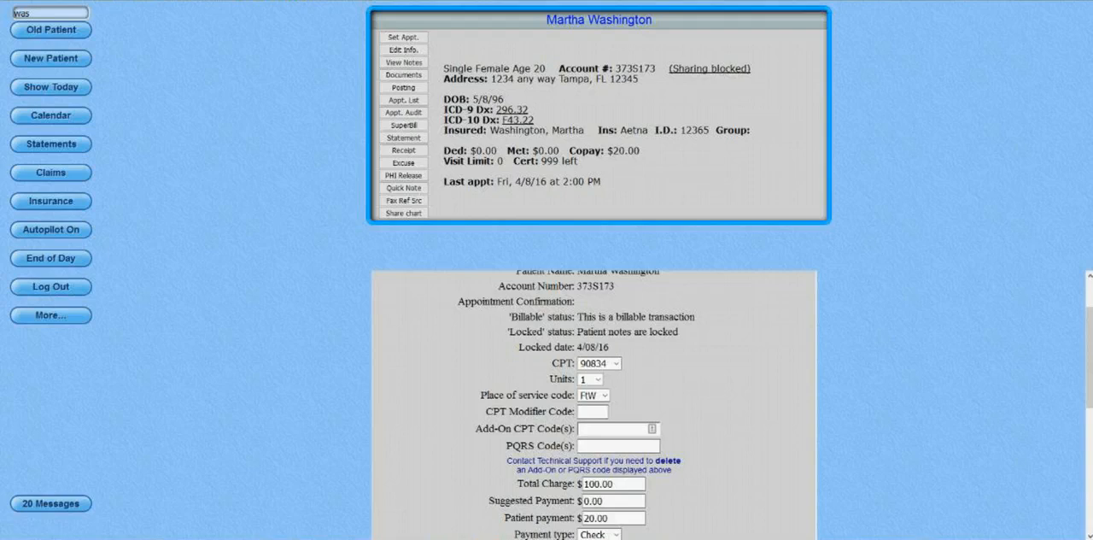
List the problem claims of all patients by insurance carrier and look through the carrier groups.
{"action": "left_click", "coordinate": [47, 316]}
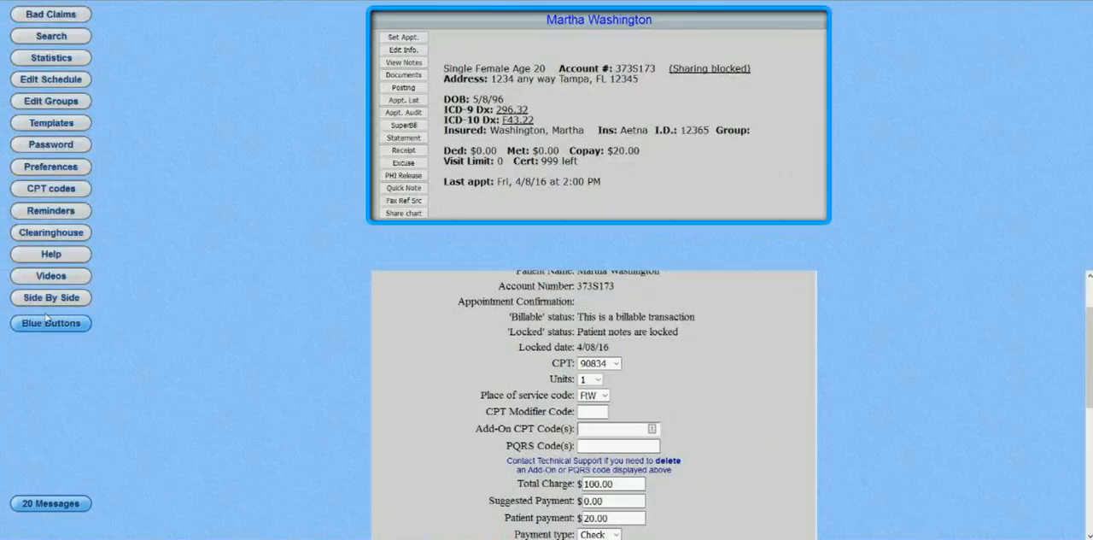
{"action": "left_click", "coordinate": [84, 15]}
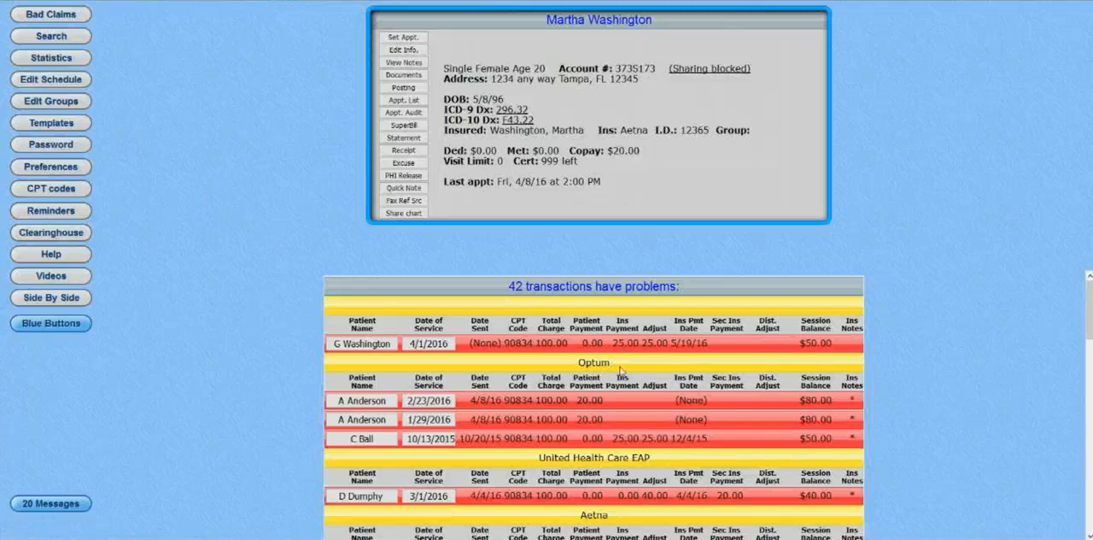
{"action": "scroll", "coordinate": [621, 369], "scroll_direction": "down", "scroll_amount": 2}
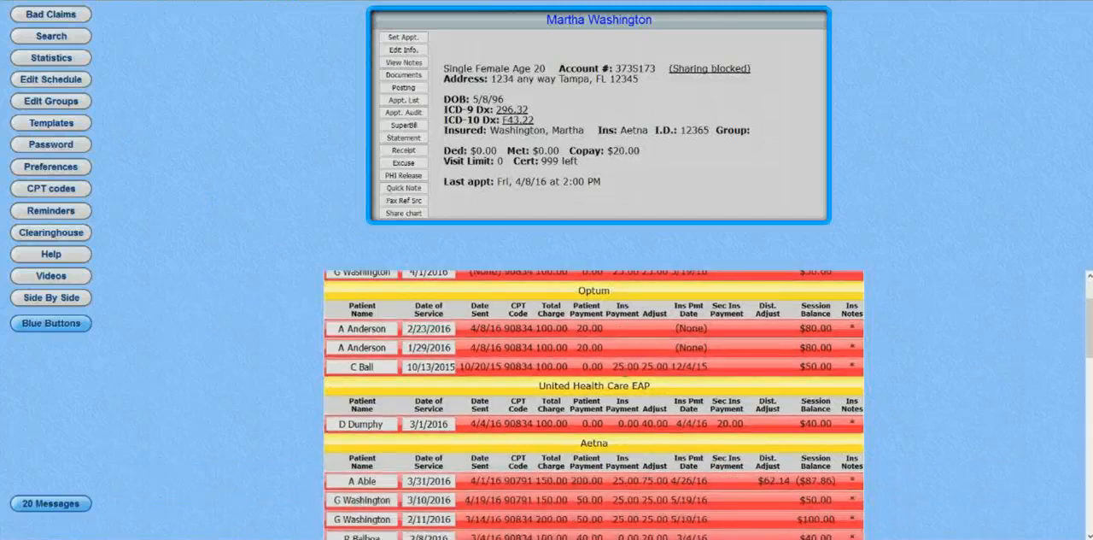
{"action": "scroll", "coordinate": [621, 369], "scroll_direction": "up", "scroll_amount": 2}
Check the carrier, date sent and session balance of the 2/23/2016 Optum claim.
{"action": "left_click_drag", "start_coordinate": [622, 367], "coordinate": [574, 365]}
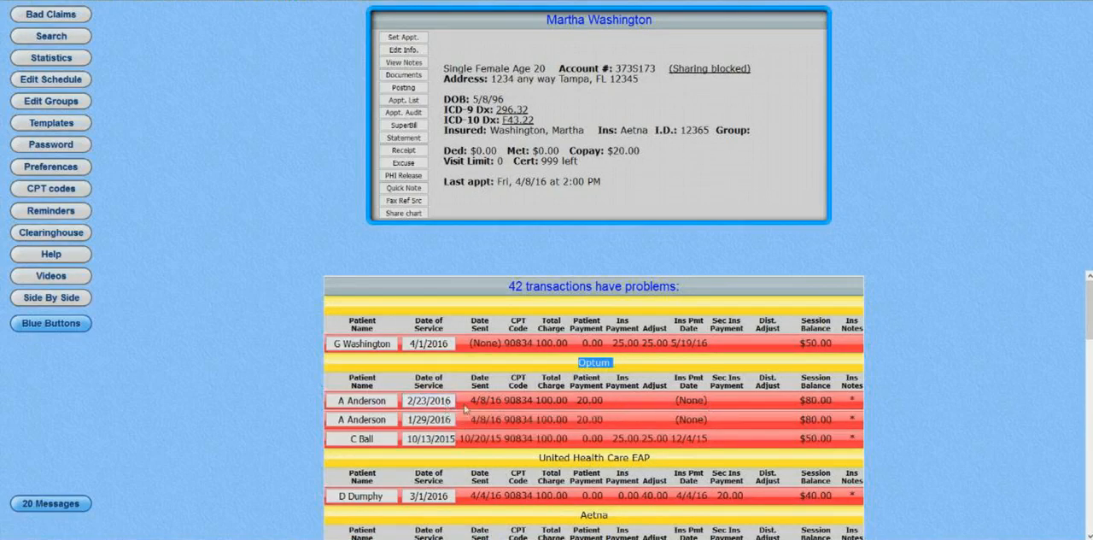
{"action": "left_click_drag", "start_coordinate": [469, 400], "coordinate": [509, 400]}
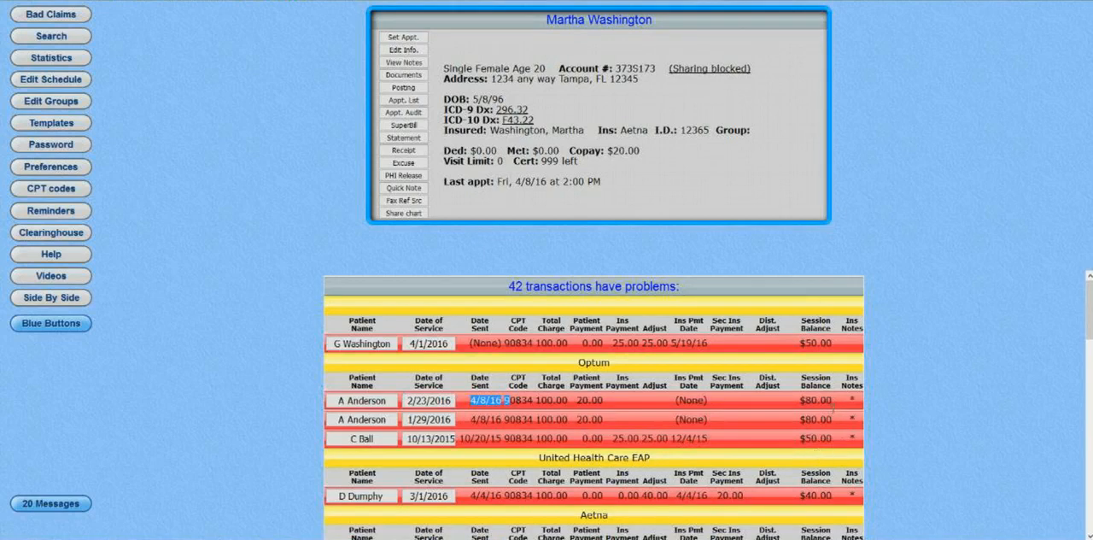
{"action": "left_click_drag", "start_coordinate": [836, 400], "coordinate": [781, 402]}
{"action": "left_click", "coordinate": [667, 409]}
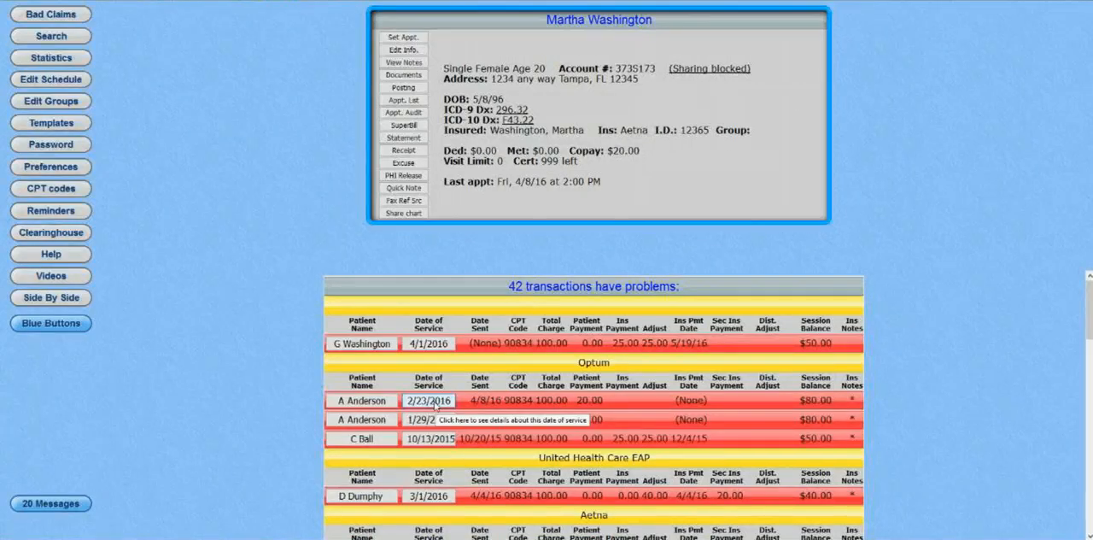
View the 2/23/2016 Optum claim within that patient's full payment history, and return to the list of problem claims.
{"action": "left_click", "coordinate": [381, 401]}
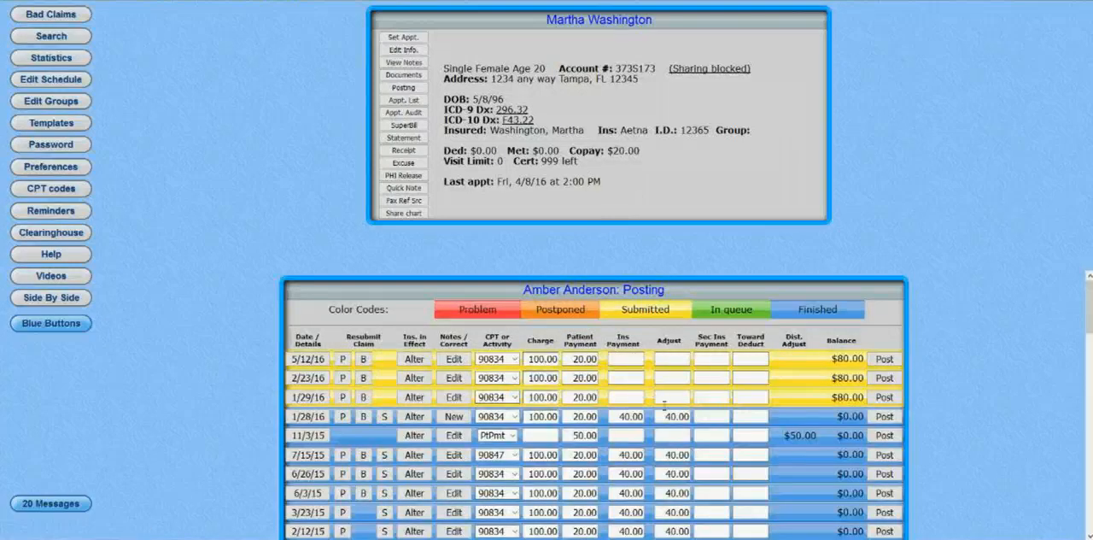
{"action": "scroll", "coordinate": [665, 401], "scroll_direction": "down", "scroll_amount": 3}
{"action": "scroll", "coordinate": [664, 407], "scroll_direction": "up", "scroll_amount": 3}
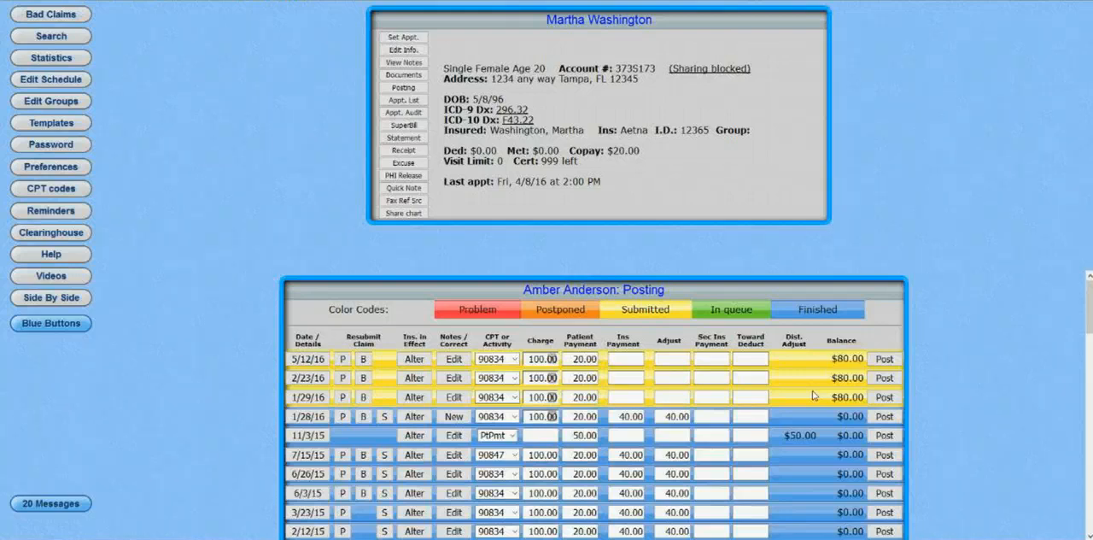
{"action": "left_click", "coordinate": [82, 15]}
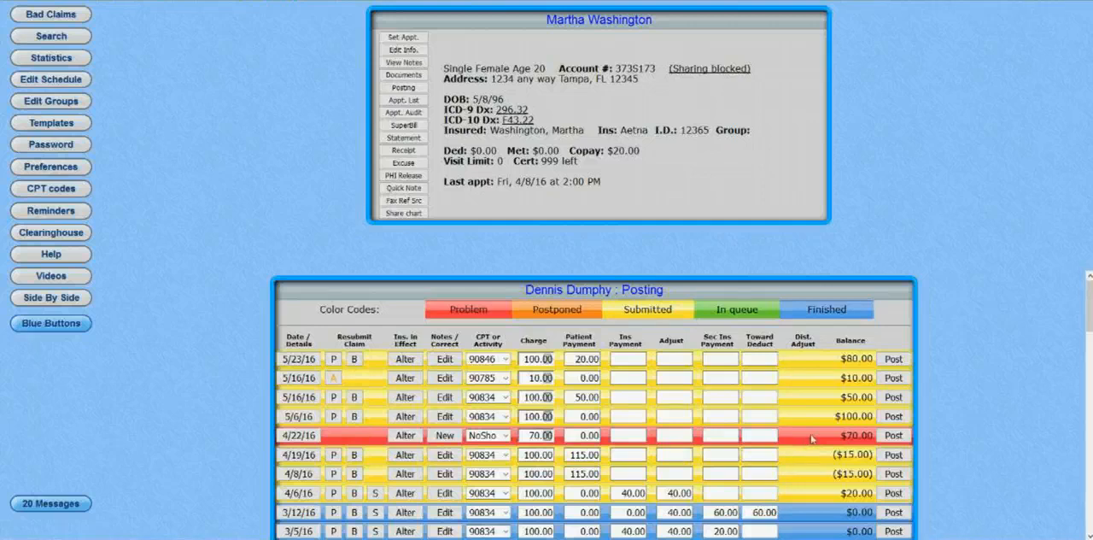
Return to the list of problem claims and check the 4/1/2016 claim's date sent, insurance payment and adjustment.
{"action": "left_click", "coordinate": [68, 14]}
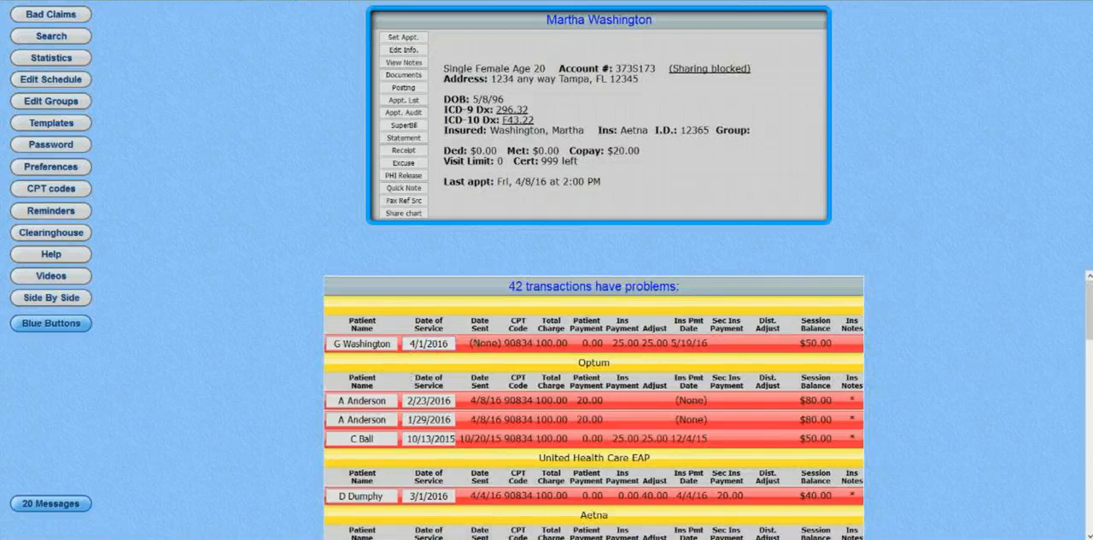
{"action": "left_click_drag", "start_coordinate": [468, 343], "coordinate": [504, 342]}
{"action": "left_click_drag", "start_coordinate": [612, 343], "coordinate": [668, 342]}
{"action": "scroll", "coordinate": [664, 350], "scroll_direction": "down", "scroll_amount": 2}
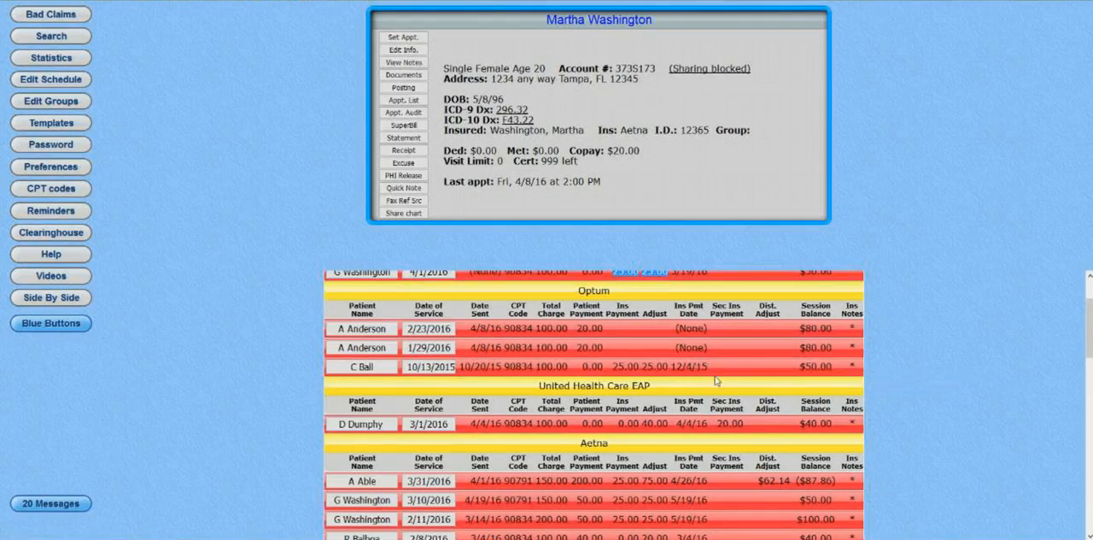
Check the 3/1/2016 United Health Care EAP claim's insurance payment, adjustment, payment date, secondary payment, session balance and insurance notes.
{"action": "scroll", "coordinate": [715, 381], "scroll_direction": "down", "scroll_amount": 1}
{"action": "left_click_drag", "start_coordinate": [618, 351], "coordinate": [647, 351]}
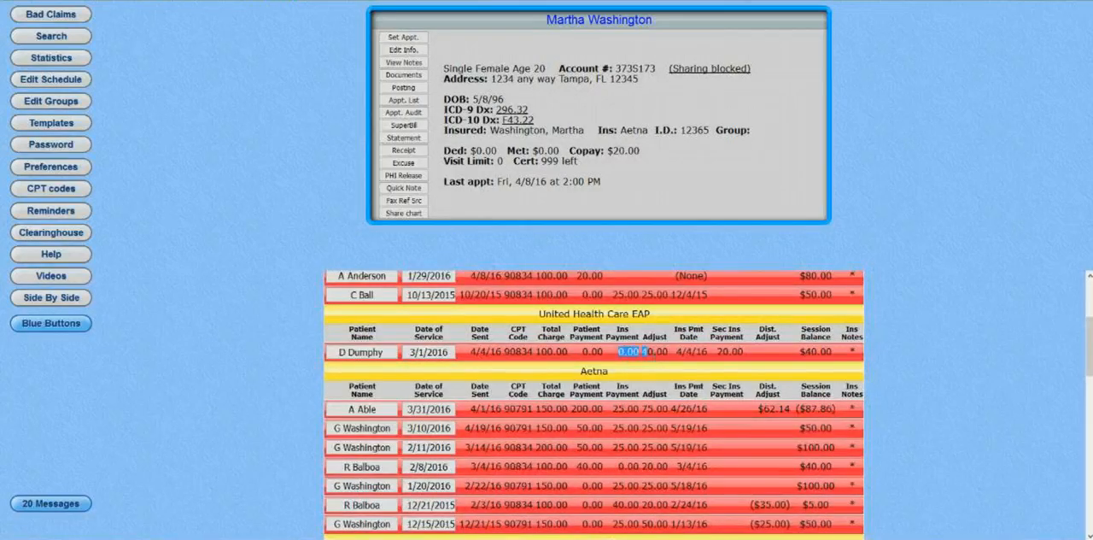
{"action": "left_click_drag", "start_coordinate": [581, 351], "coordinate": [711, 352]}
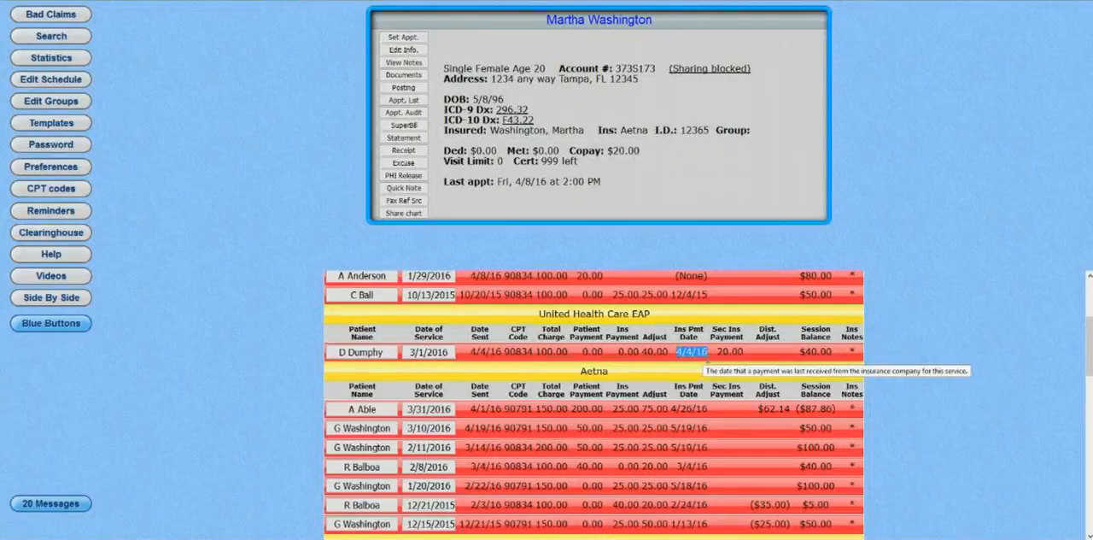
{"action": "left_click_drag", "start_coordinate": [715, 352], "coordinate": [746, 354]}
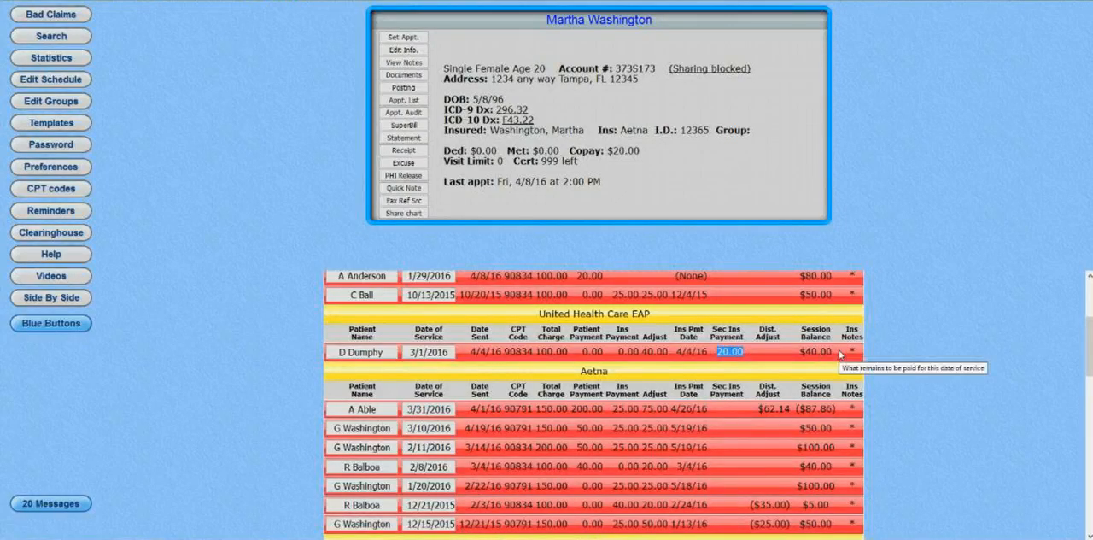
{"action": "mouse_move", "coordinate": [852, 351]}
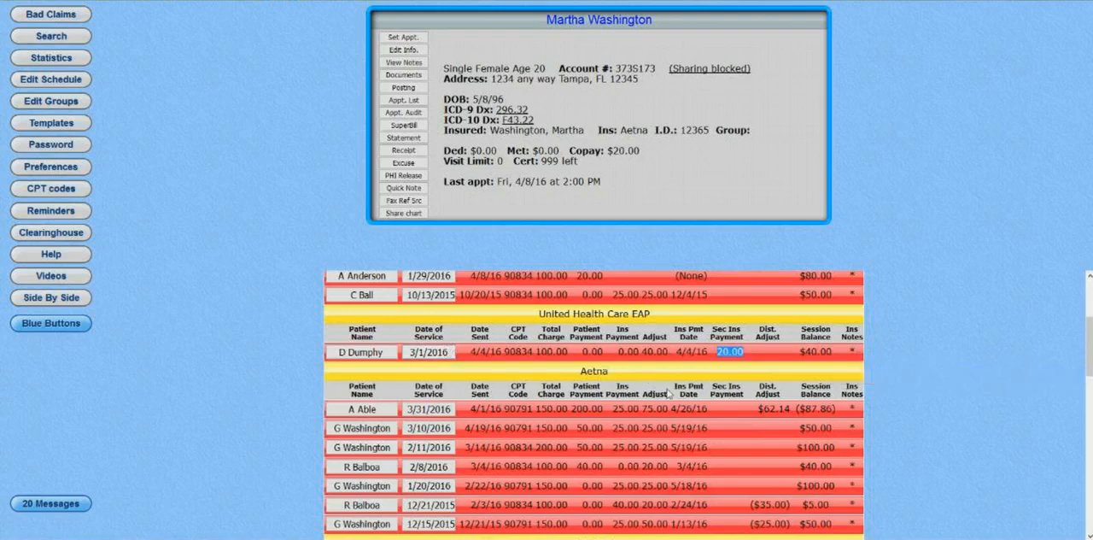
Check the session balance of the 3/31/2016 Aetna claim and return to the start of the problem claims.
{"action": "scroll", "coordinate": [667, 406], "scroll_direction": "down", "scroll_amount": 3}
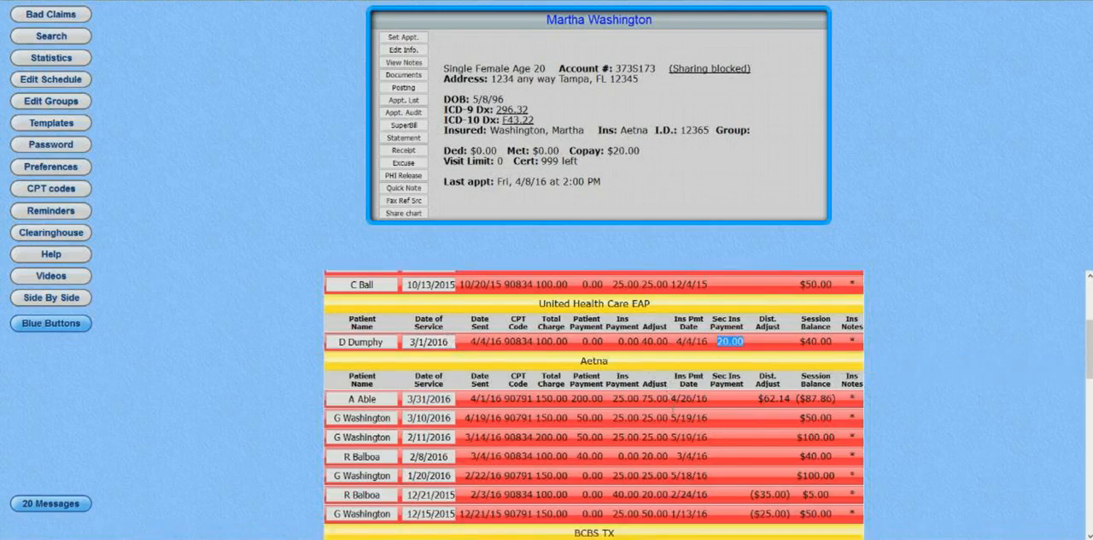
{"action": "scroll", "coordinate": [665, 429], "scroll_direction": "up", "scroll_amount": 2}
{"action": "left_click_drag", "start_coordinate": [837, 338], "coordinate": [794, 337]}
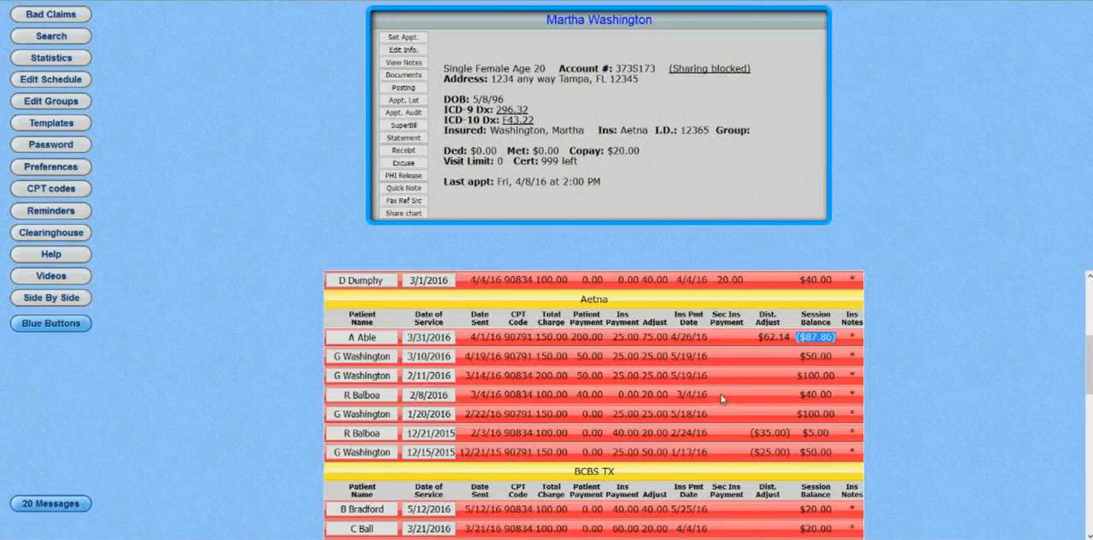
{"action": "scroll", "coordinate": [721, 399], "scroll_direction": "up", "scroll_amount": 2}
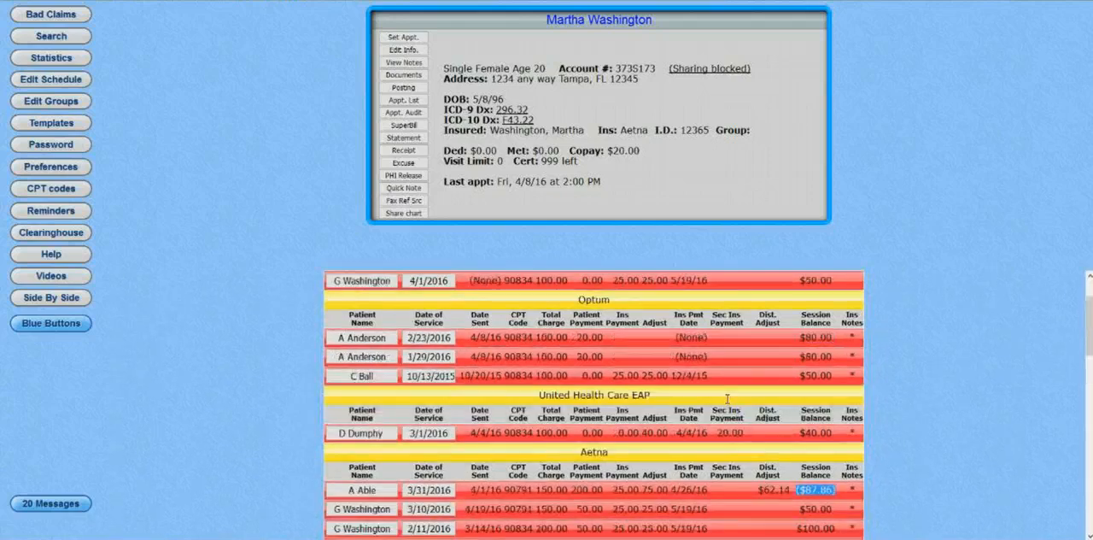
{"action": "scroll", "coordinate": [727, 399], "scroll_direction": "up", "scroll_amount": 1}
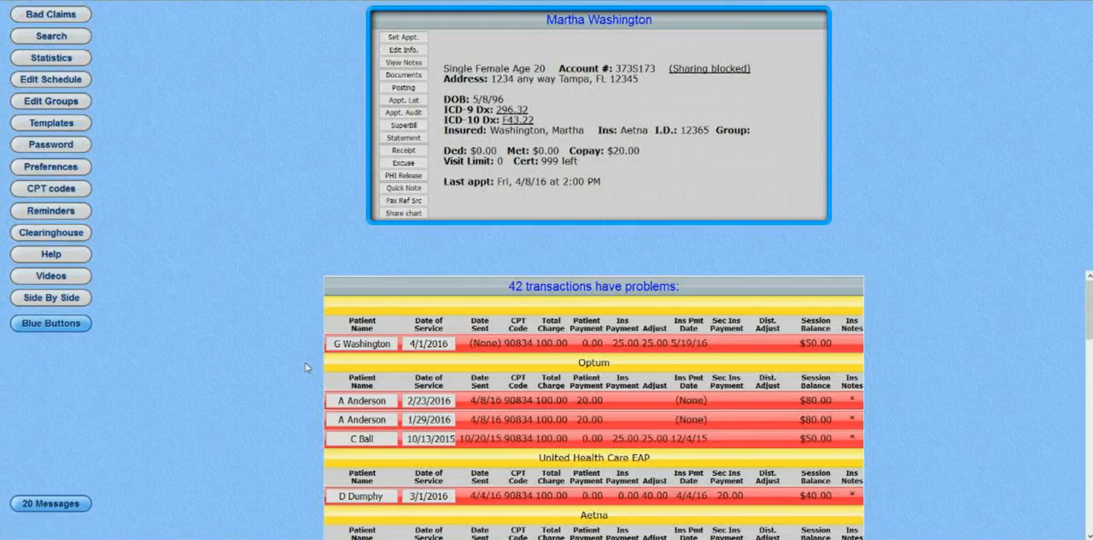
In the patient's posting record, mark the 4/8/16 claim as replacing the prior claim, enter the claim reference number, and post the correction.
{"action": "left_click", "coordinate": [50, 323]}
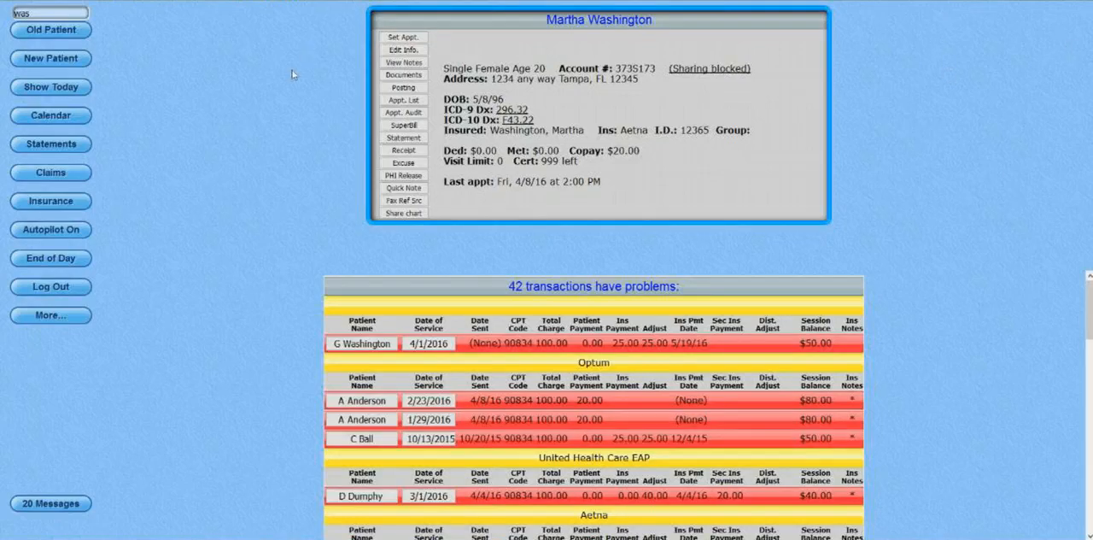
{"action": "left_click", "coordinate": [405, 88]}
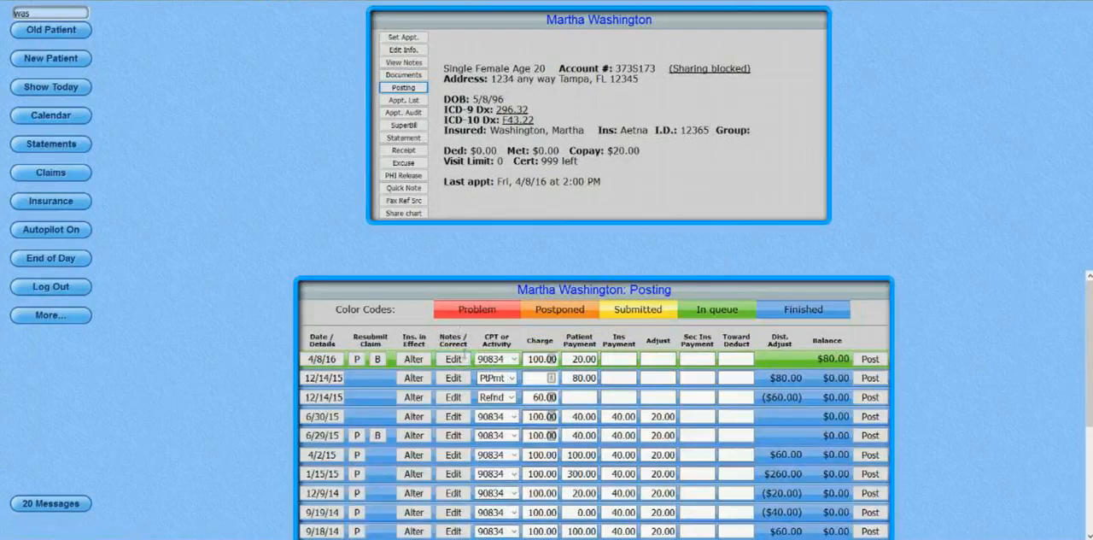
{"action": "left_click", "coordinate": [459, 360]}
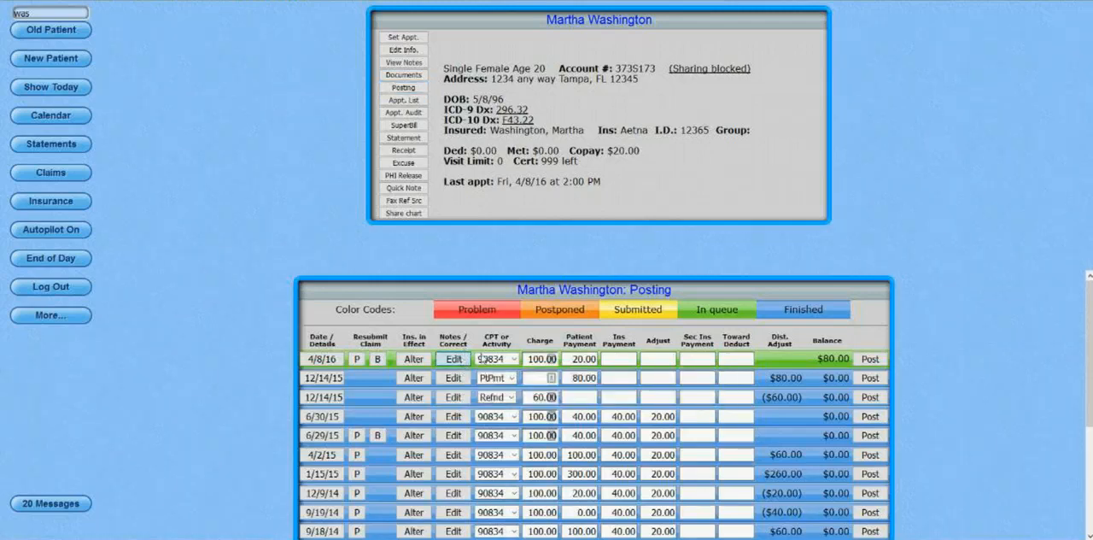
{"action": "left_click", "coordinate": [483, 359]}
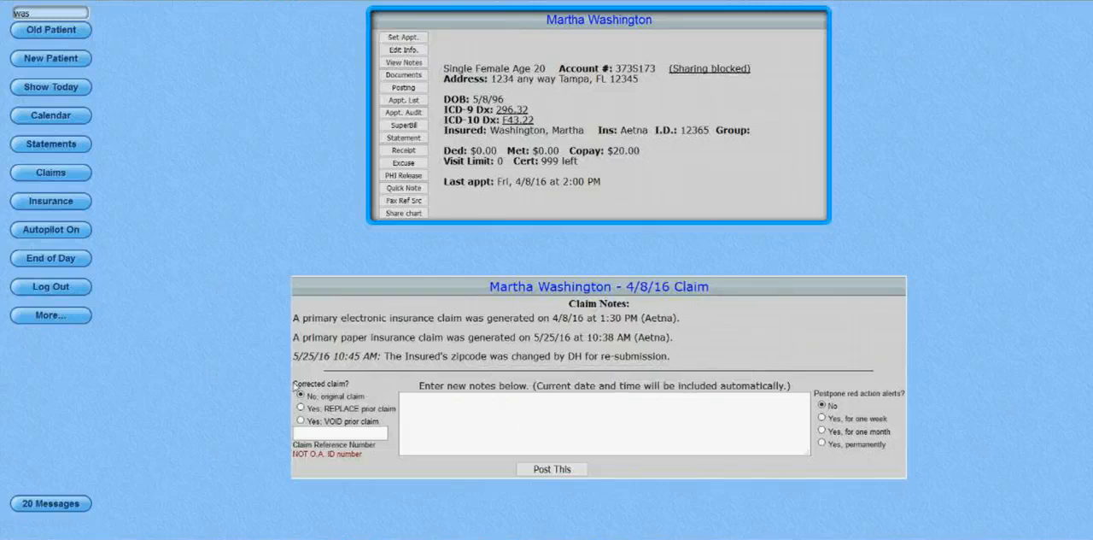
{"action": "left_click_drag", "start_coordinate": [293, 384], "coordinate": [365, 389]}
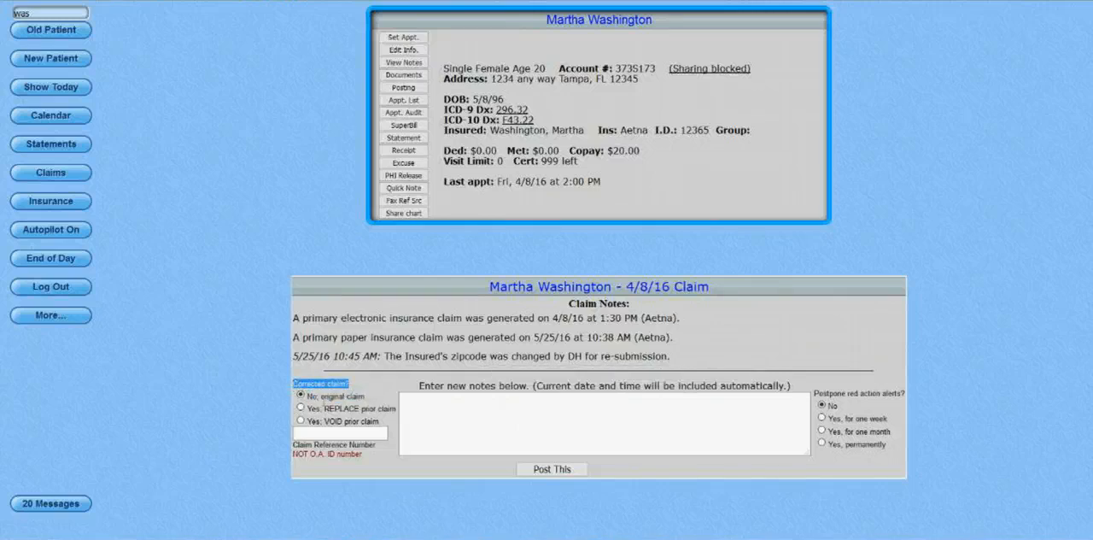
{"action": "left_click", "coordinate": [301, 408]}
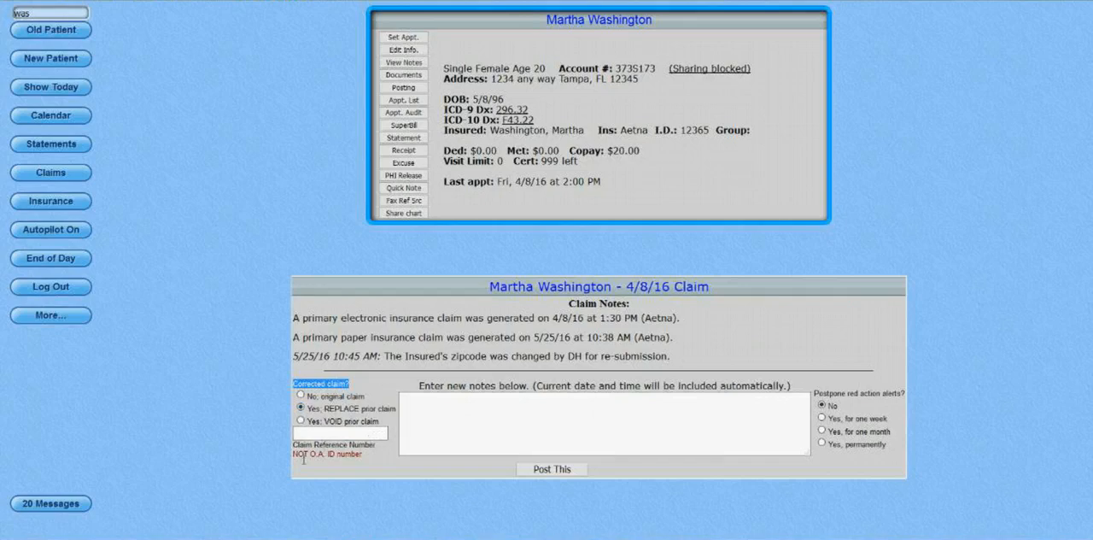
{"action": "left_click", "coordinate": [374, 449]}
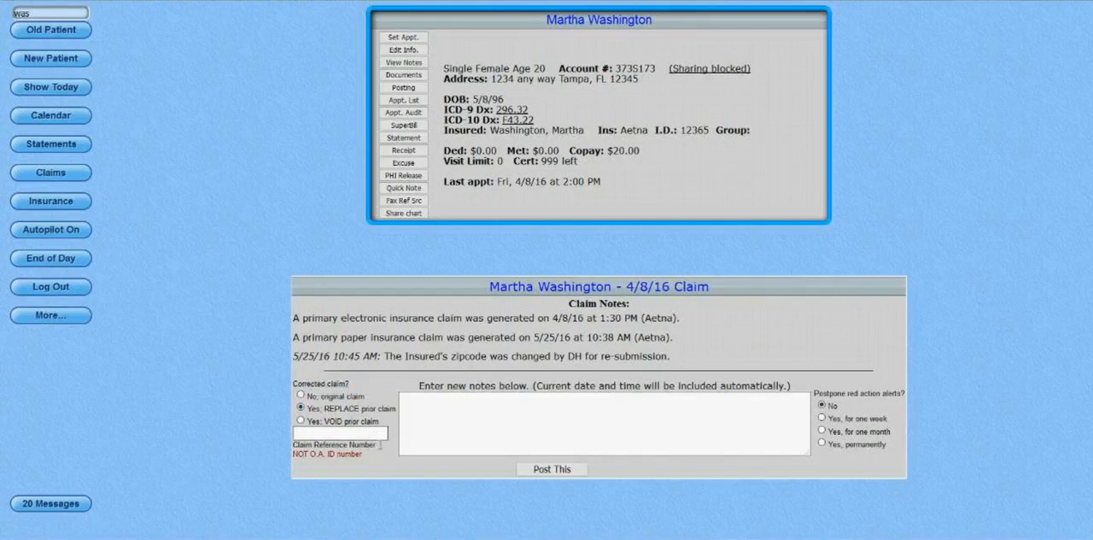
{"action": "mouse_move", "coordinate": [380, 440]}
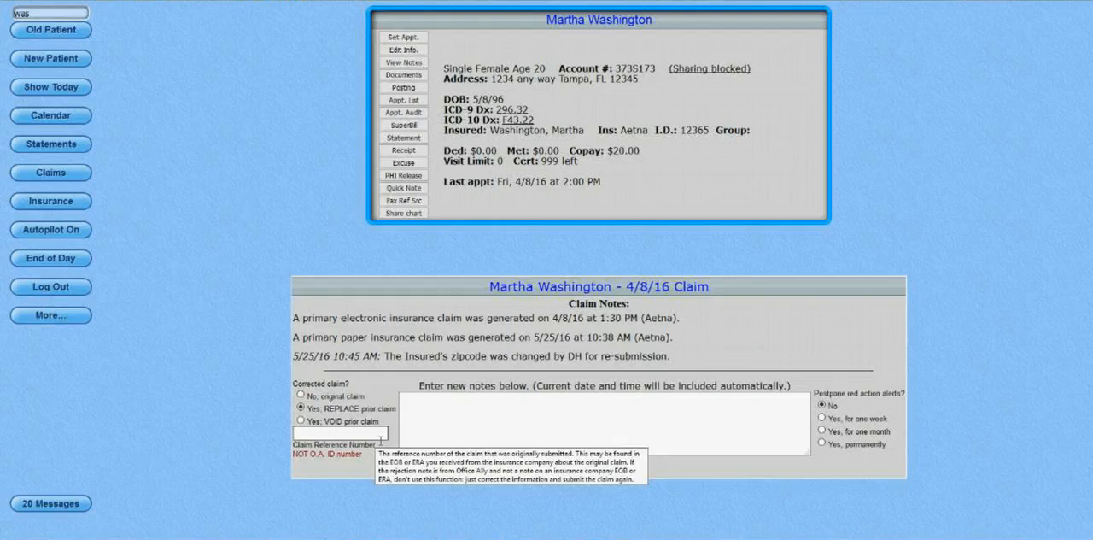
{"action": "left_click", "coordinate": [380, 435]}
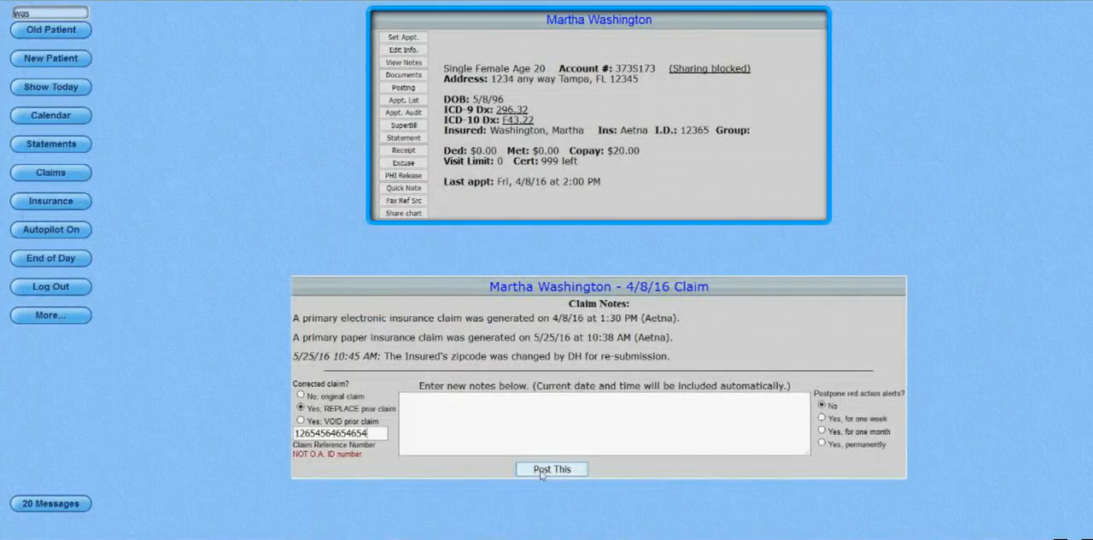
{"action": "left_click", "coordinate": [540, 472]}
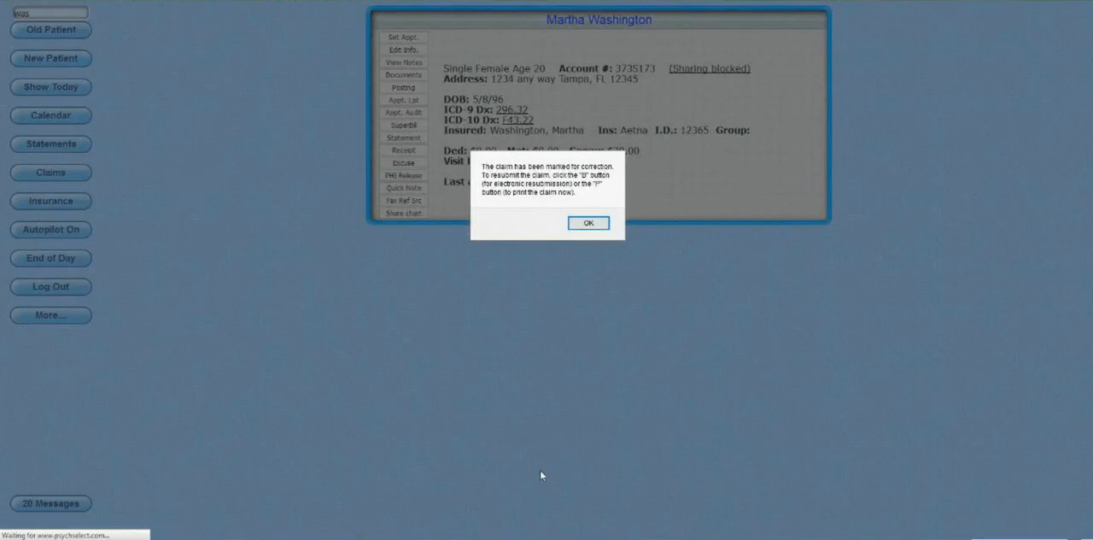
{"action": "key", "text": "Return"}
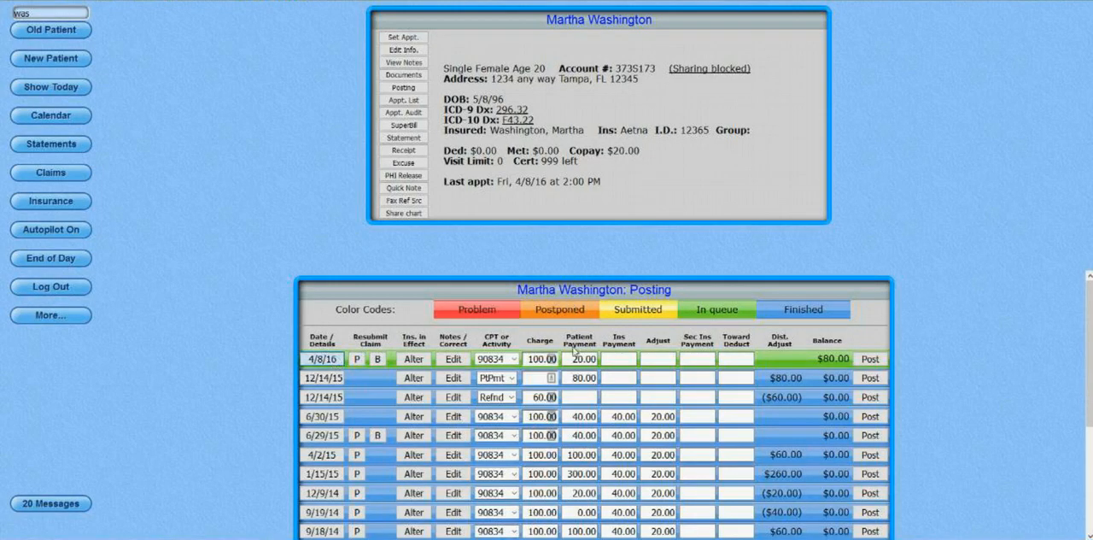
Review the resubmission entry in the 4/8/16 transaction details and in its claim notes, and return to the patient's posting record.
{"action": "left_click", "coordinate": [323, 359]}
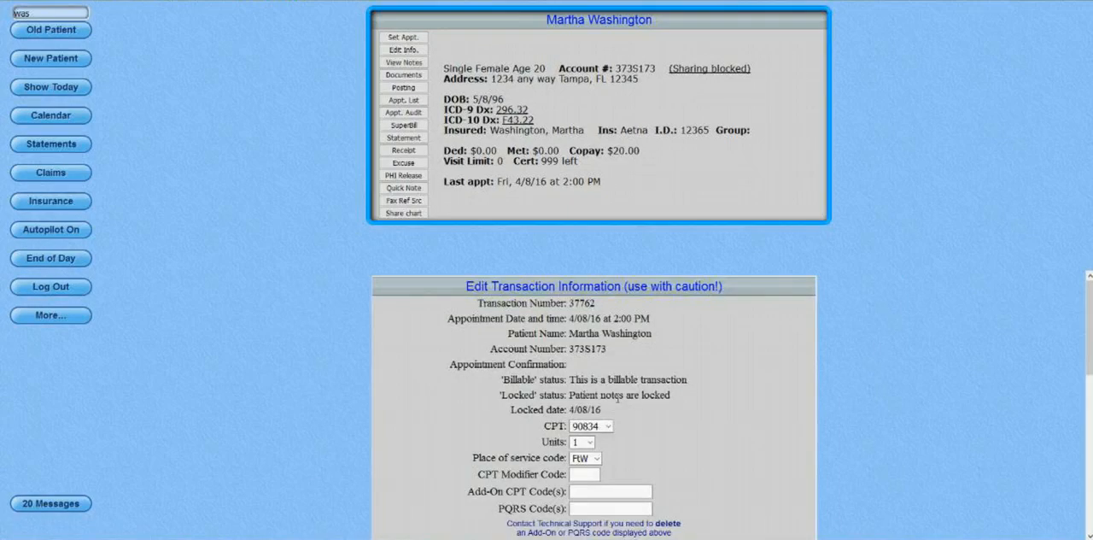
{"action": "scroll", "coordinate": [617, 398], "scroll_direction": "down", "scroll_amount": 10}
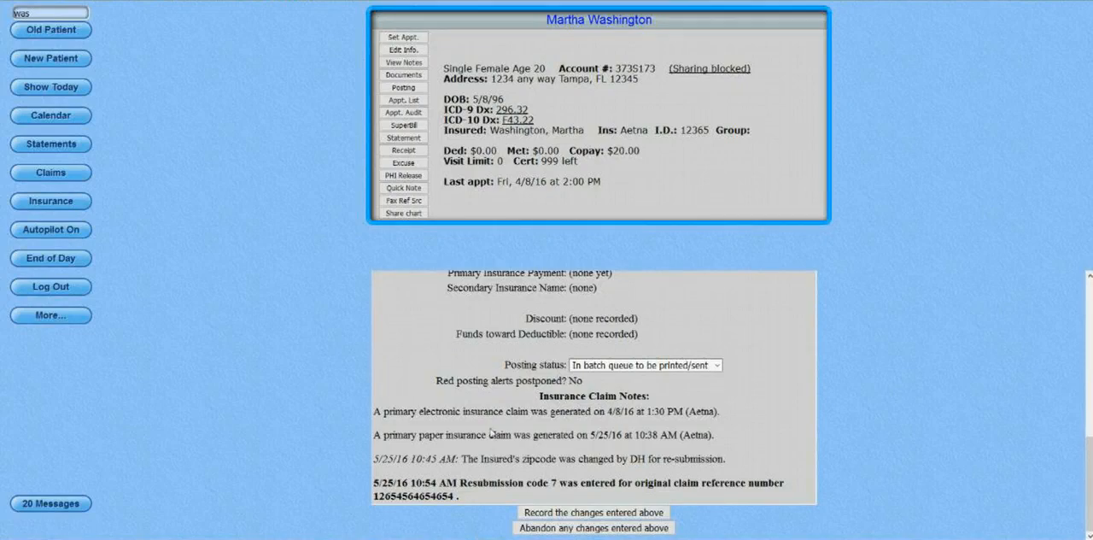
{"action": "scroll", "coordinate": [491, 432], "scroll_direction": "up", "scroll_amount": 5}
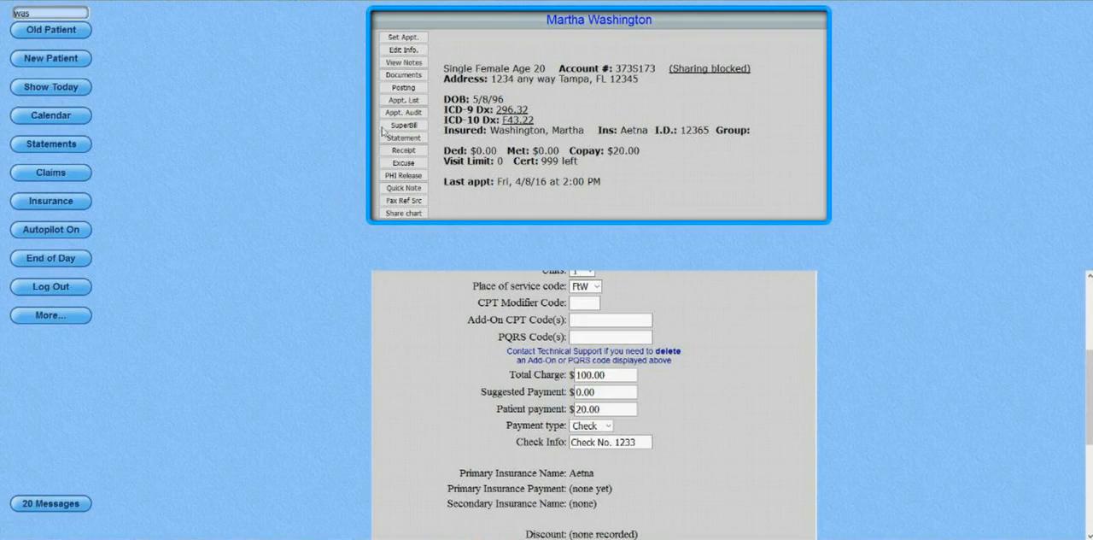
{"action": "left_click", "coordinate": [410, 91]}
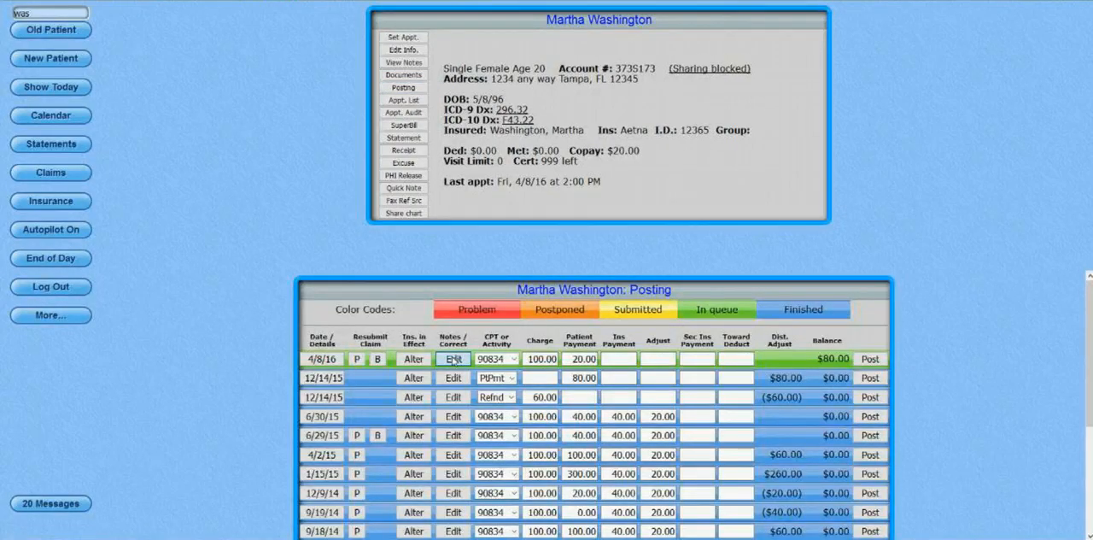
{"action": "left_click", "coordinate": [459, 363]}
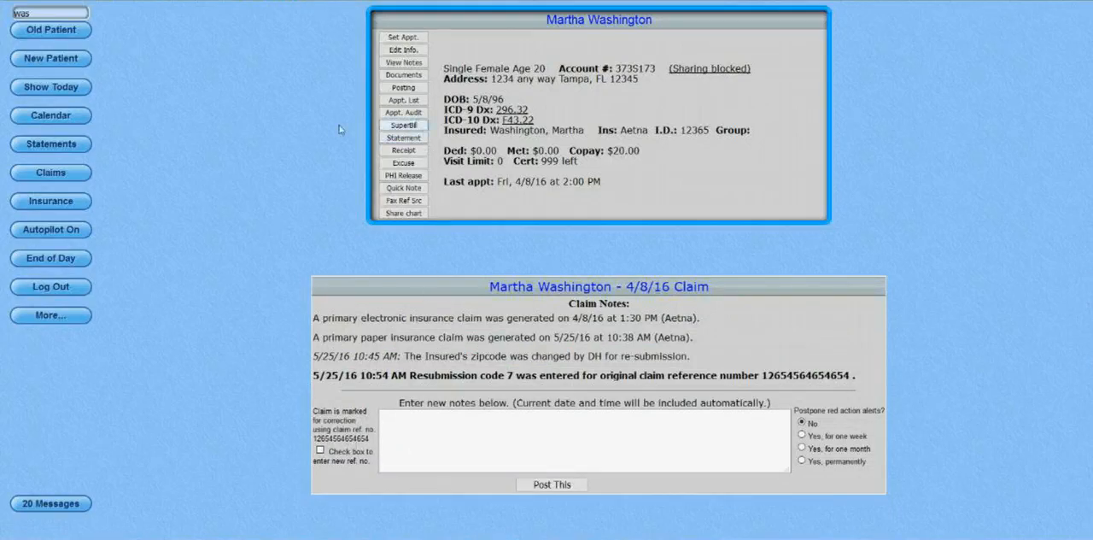
{"action": "left_click", "coordinate": [404, 87]}
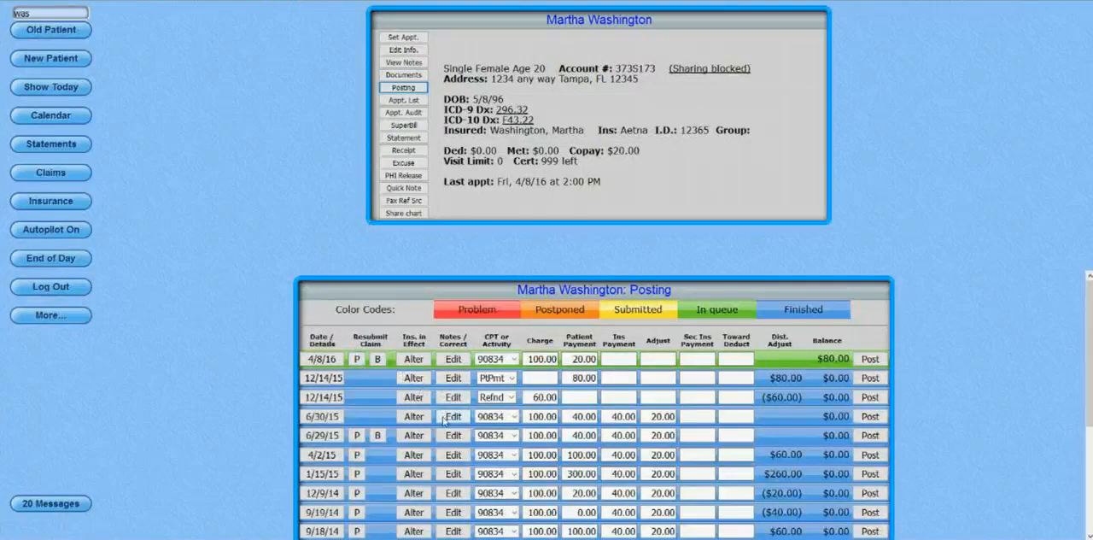
Try the option to void the prior claim in the 6/30/15 claim's notes, leave it unposted, and show today's schedule.
{"action": "mouse_move", "coordinate": [457, 419]}
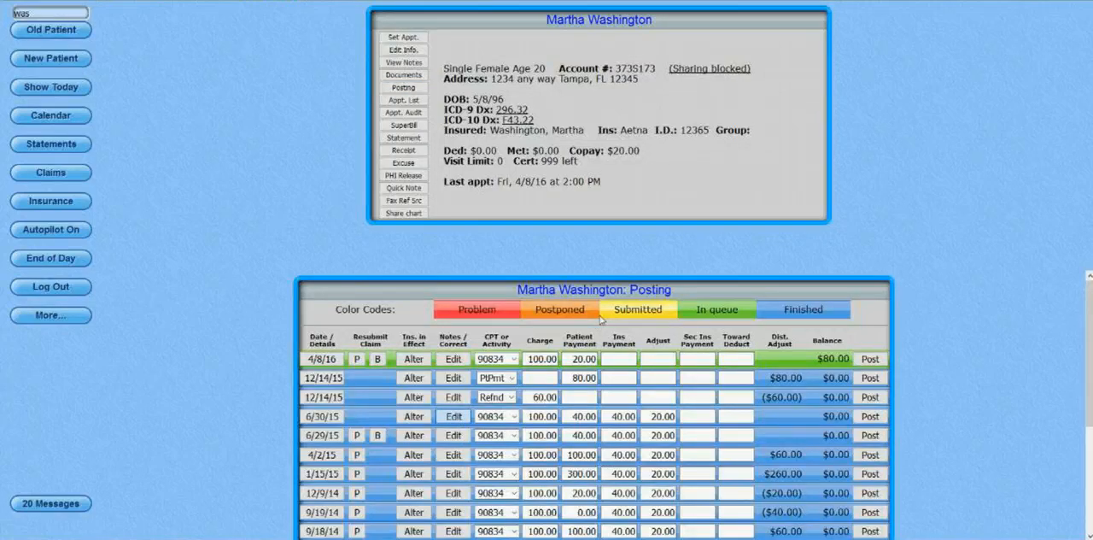
{"action": "key", "text": "Return"}
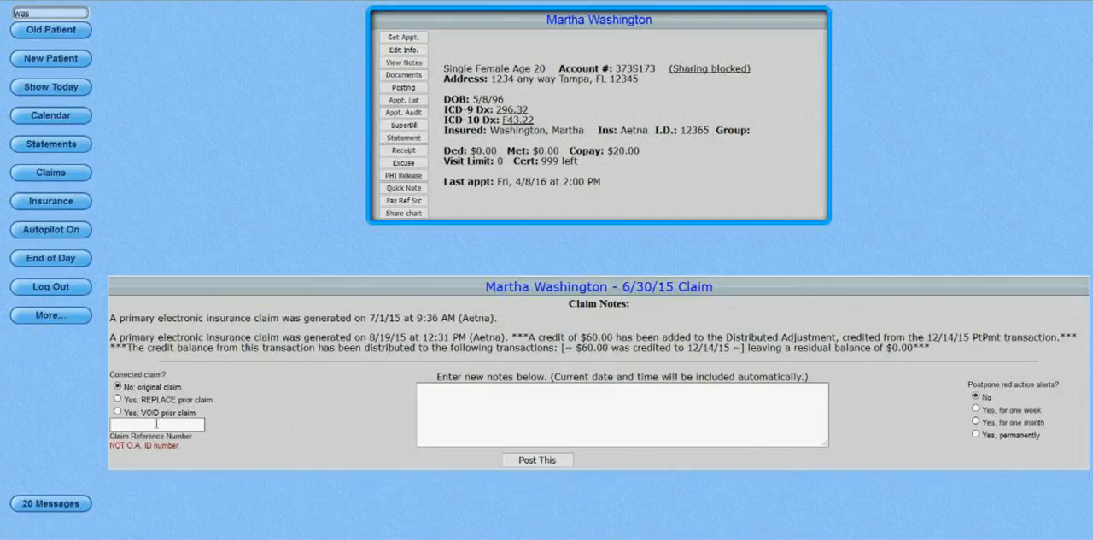
{"action": "left_click", "coordinate": [117, 411]}
{"action": "left_click", "coordinate": [53, 88]}
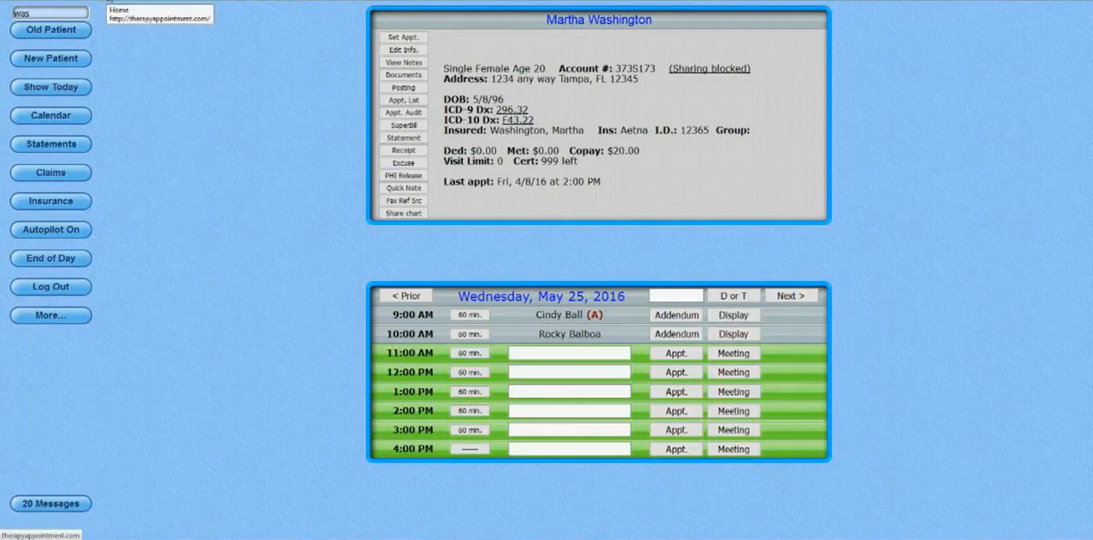
Switch to the TherapyAppointment website, enter the Support Center as a current customer, and open the Email Us form.
{"action": "left_click", "coordinate": [109, 1]}
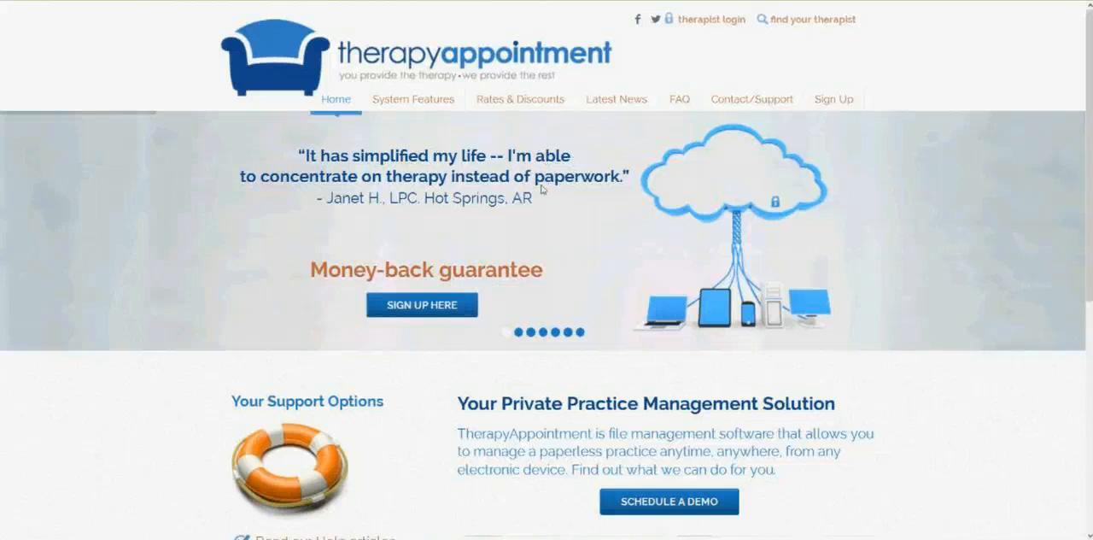
{"action": "scroll", "coordinate": [541, 189], "scroll_direction": "down", "scroll_amount": 1}
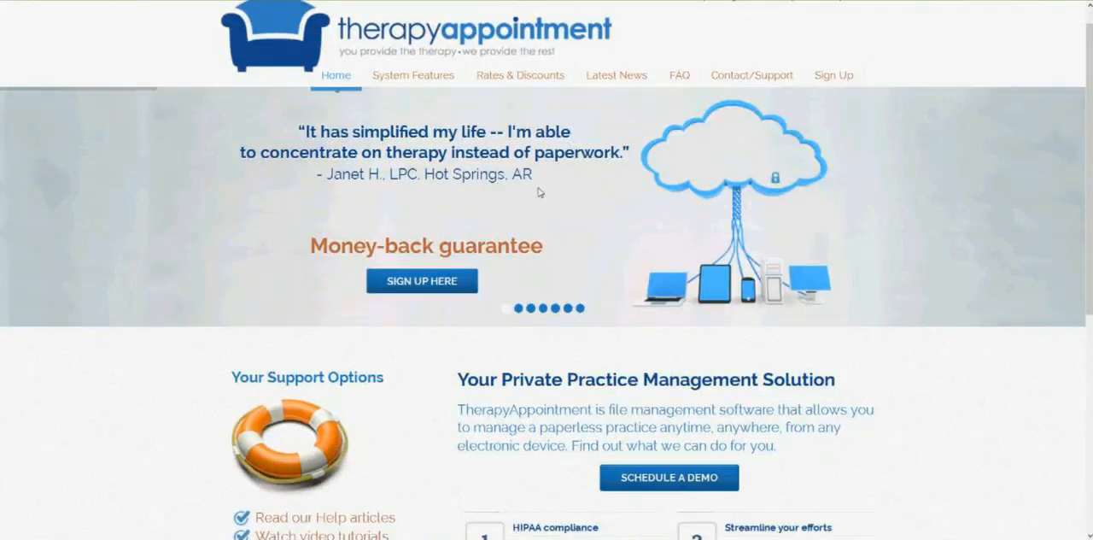
{"action": "scroll", "coordinate": [530, 186], "scroll_direction": "down", "scroll_amount": 3}
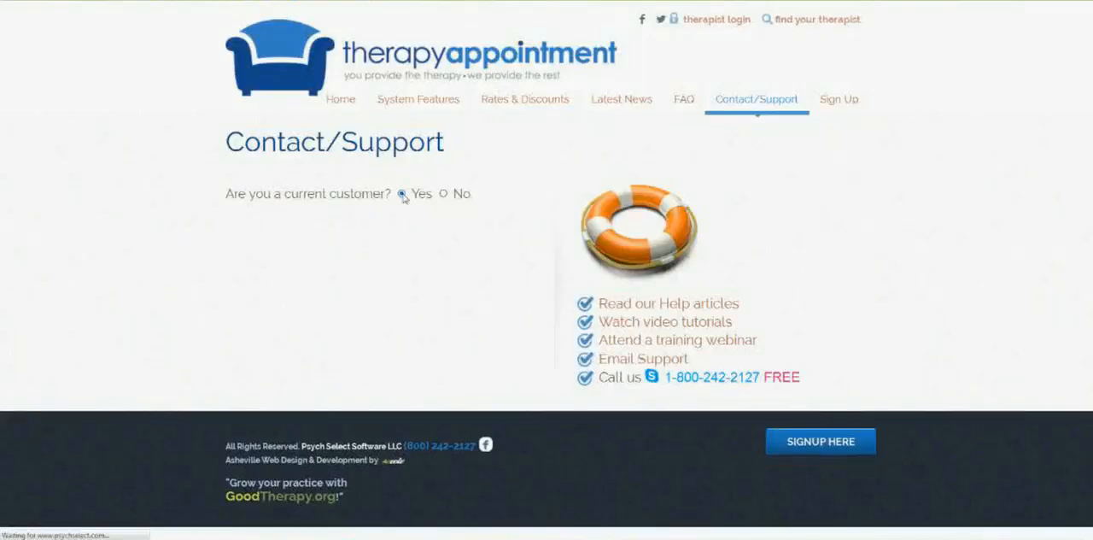
{"action": "left_click", "coordinate": [402, 195]}
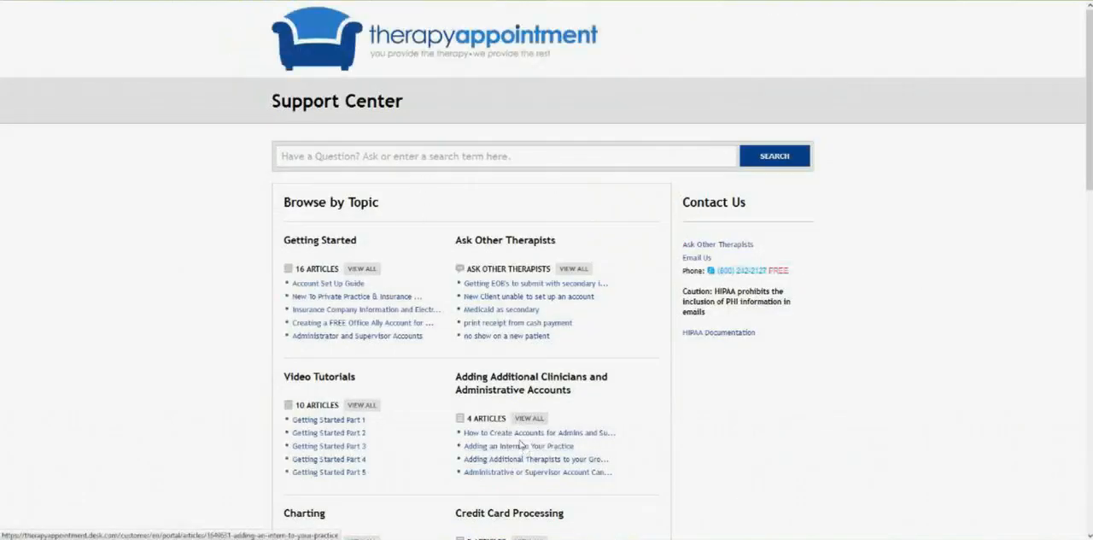
{"action": "left_click", "coordinate": [702, 261]}
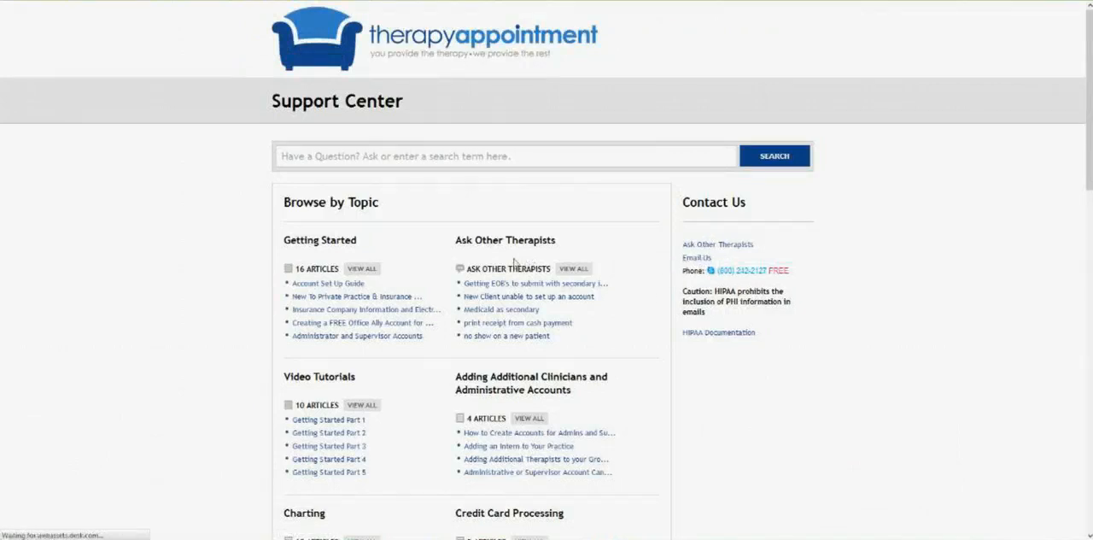
{"action": "scroll", "coordinate": [451, 249], "scroll_direction": "down", "scroll_amount": 3}
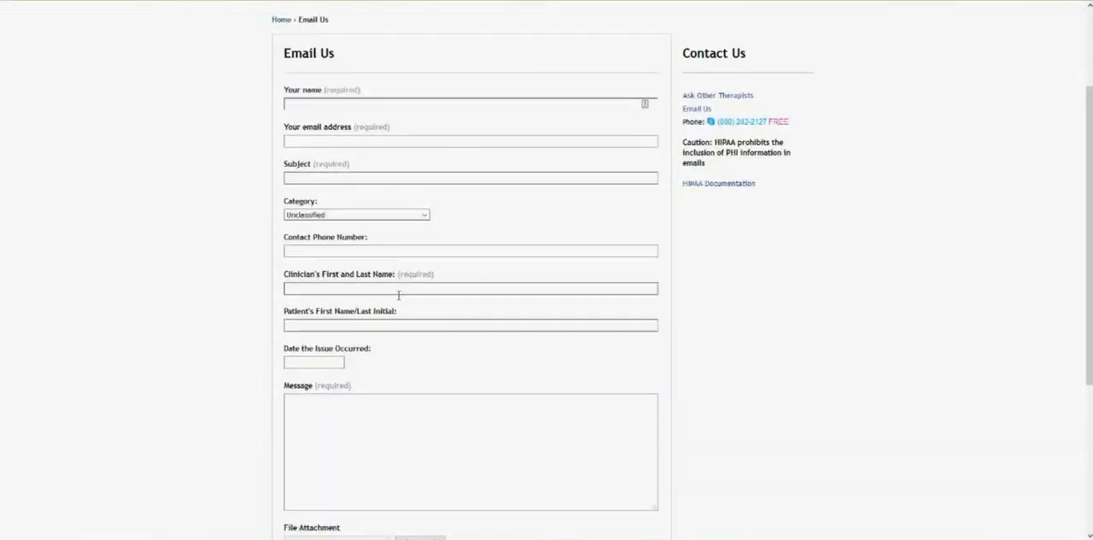
Look over the support email form's patient, issue date and message fields, and dismiss the AMD Installer window.
{"action": "left_click", "coordinate": [407, 325]}
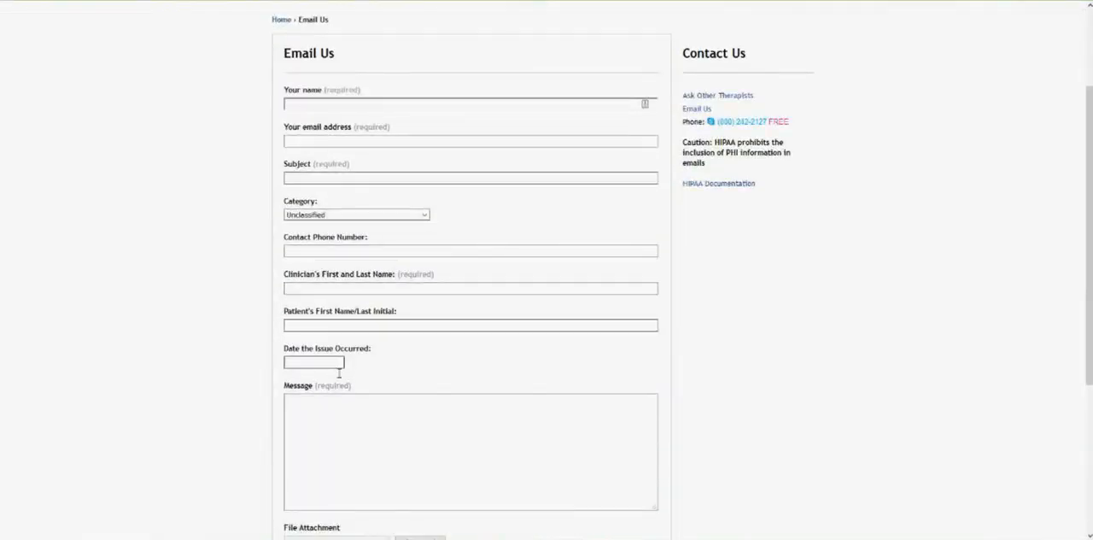
{"action": "left_click", "coordinate": [390, 449]}
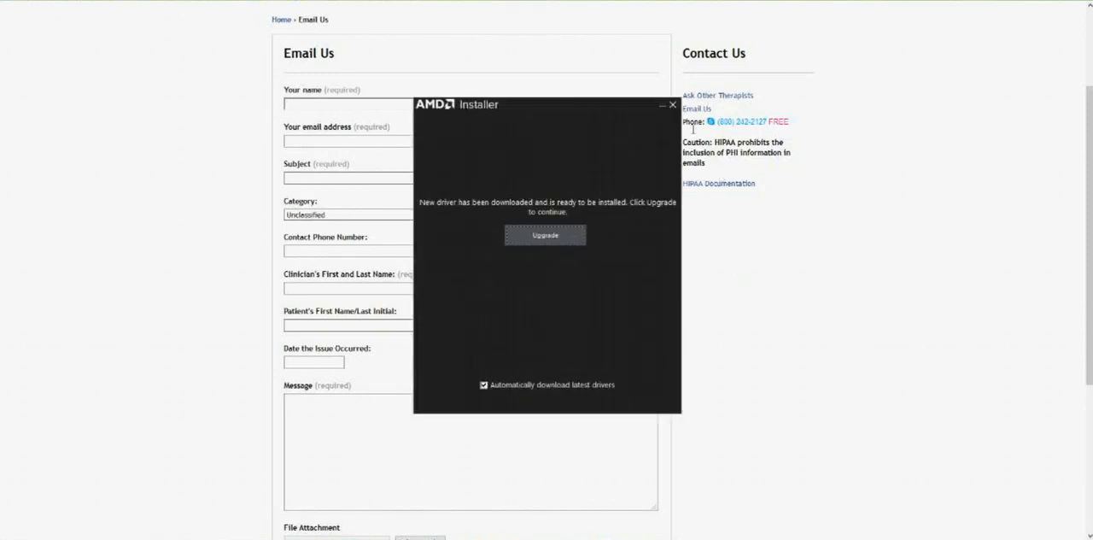
{"action": "left_click", "coordinate": [672, 104]}
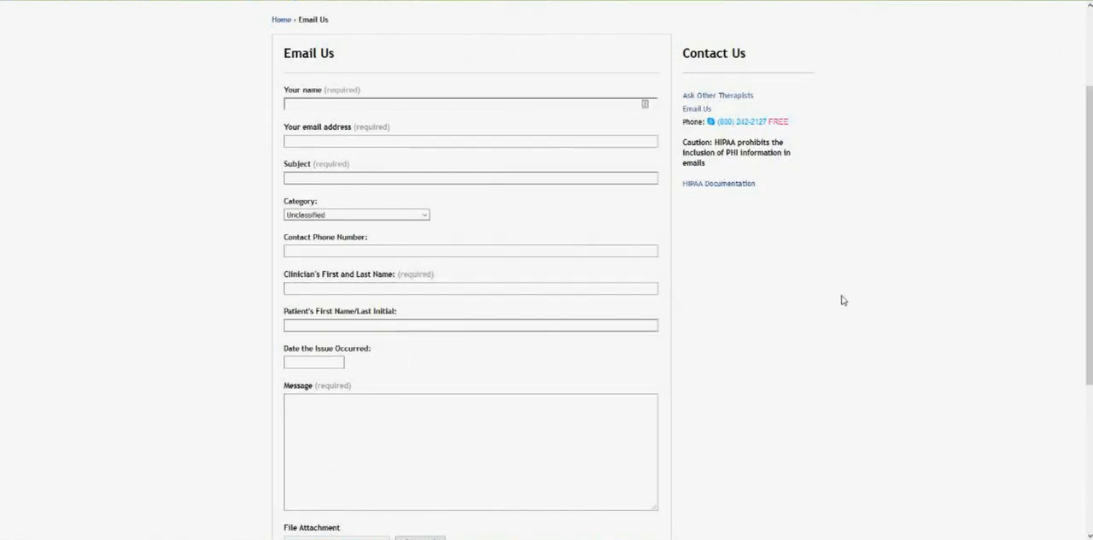